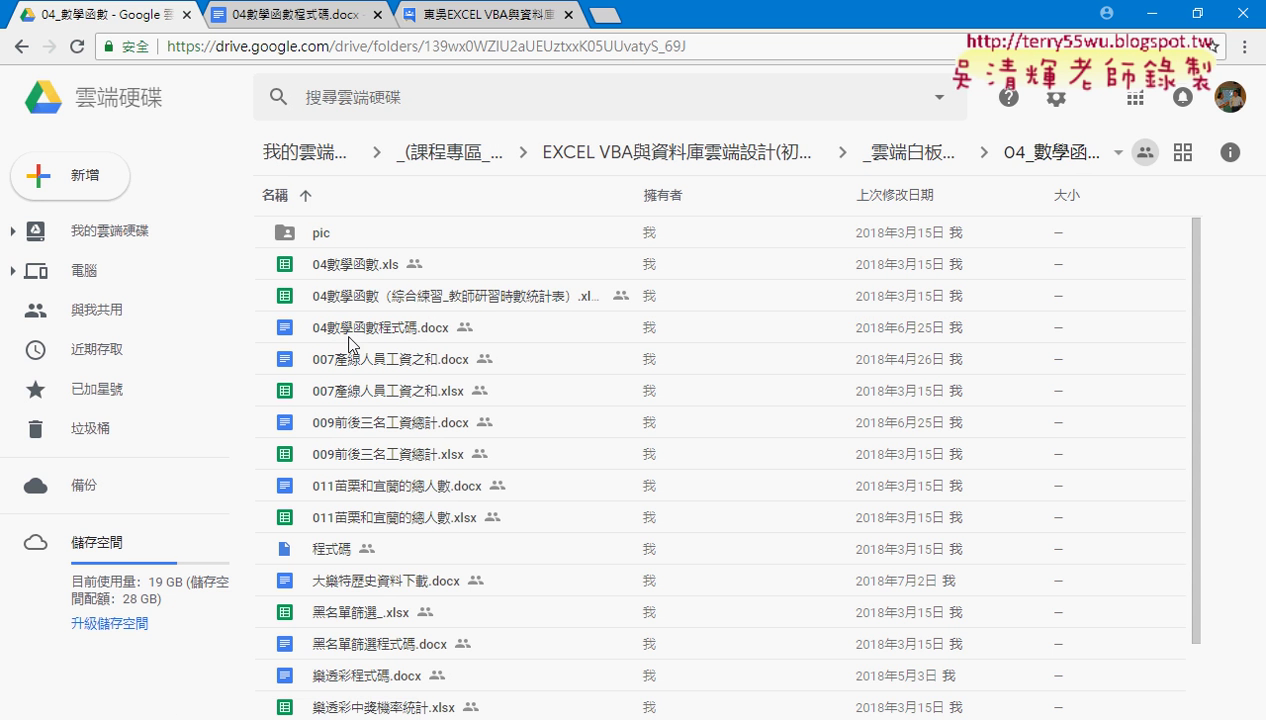
Open 04數學函數程式碼.docx from the Drive course folder in Google Docs.
click(349, 332)
double_click(386, 333)
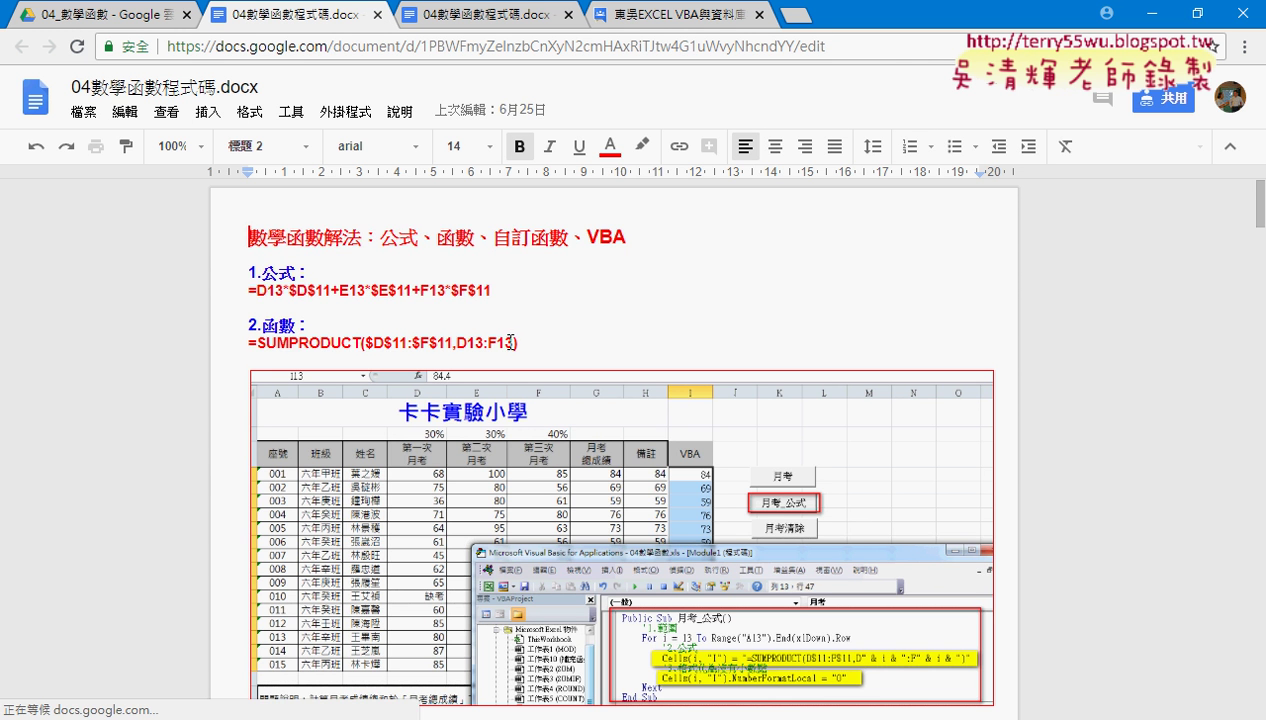
Scroll to the VBA code section, select the 月考 Sub block, and return to the Excel workbook.
scroll(511, 342, down, 4)
scroll(305, 384, down, 2)
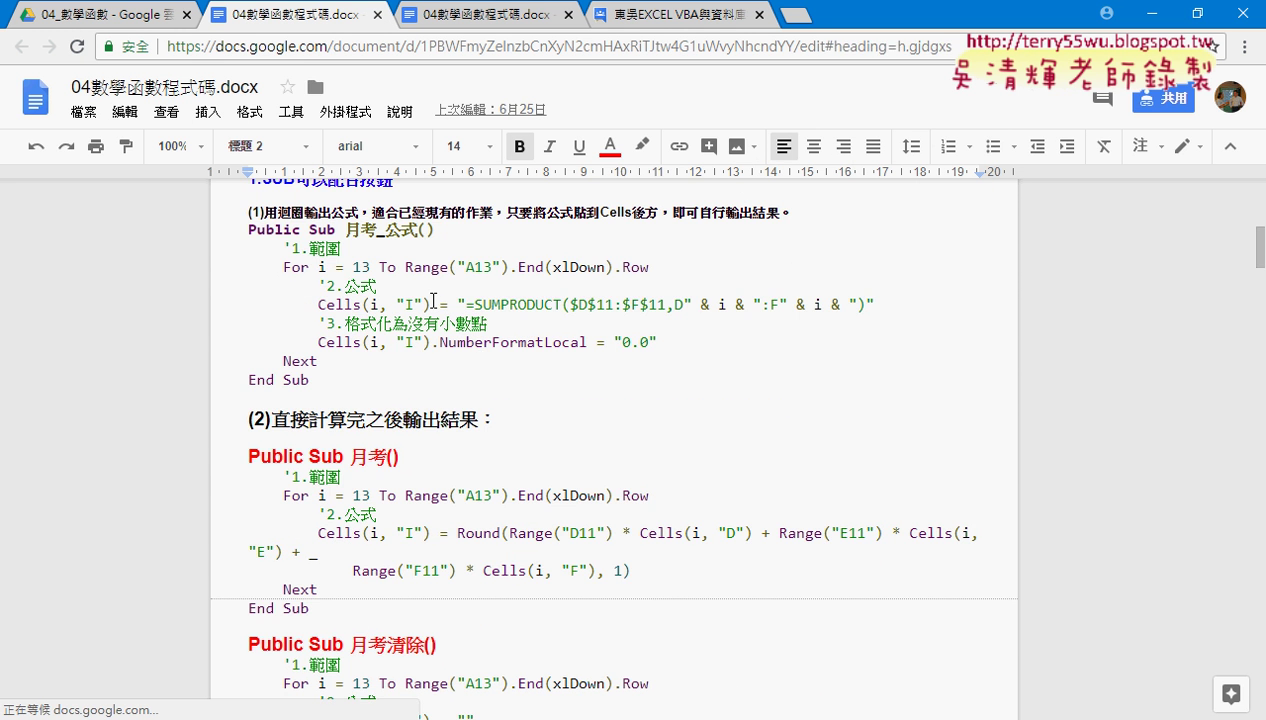
scroll(408, 465, down, 2)
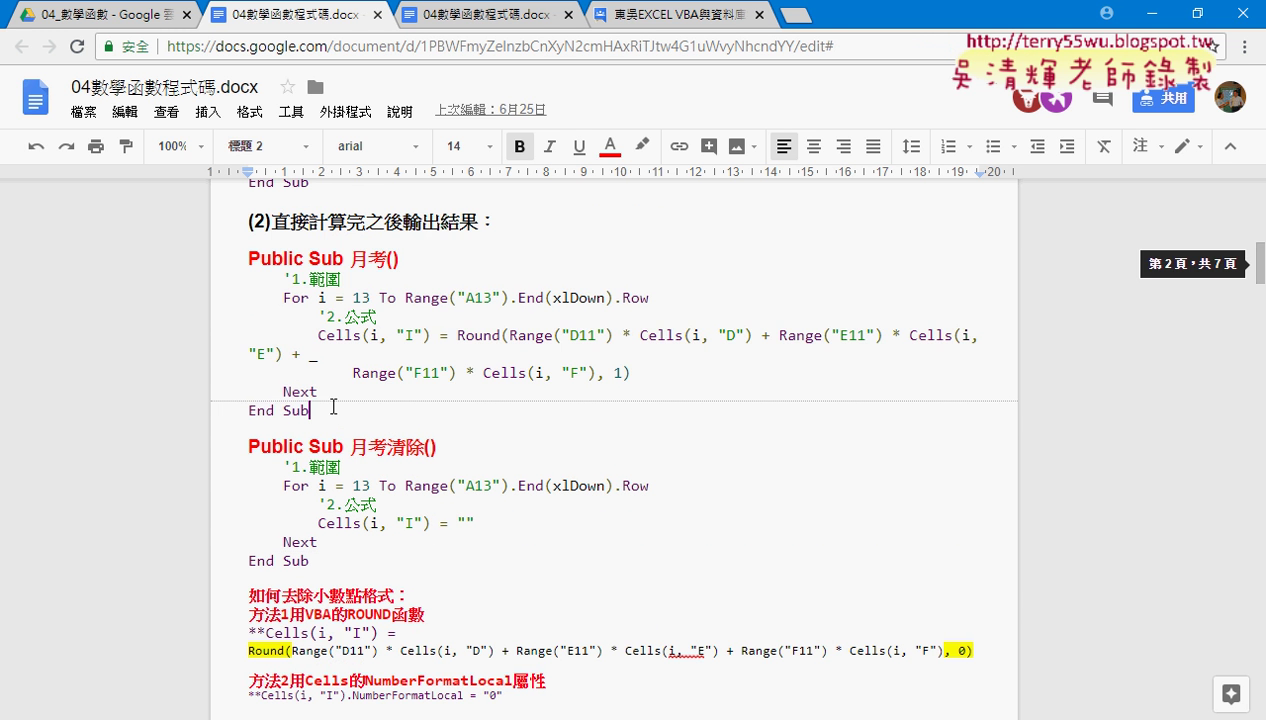
drag(312, 410, 222, 257)
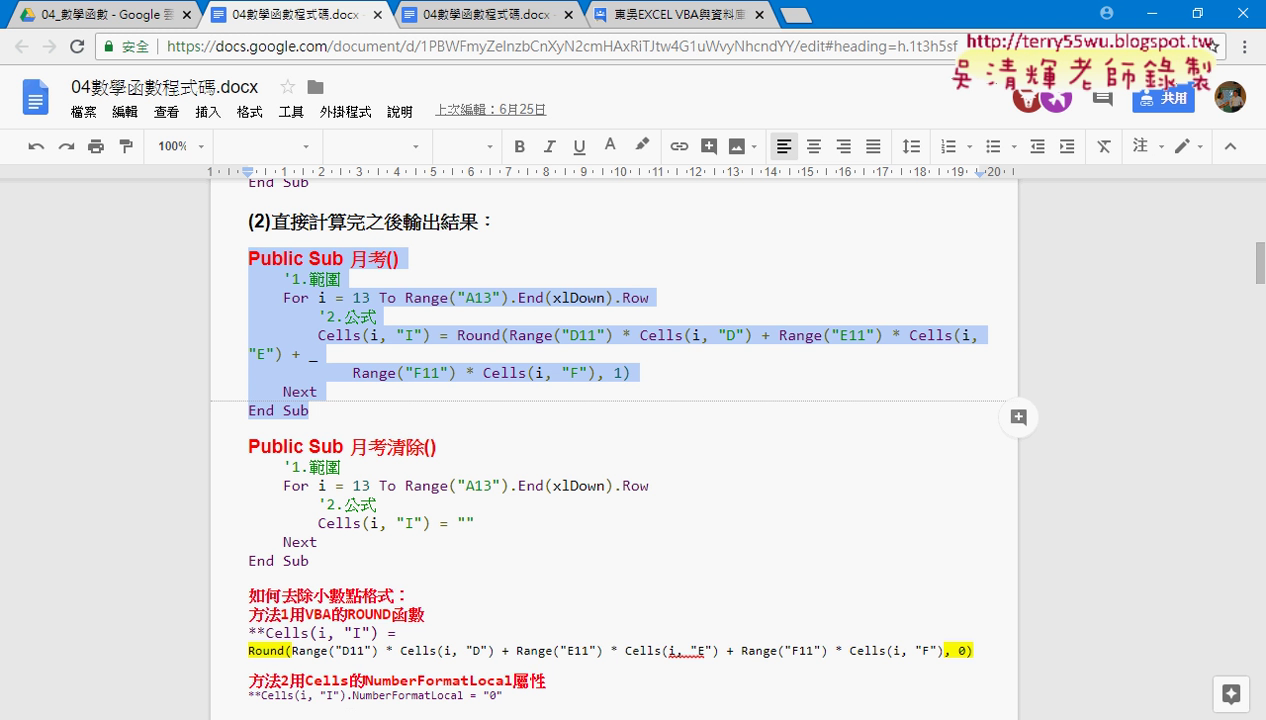
mouse_move(364, 719)
click(322, 685)
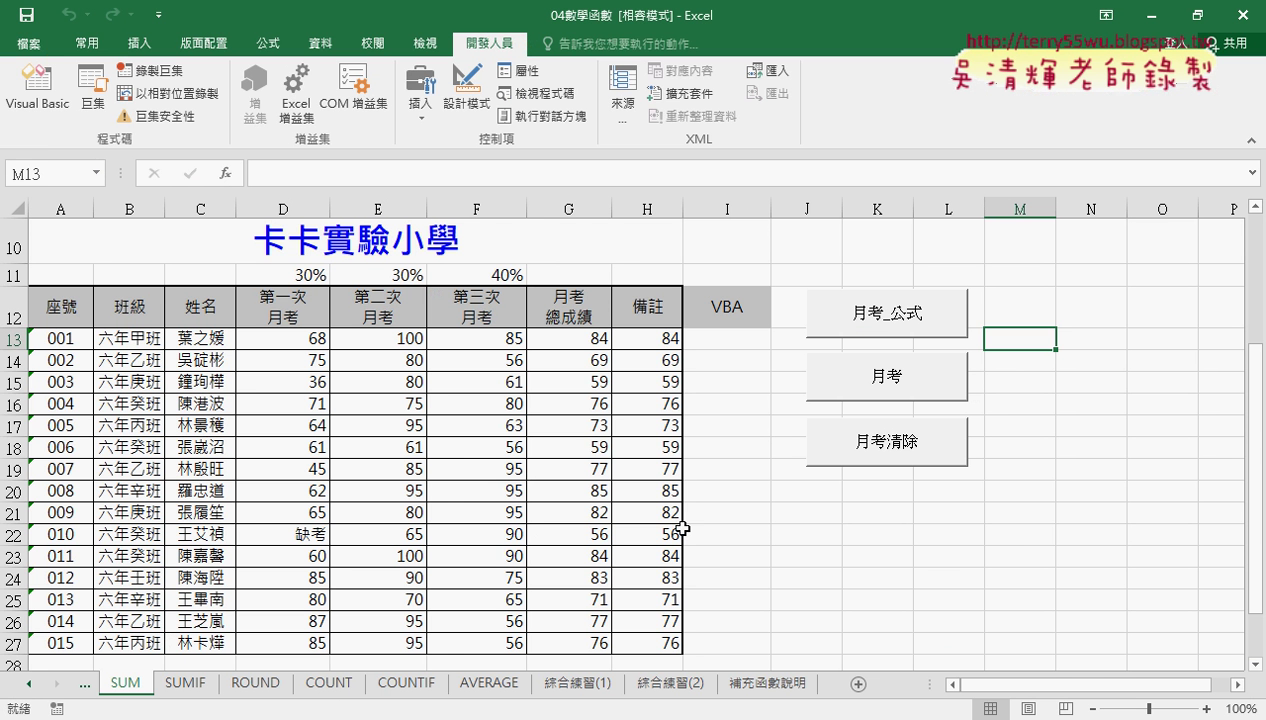
click(1001, 541)
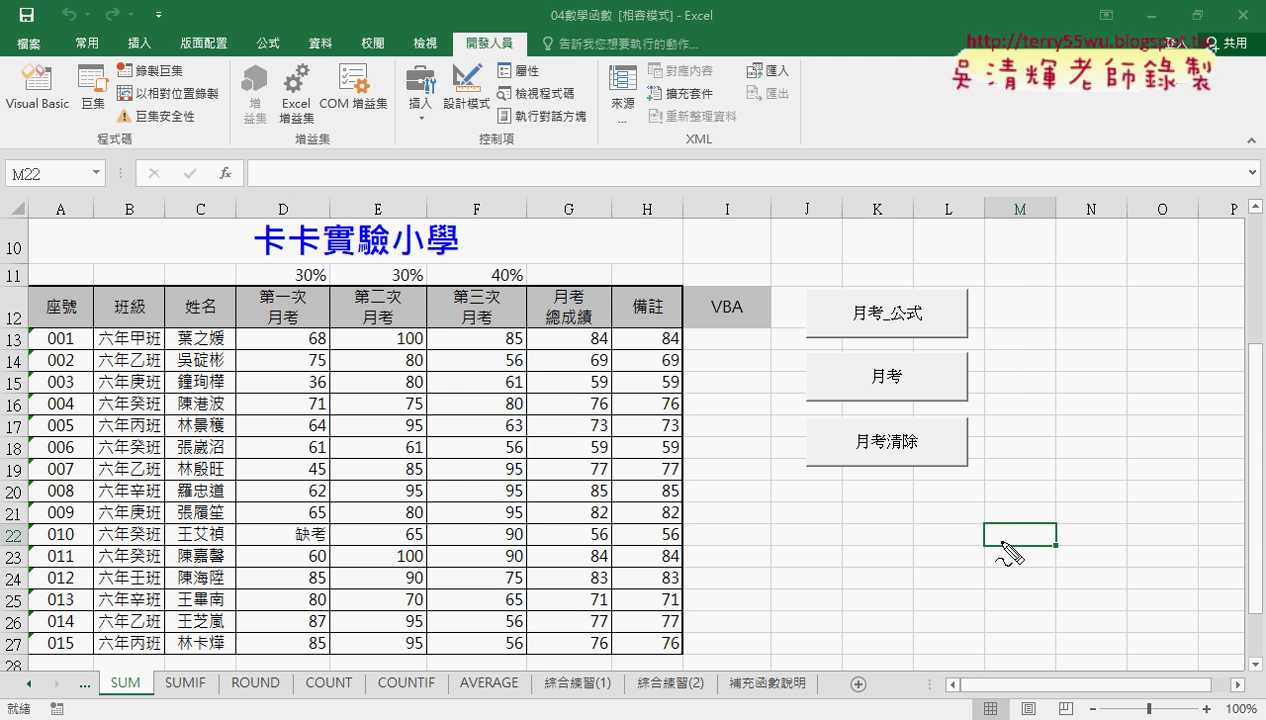
mouse_move(938, 510)
mouse_down()
mouse_move(808, 350)
mouse_move(922, 497)
mouse_up()
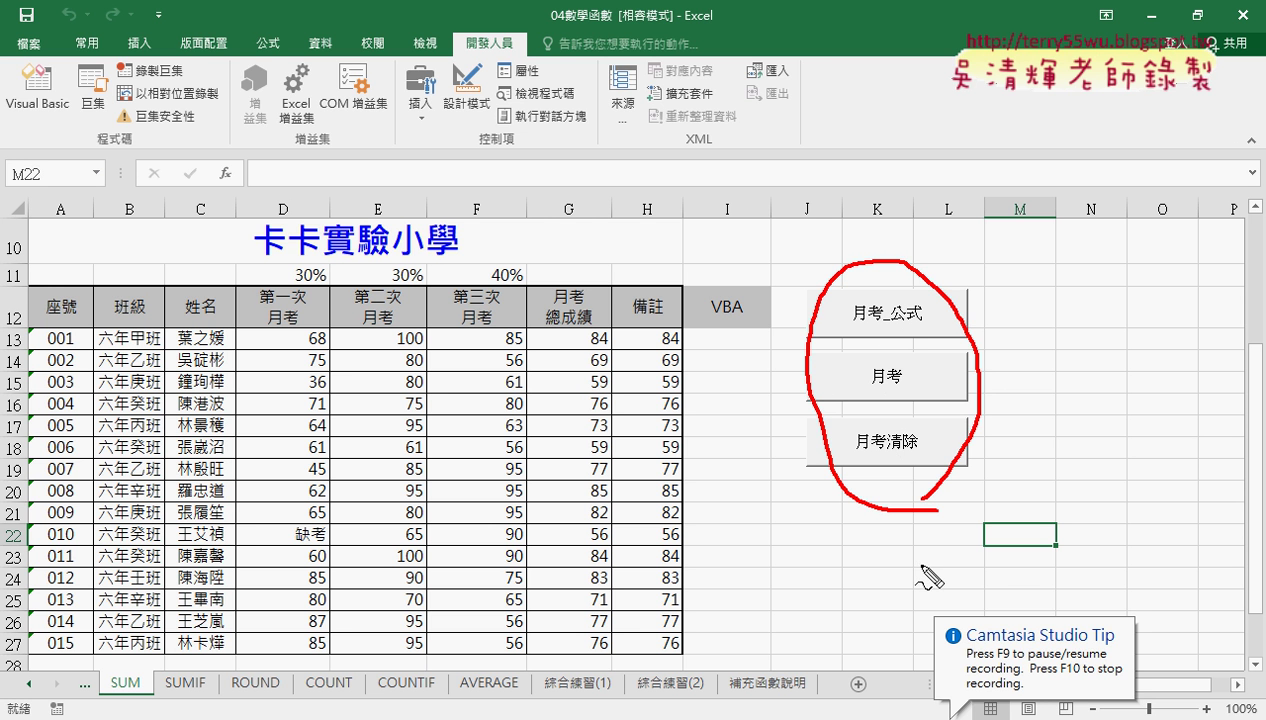
drag(852, 322, 922, 321)
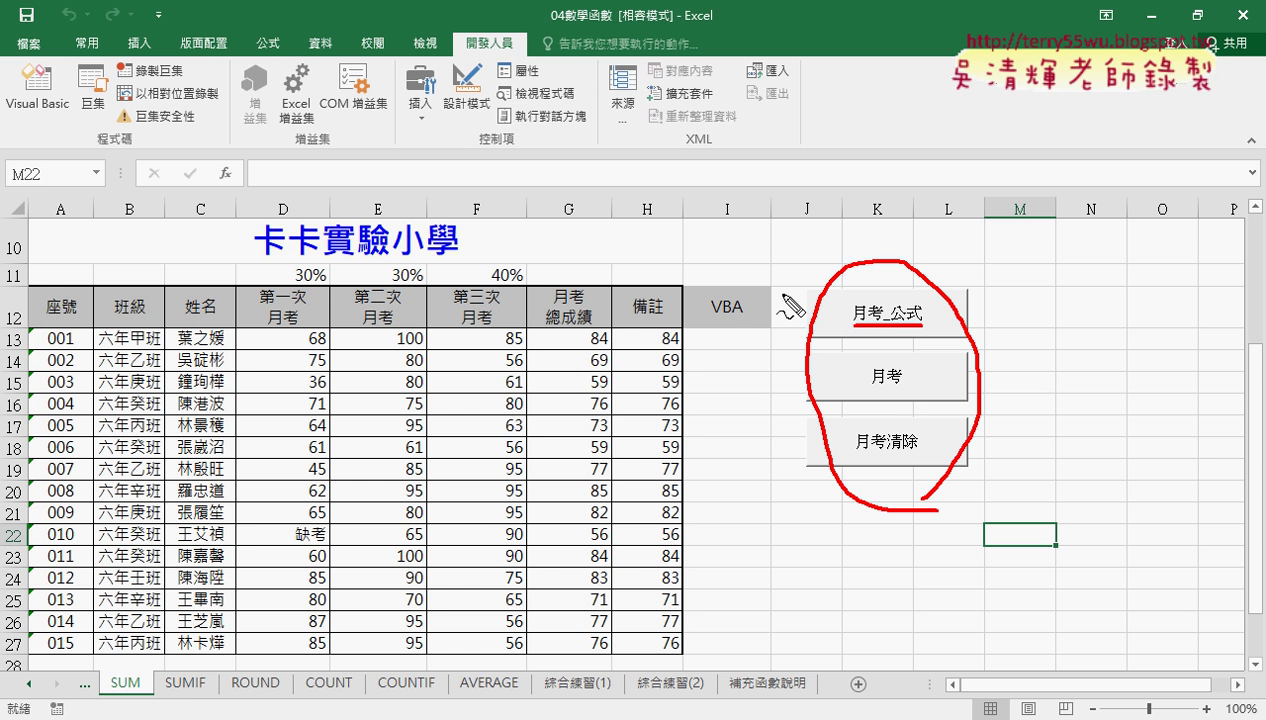
drag(870, 383, 905, 388)
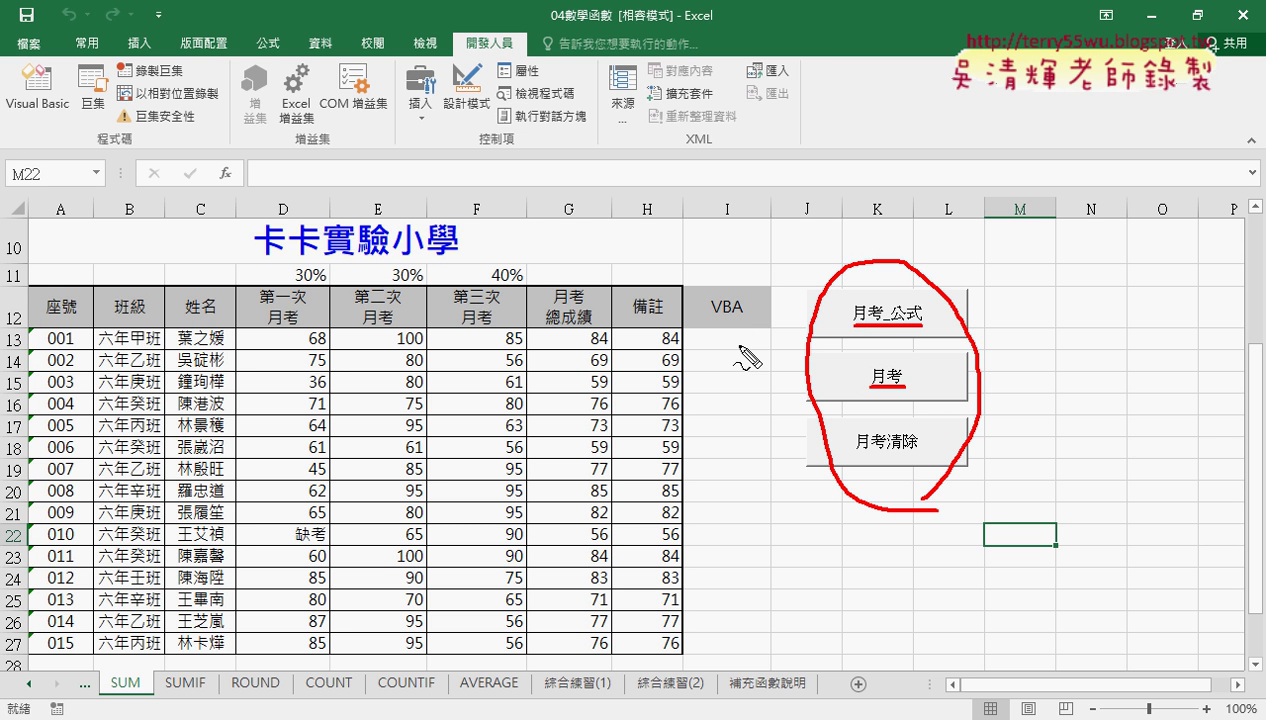
drag(893, 450, 918, 450)
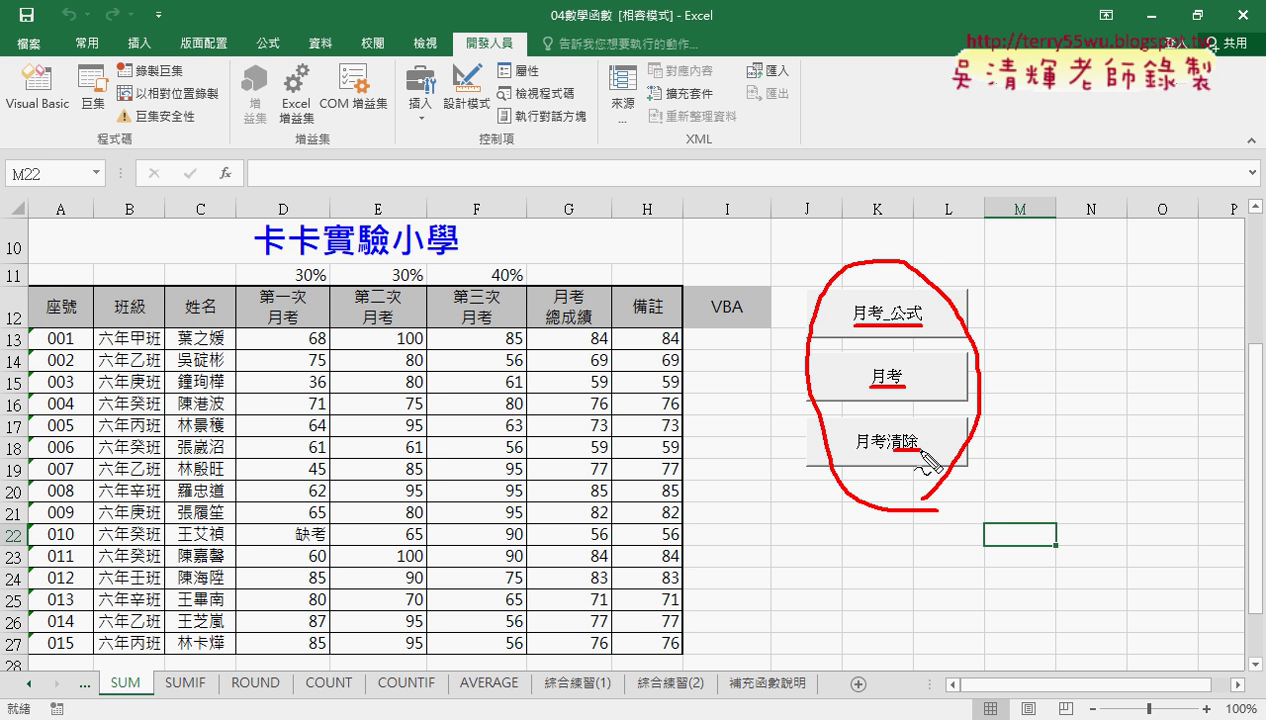
key(Escape)
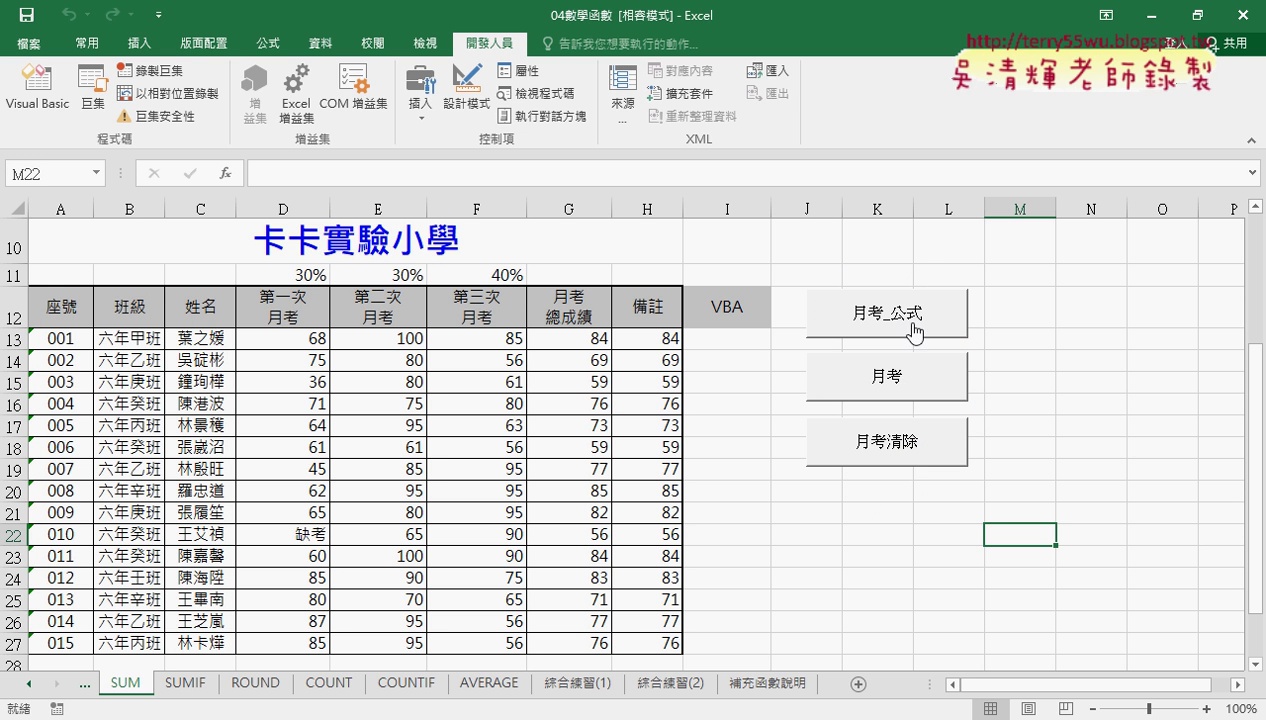
Compare the 月考_公式, 月考清除 and 月考 macros, ending with SUMPRODUCT formulas in I13:I27.
click(908, 320)
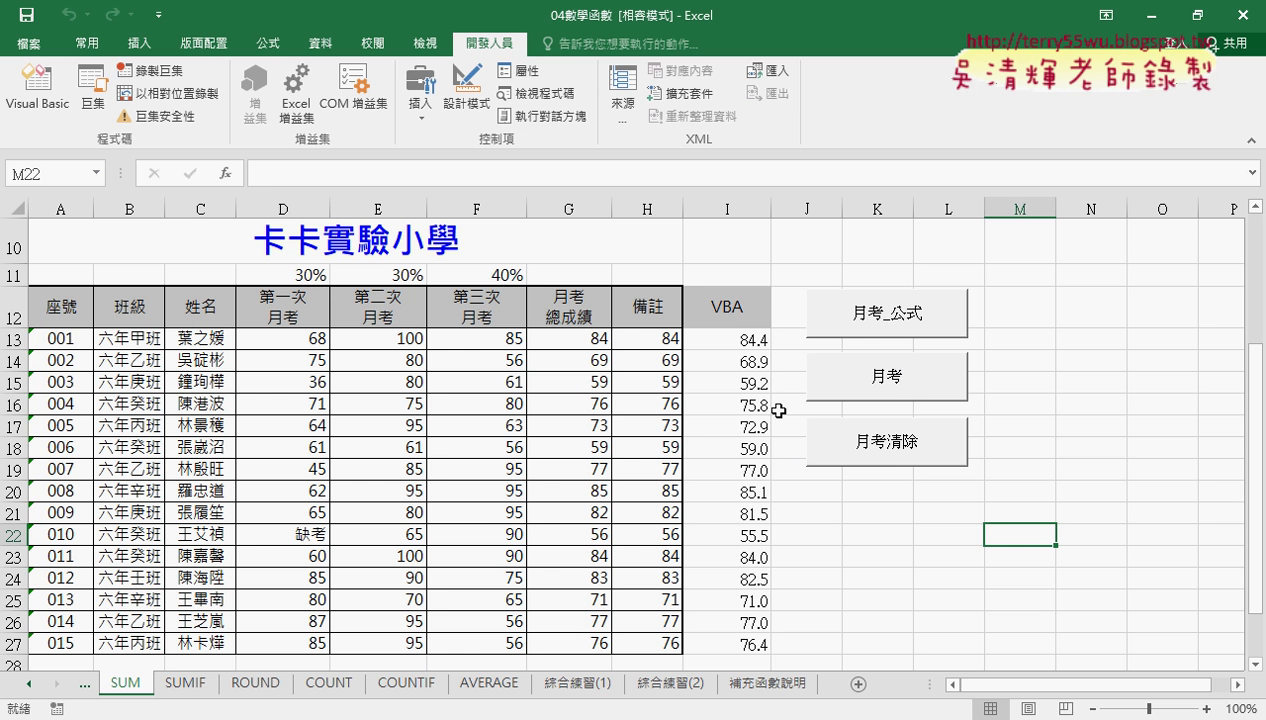
click(893, 457)
click(878, 328)
click(743, 338)
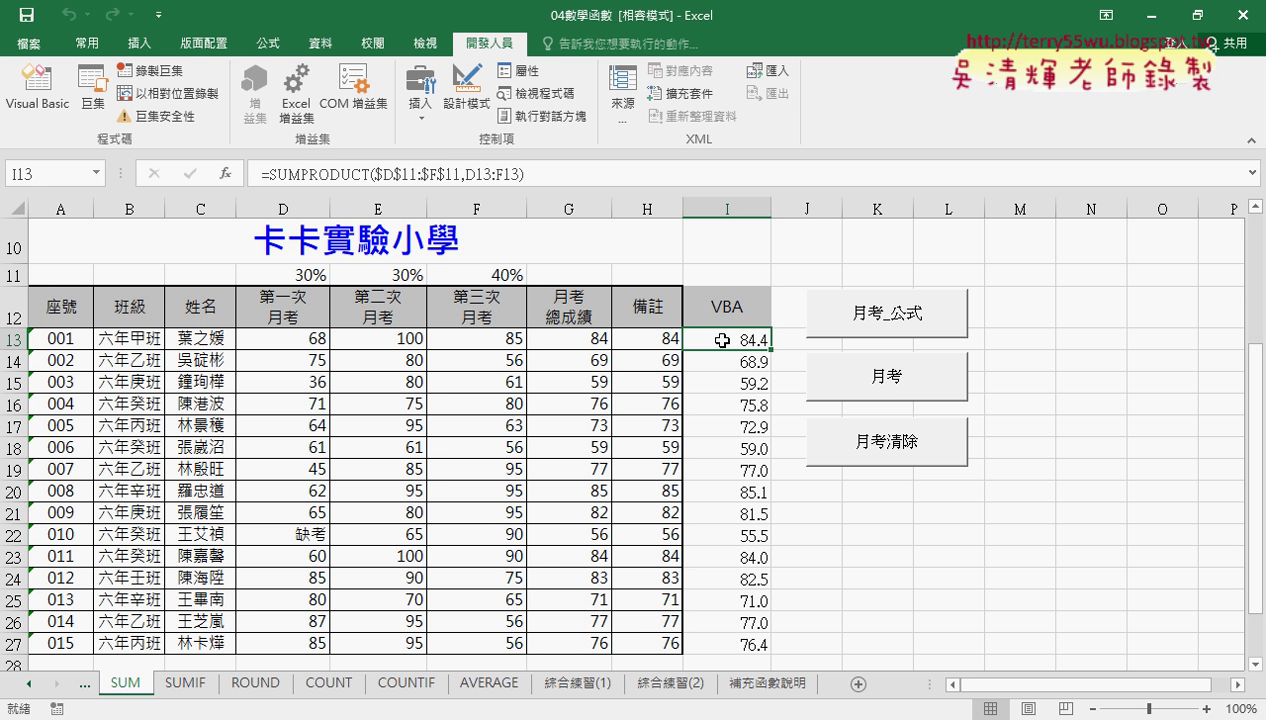
click(894, 383)
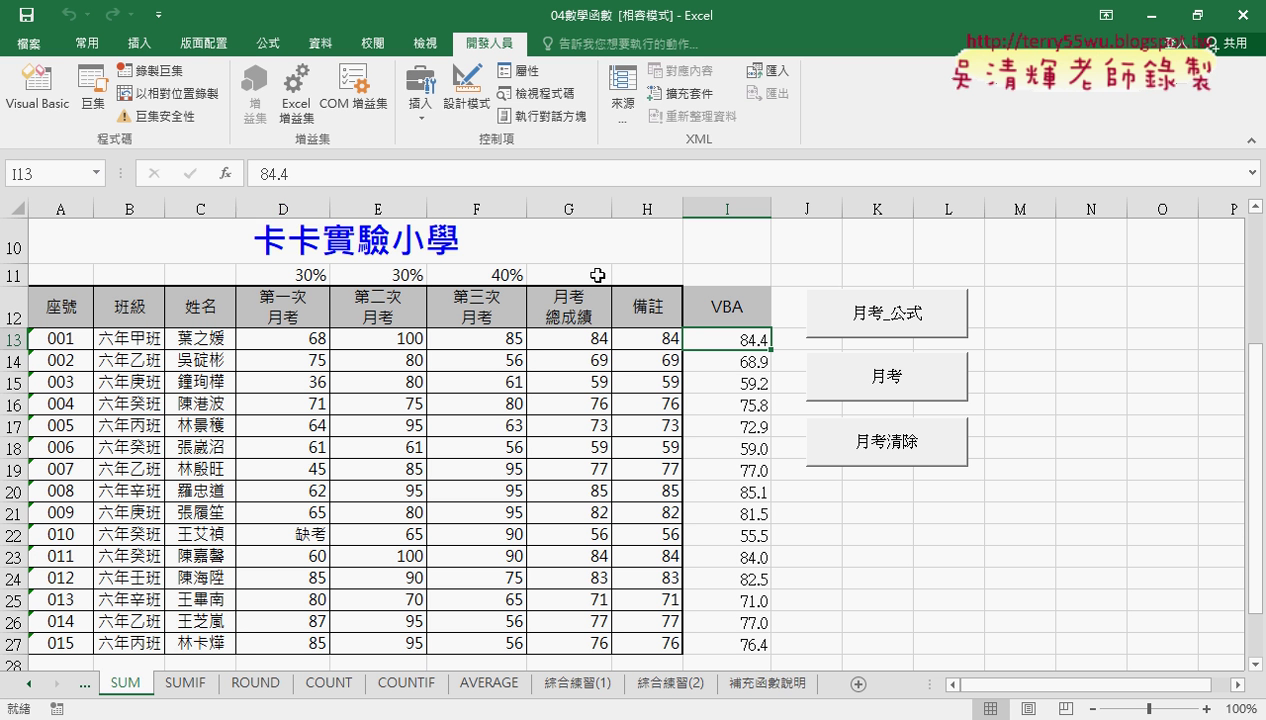
click(883, 328)
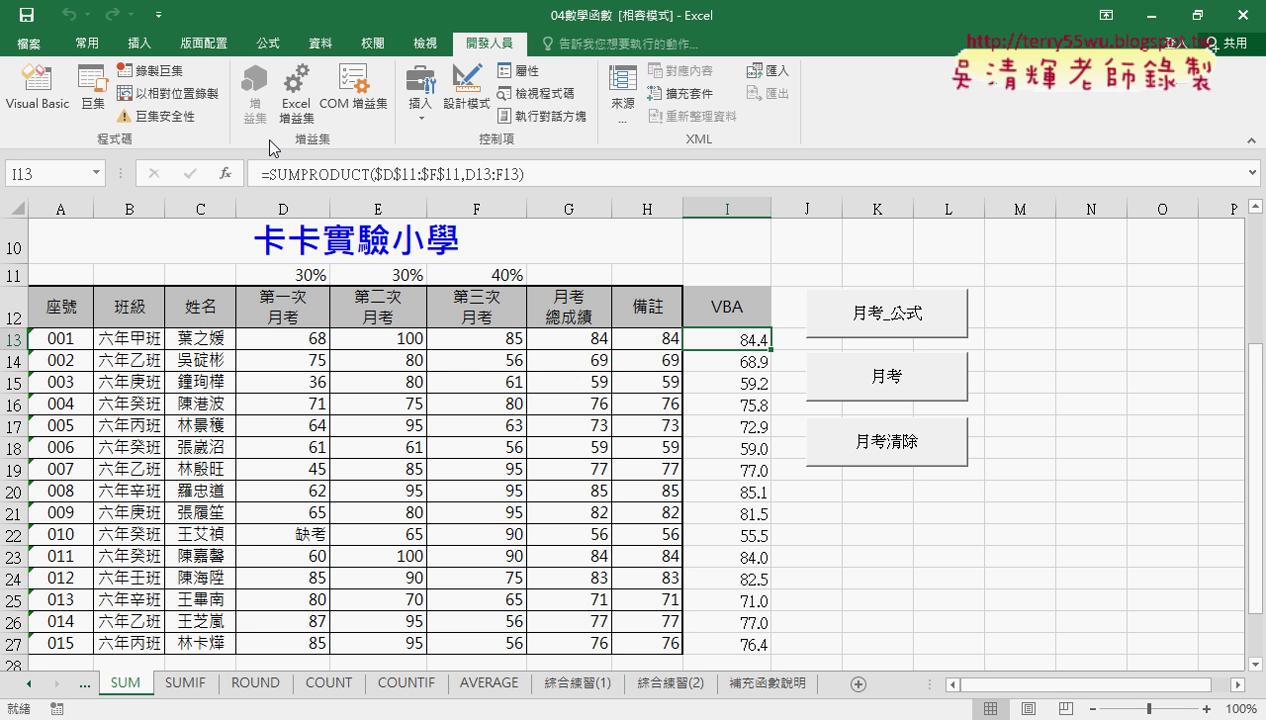
Launch the Visual Basic editor and shrink and reposition its window.
click(62, 103)
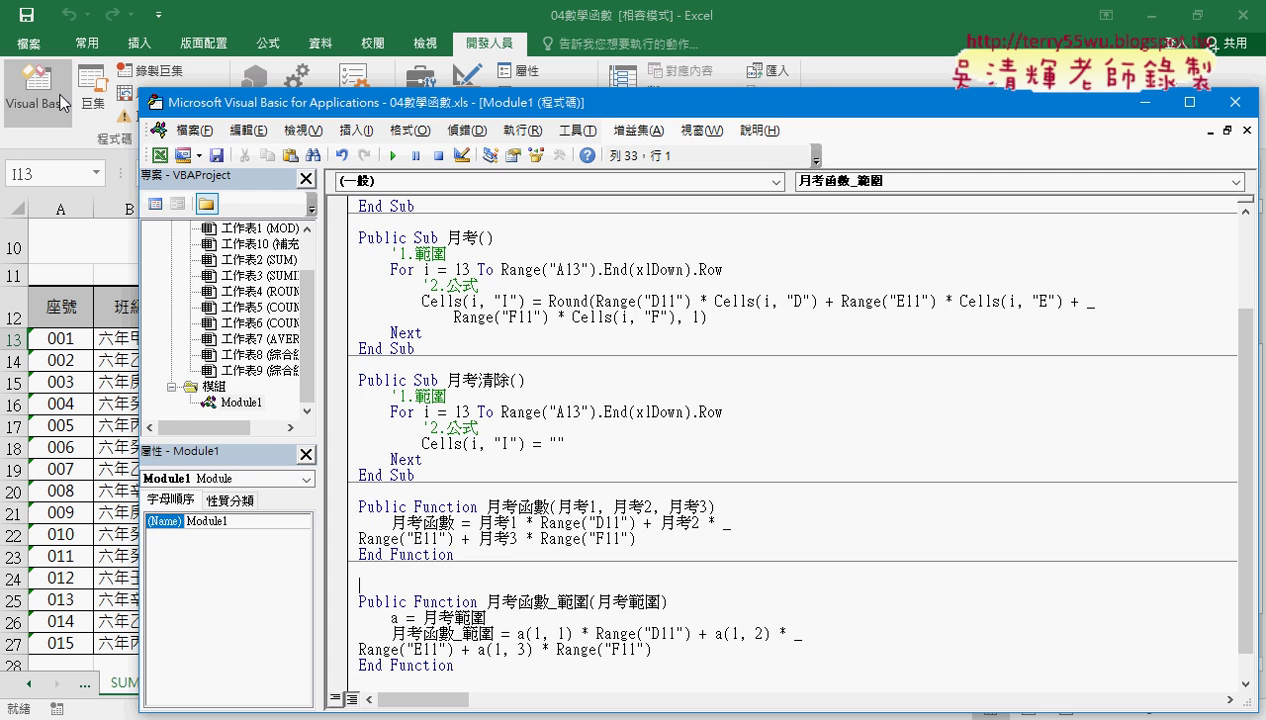
drag(228, 108, 188, 86)
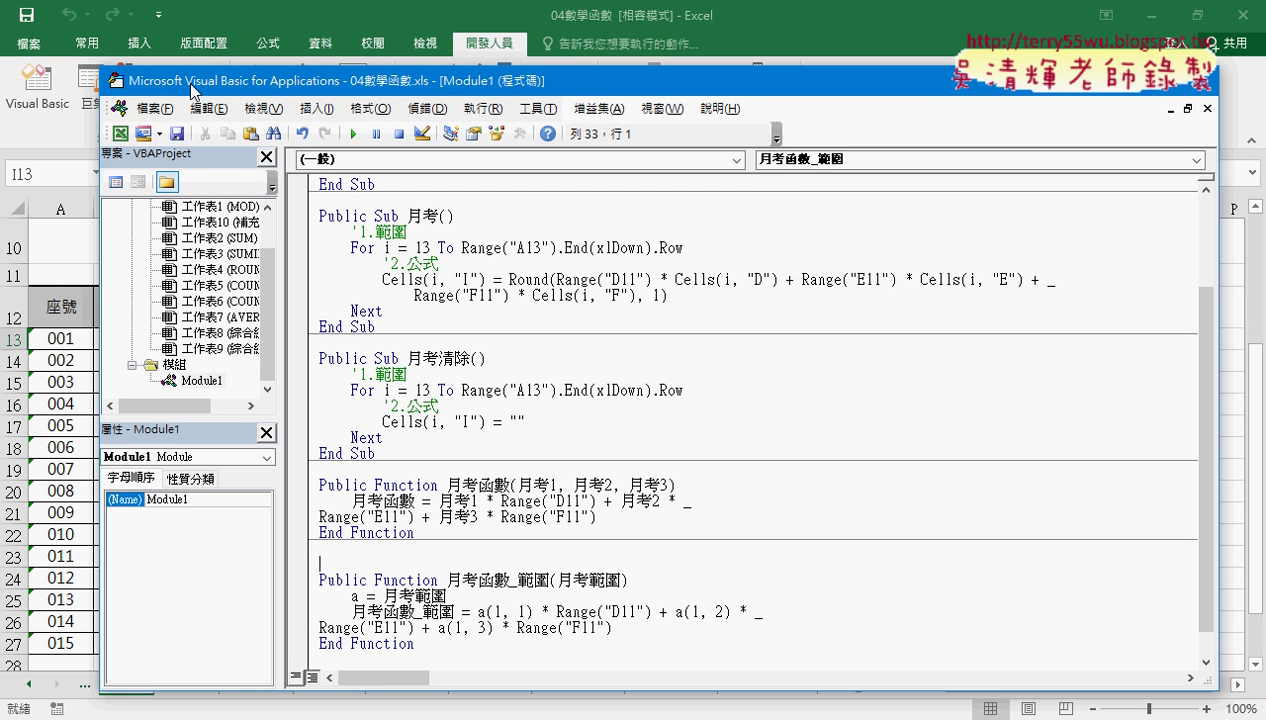
drag(103, 64, 184, 123)
drag(255, 142, 194, 52)
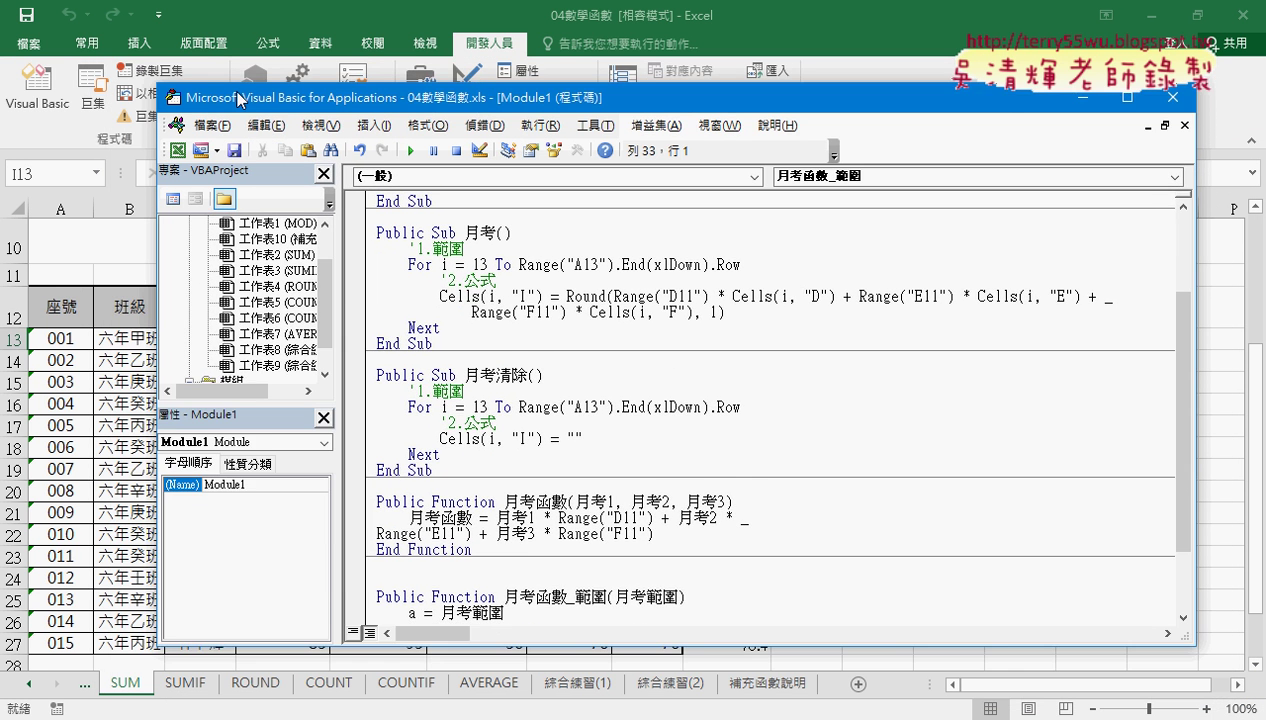
mouse_move(293, 258)
mouse_down()
mouse_move(344, 252)
mouse_move(341, 305)
mouse_up()
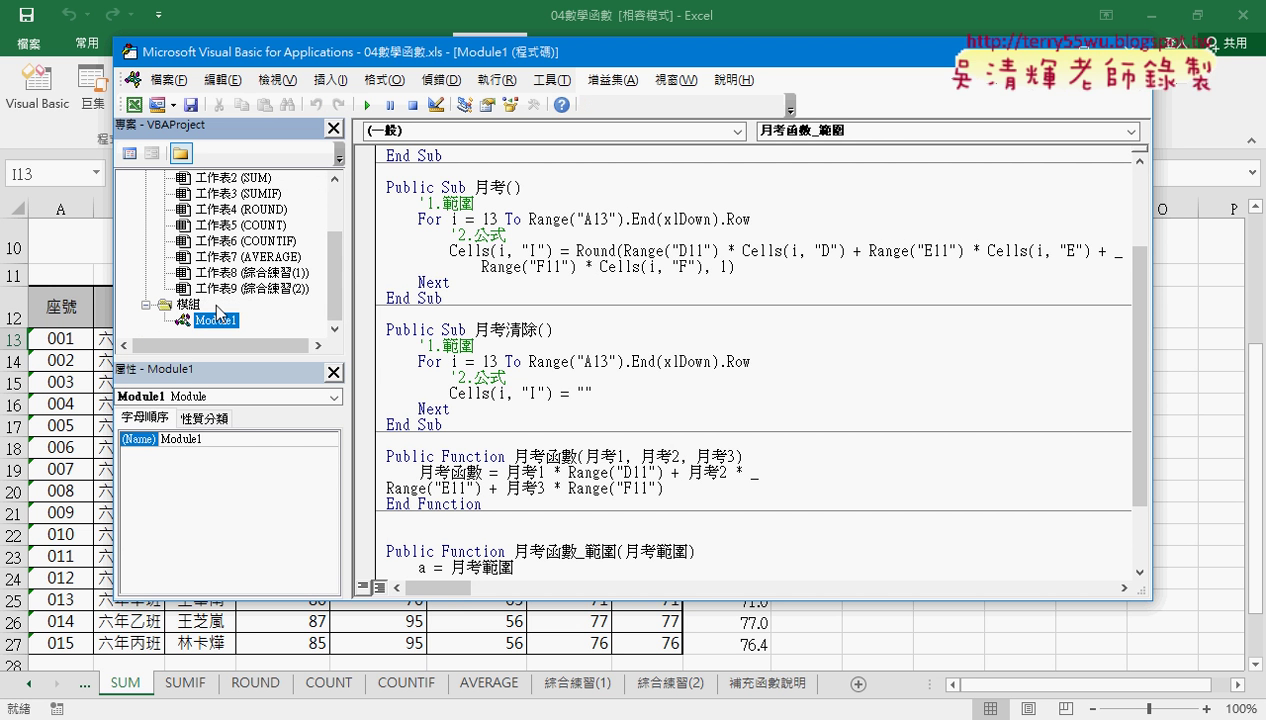
Select Module1 in the project tree and scroll its code up to 月考_公式.
right_click(194, 306)
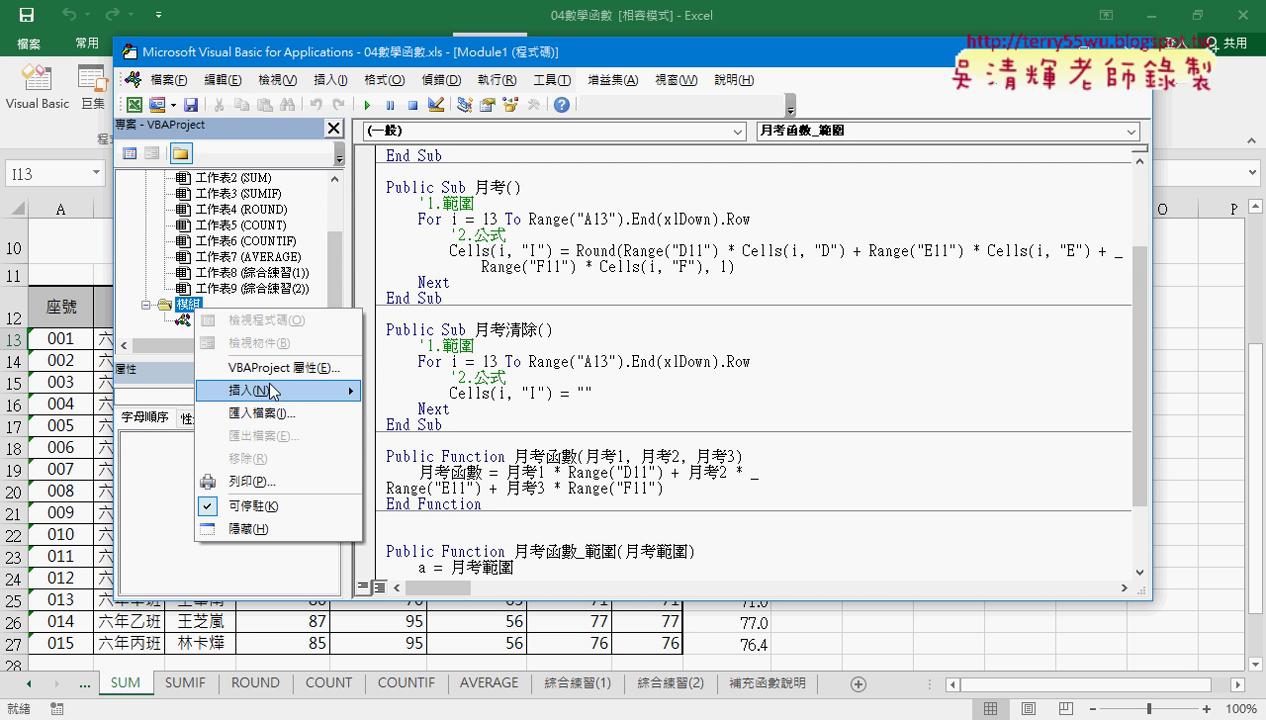
mouse_move(280, 390)
click(212, 209)
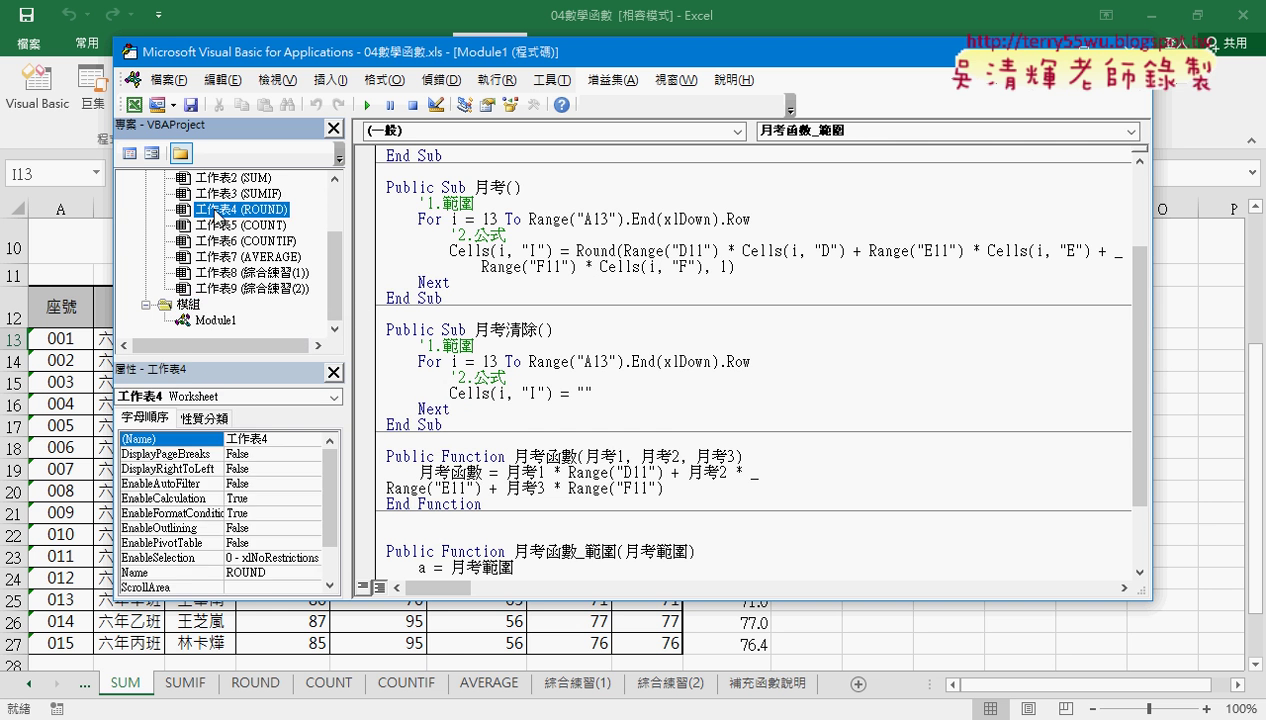
click(218, 319)
click(545, 250)
scroll(547, 254, up, 3)
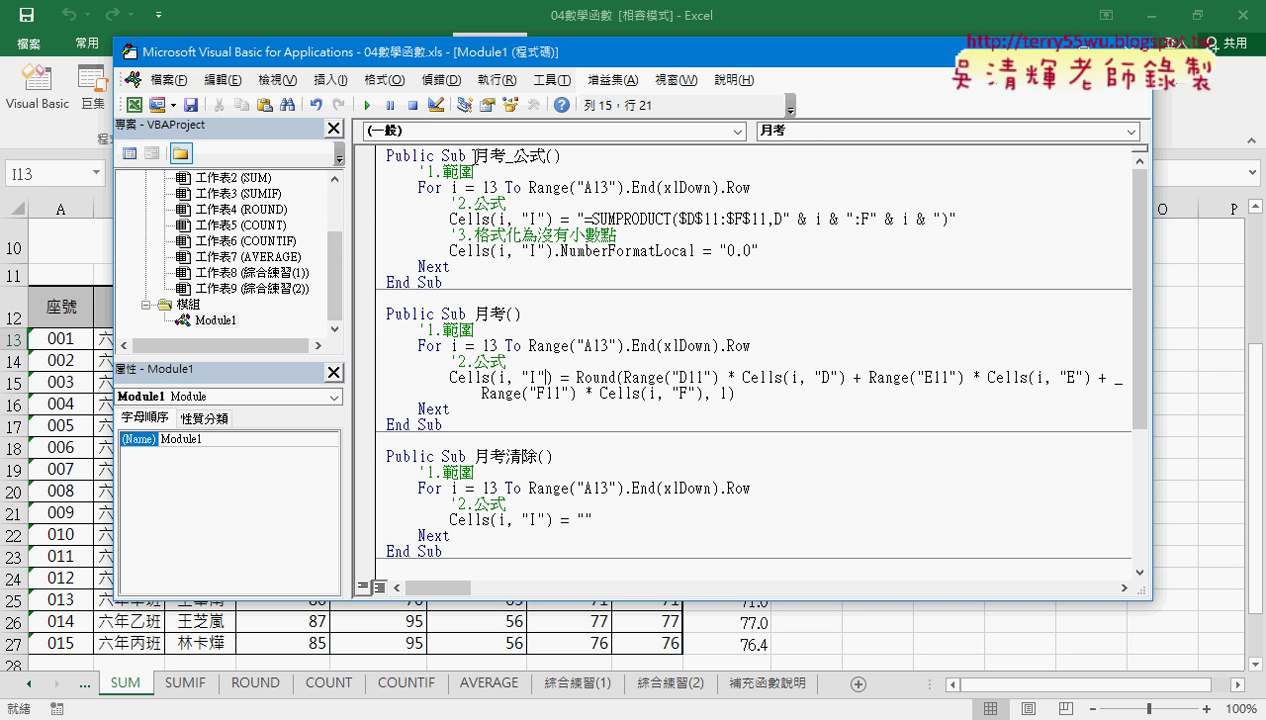
Select the 月考_公式 name and bring up Insert > Procedure, then cancel it.
drag(473, 155, 528, 160)
key(alt+i)
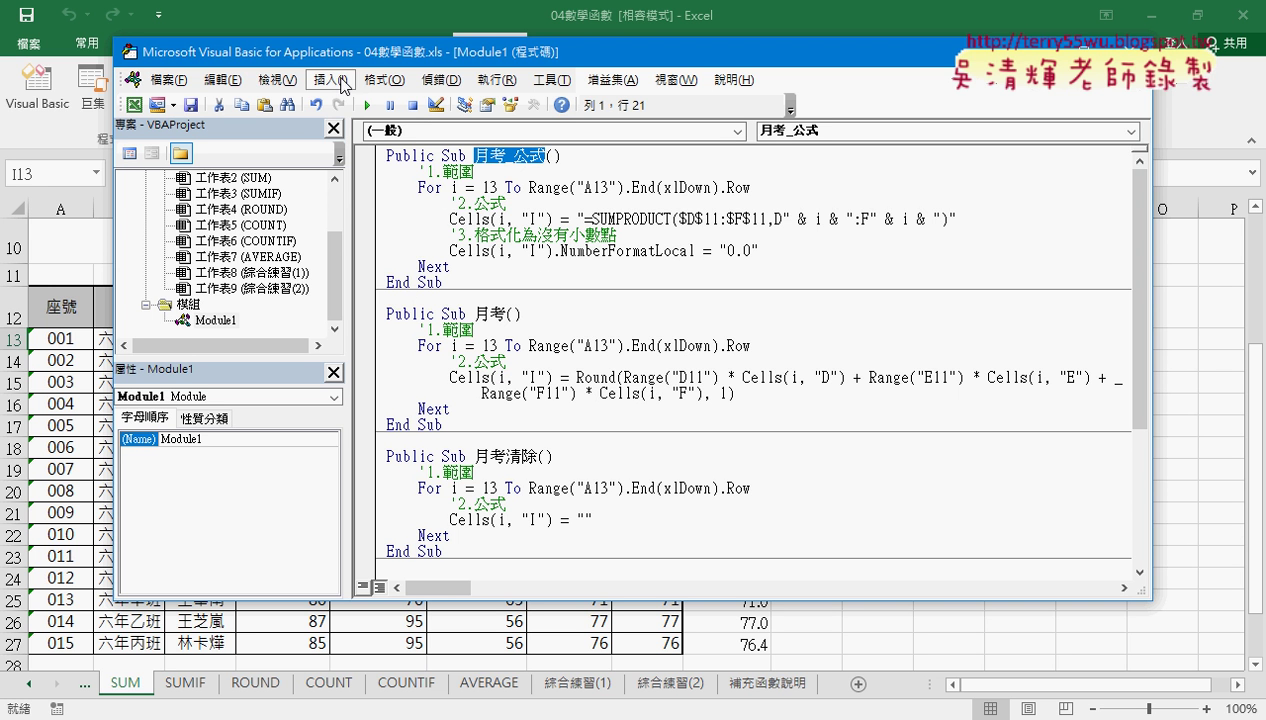
key(p)
drag(540, 162, 420, 184)
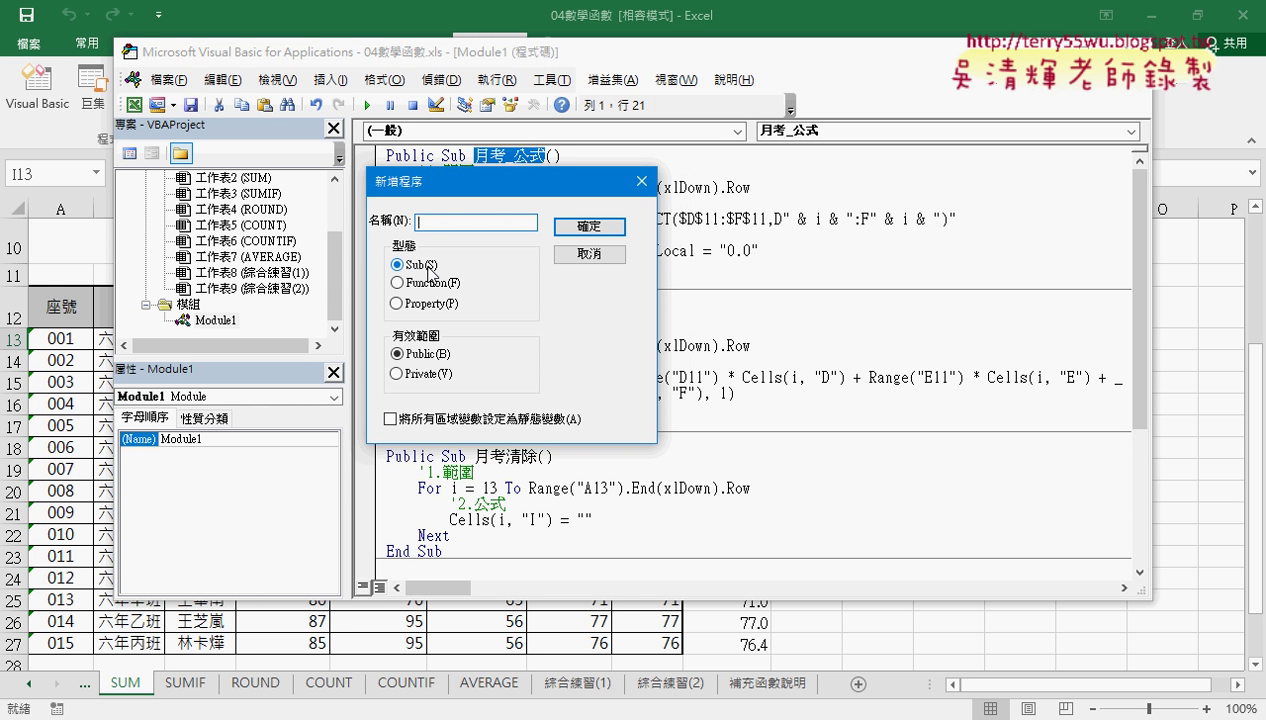
click(590, 256)
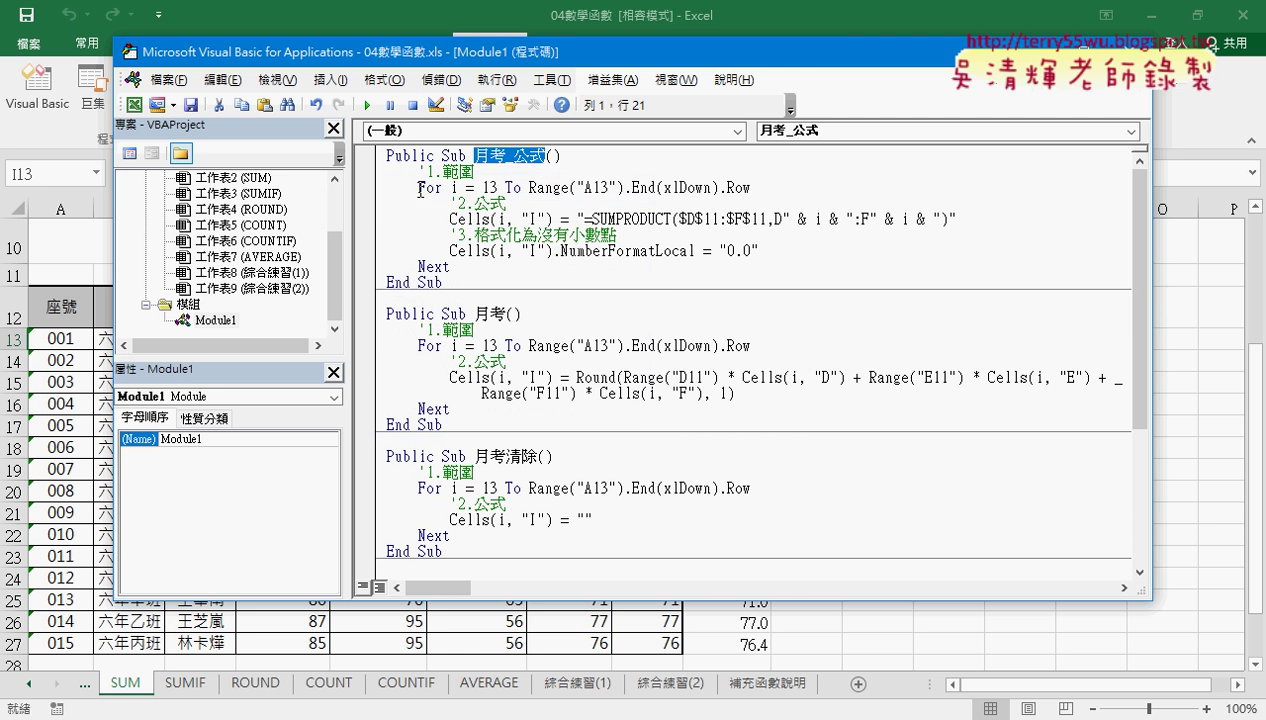
Delete the '2.公式 through NumberFormatLocal lines and move the code window aside.
drag(760, 250, 359, 205)
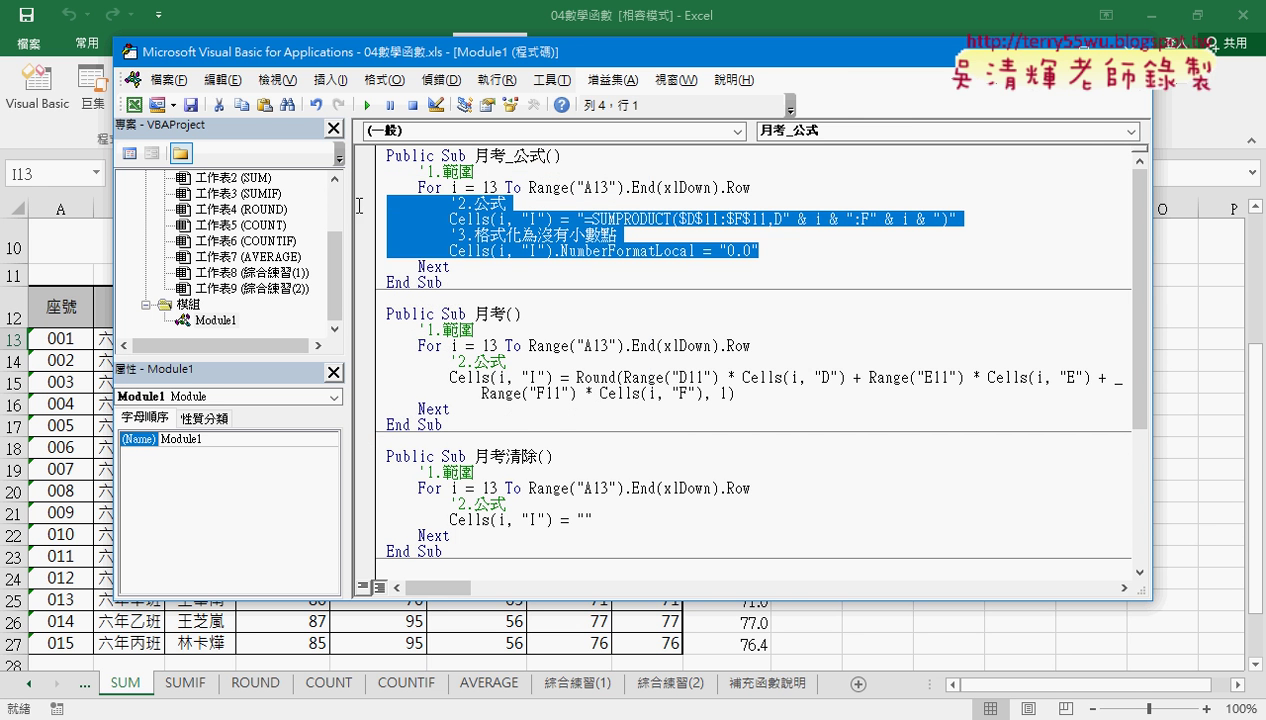
key(Delete)
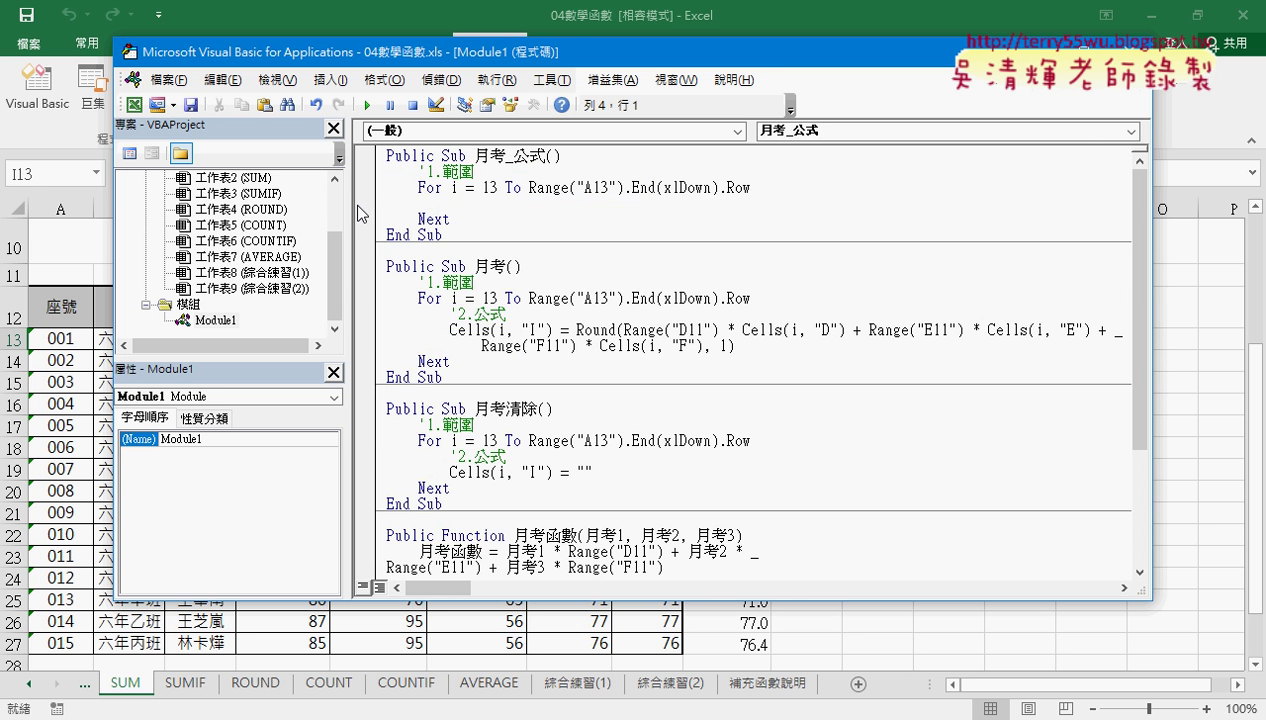
drag(432, 57, 689, 98)
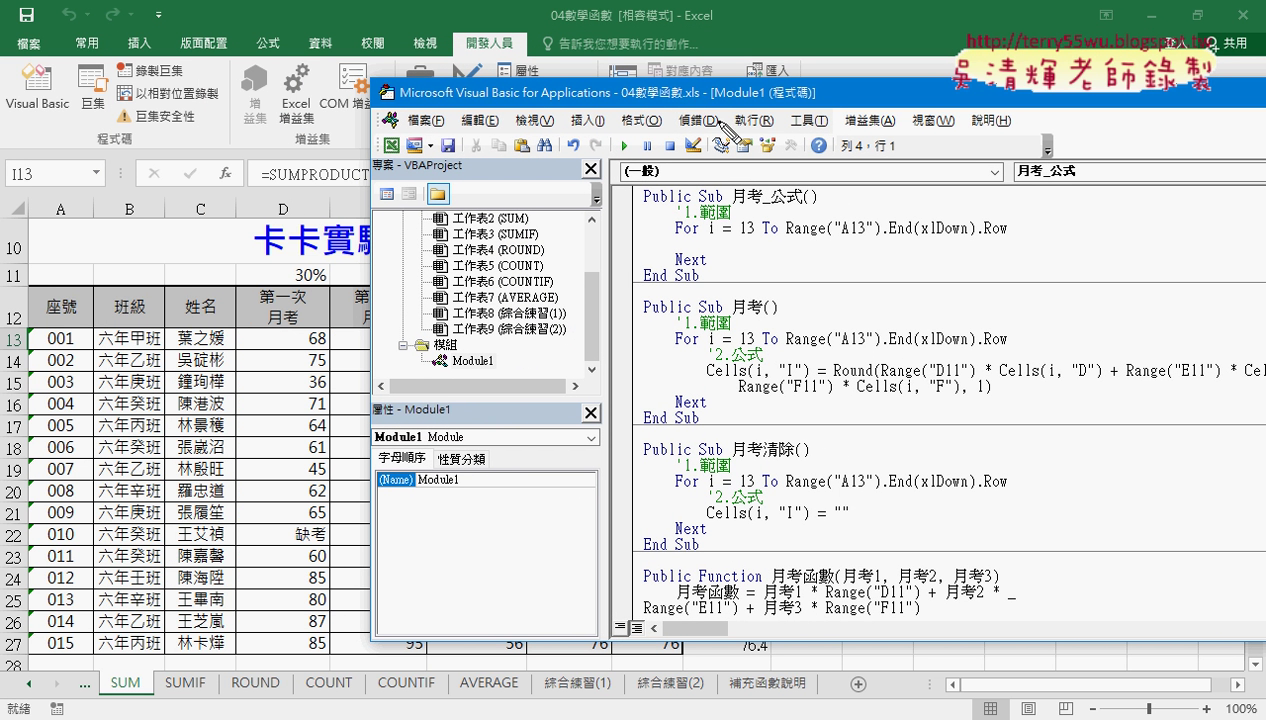
Pen-annotate row 13 and the loop's End(xlDown) row expression, clear the notes, and shift the window left.
mouse_move(22, 356)
mouse_down()
mouse_move(27, 328)
mouse_move(36, 345)
mouse_up()
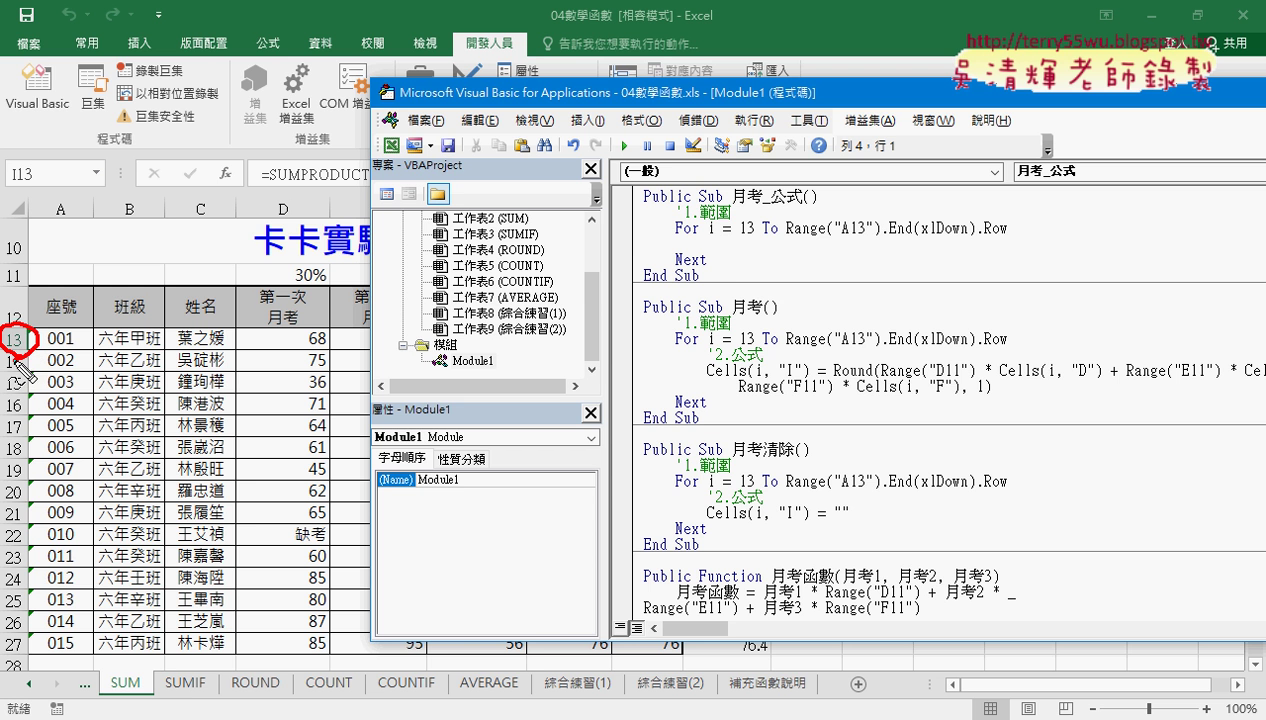
drag(738, 238, 760, 237)
mouse_move(62, 336)
mouse_down()
mouse_move(60, 423)
mouse_move(40, 392)
mouse_up()
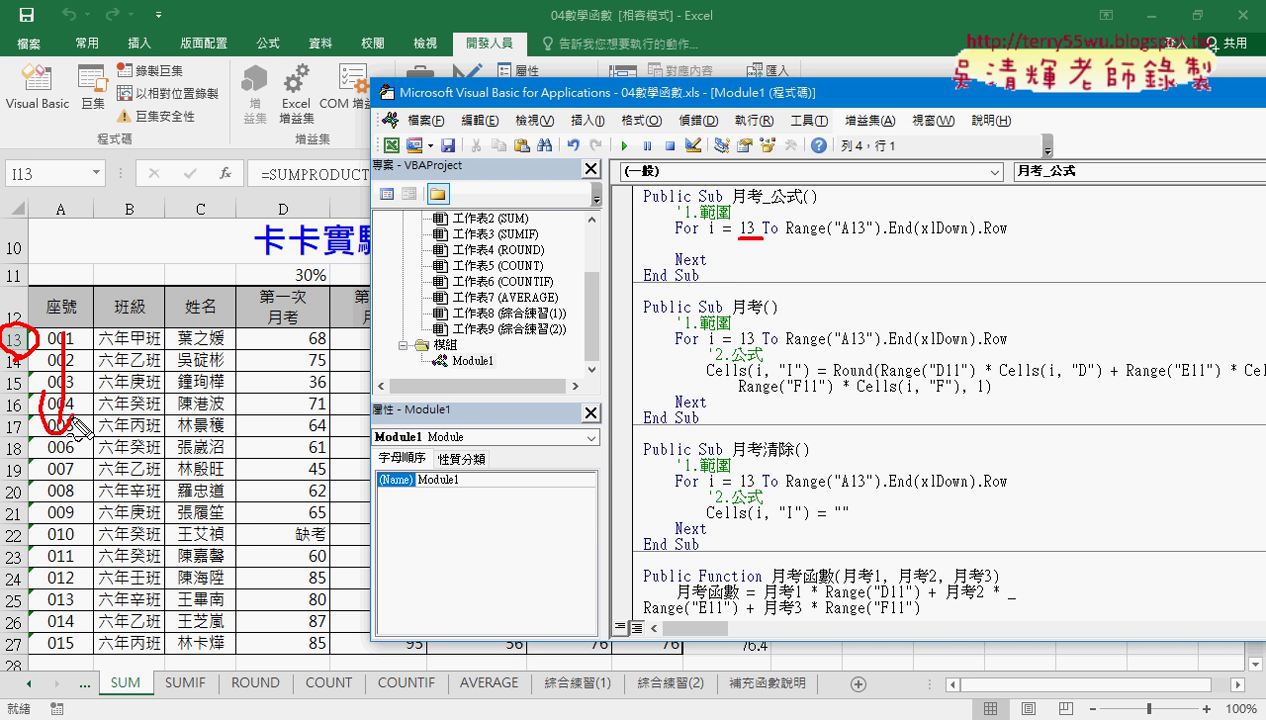
drag(786, 236, 874, 236)
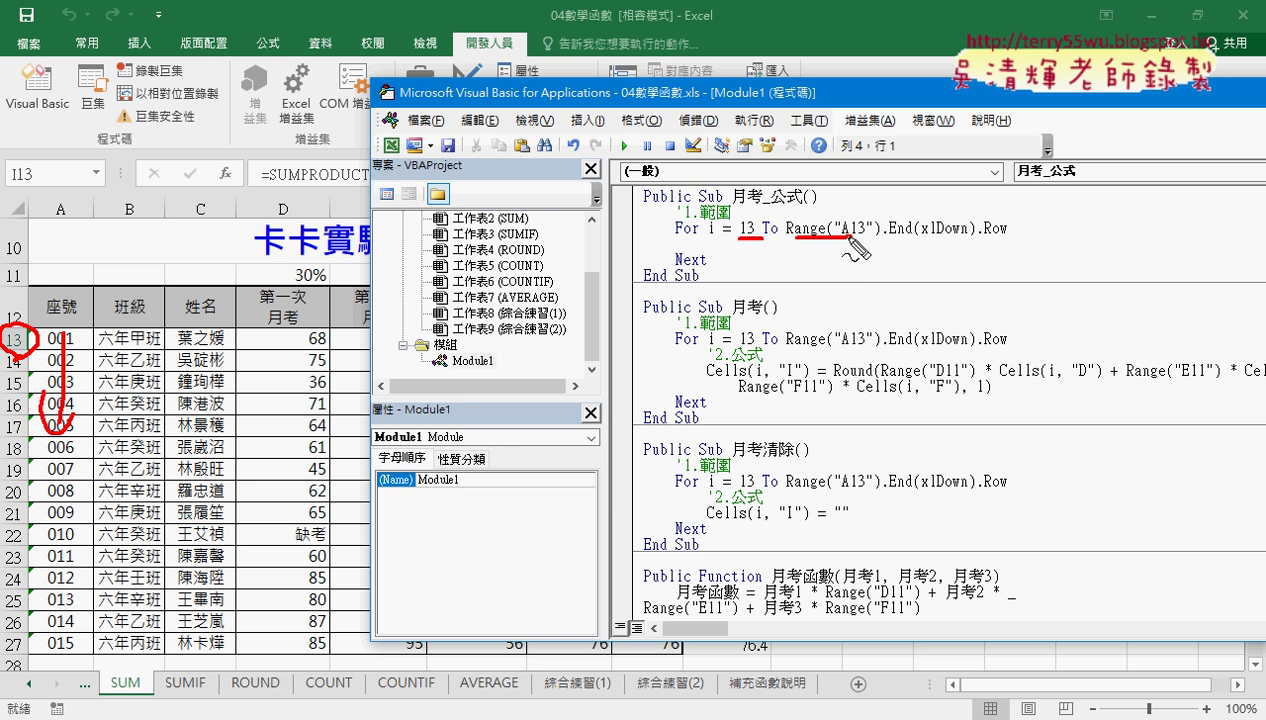
drag(46, 331, 78, 350)
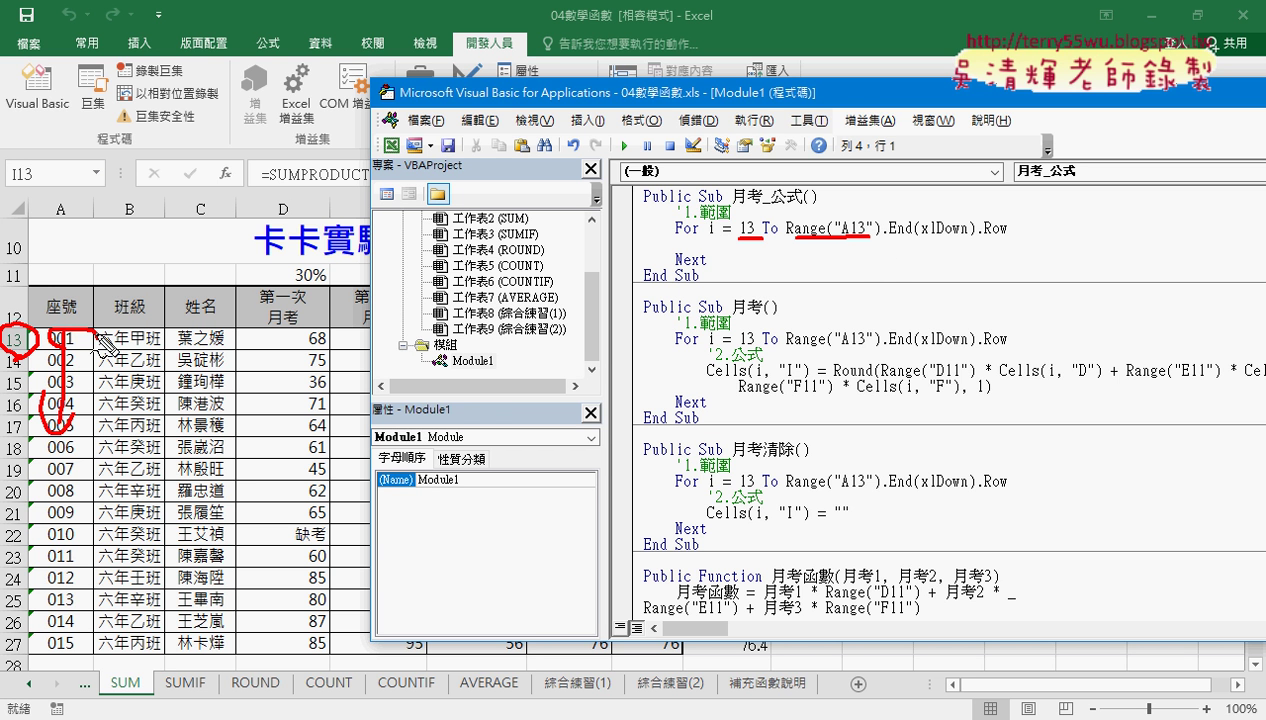
drag(900, 238, 1006, 238)
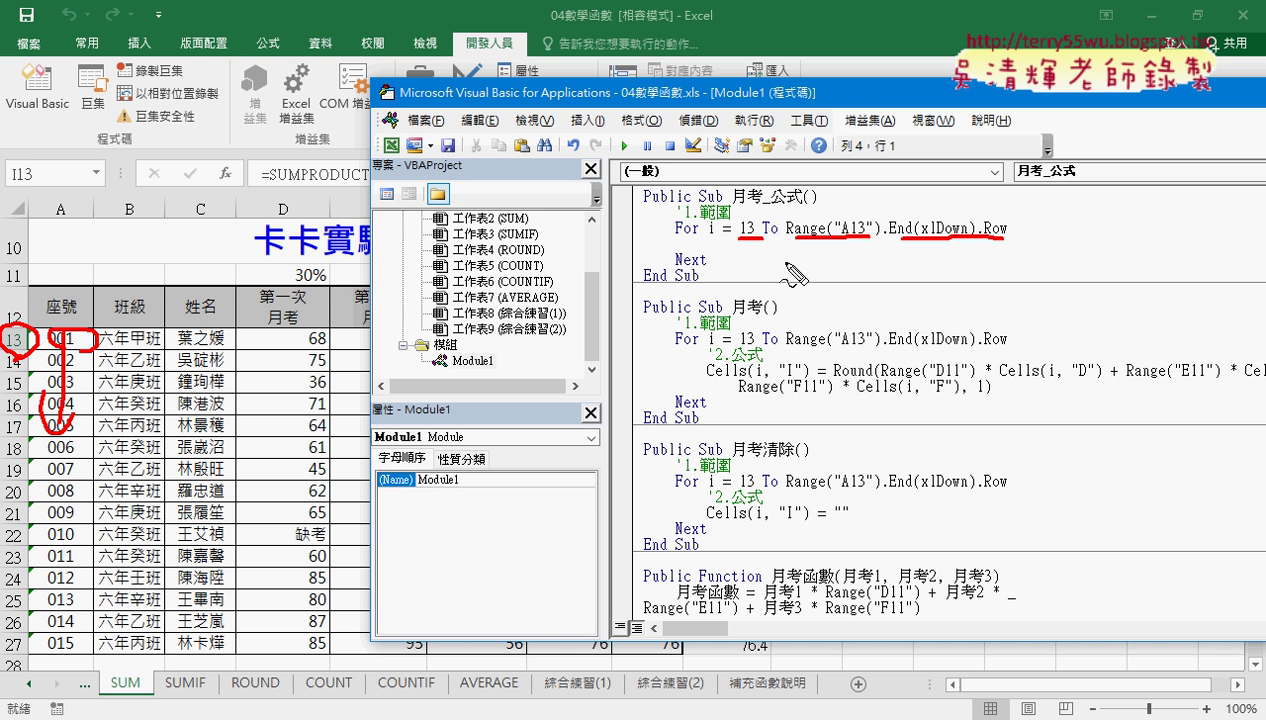
key(Escape)
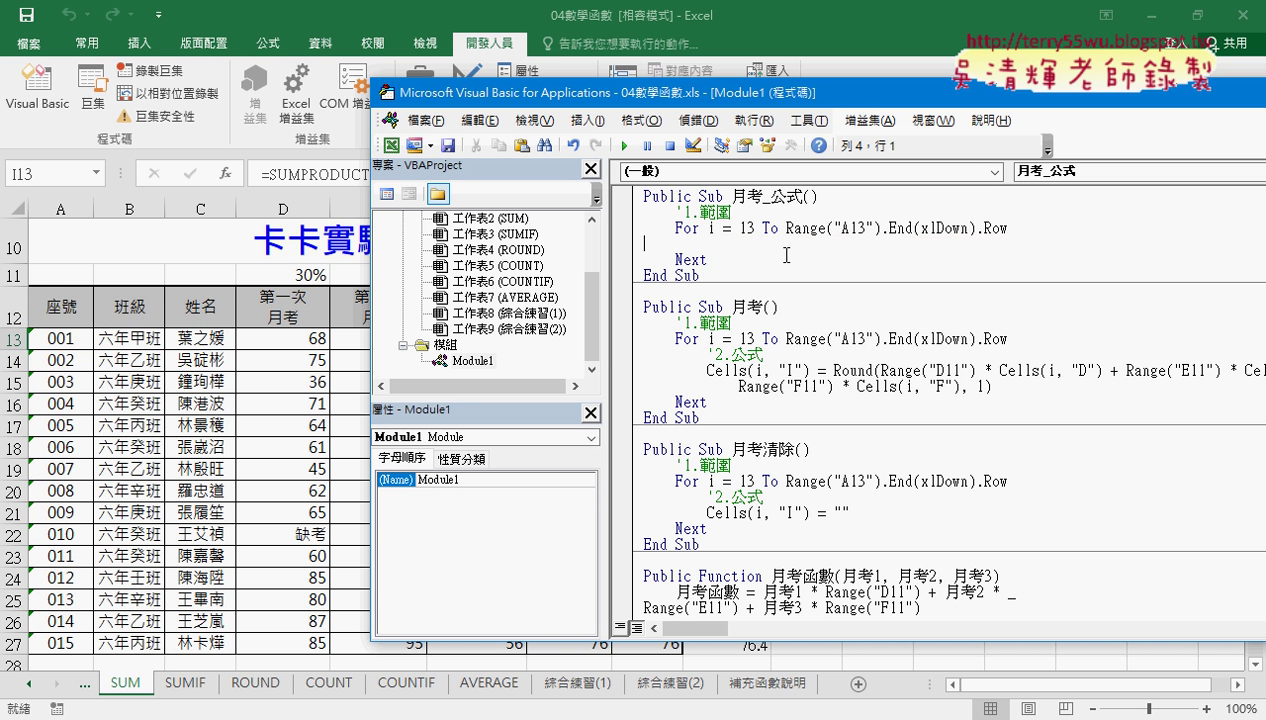
drag(725, 97, 437, 106)
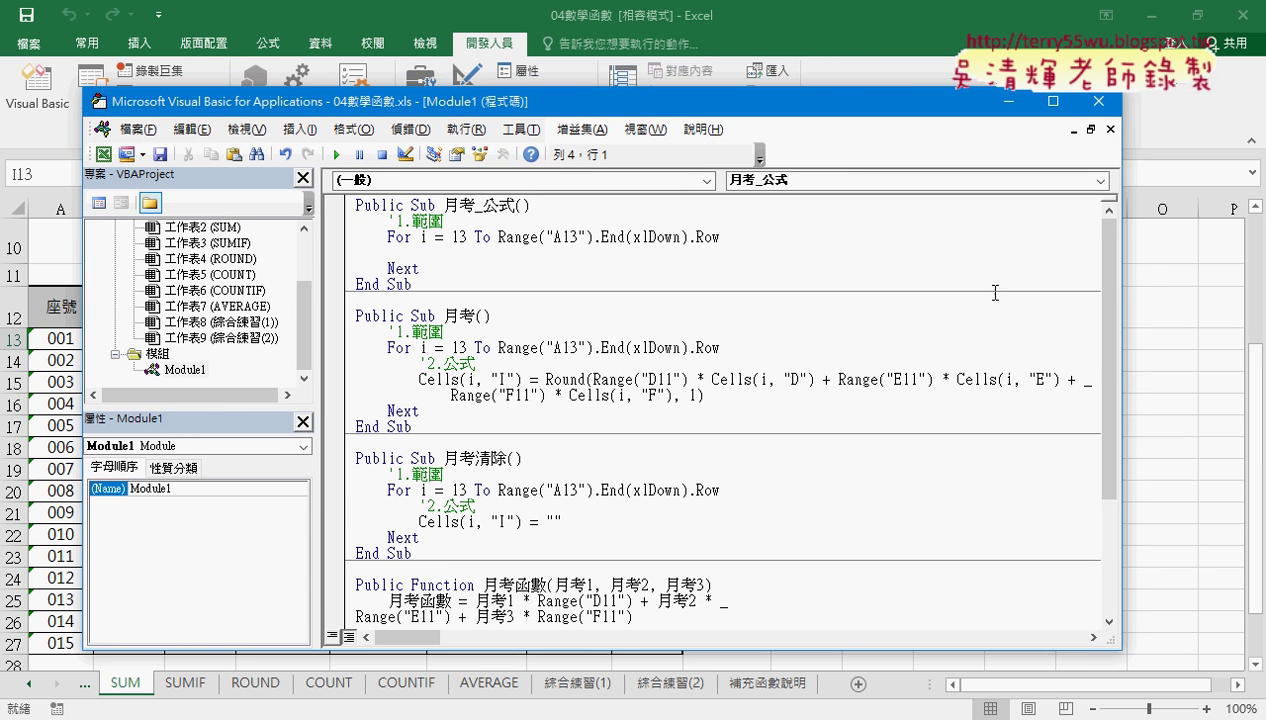
Drag the Cells(i, "I") = "" line from 月考清除 into 月考_公式's empty loop line.
drag(1105, 322, 831, 322)
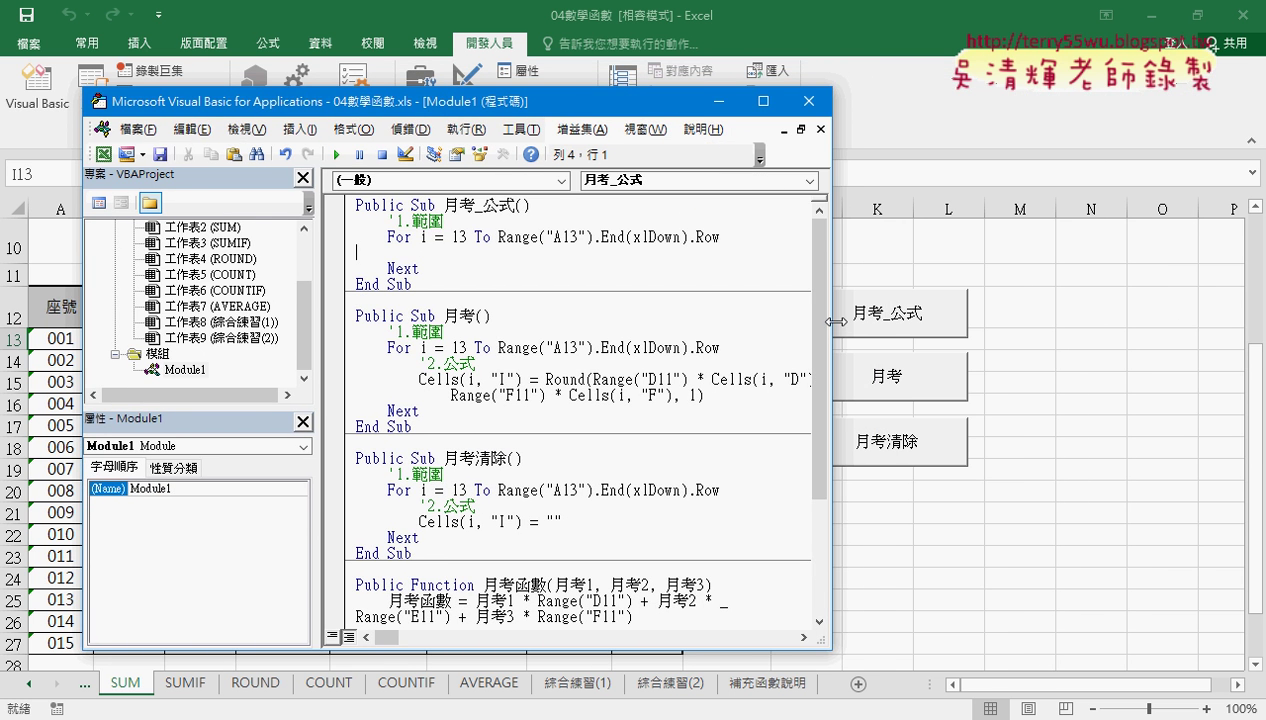
drag(584, 114, 444, 118)
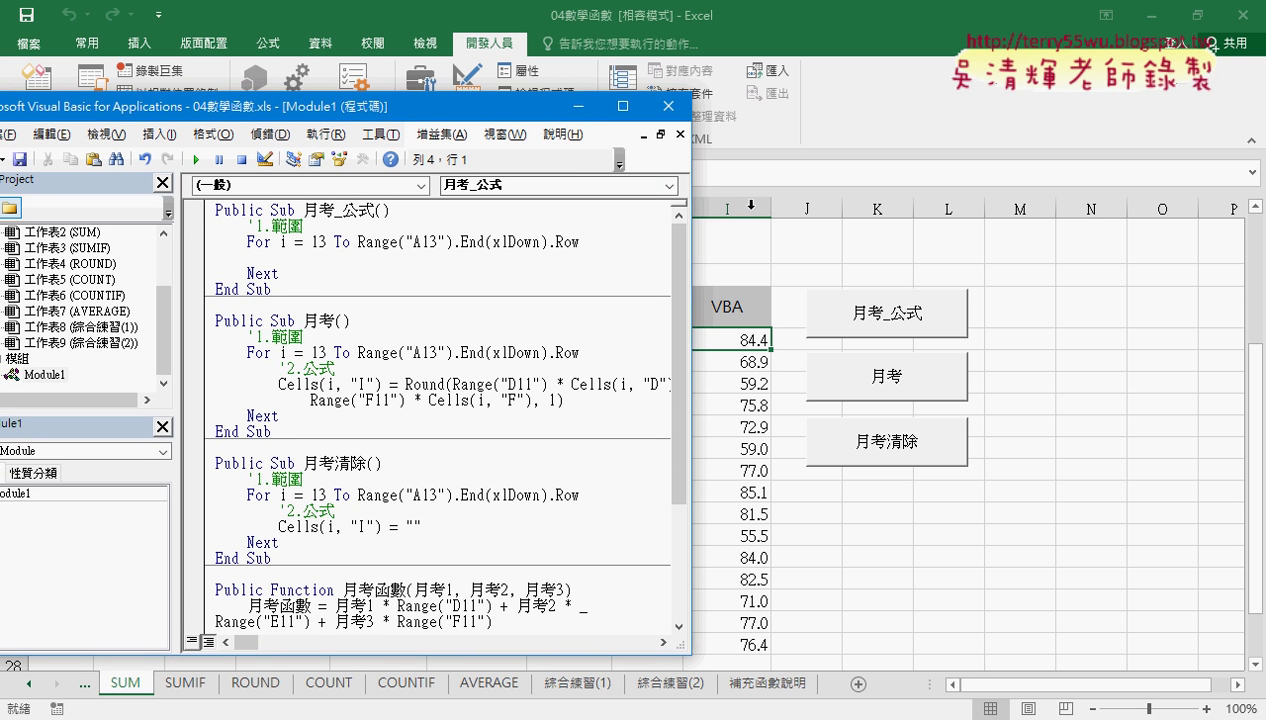
click(453, 495)
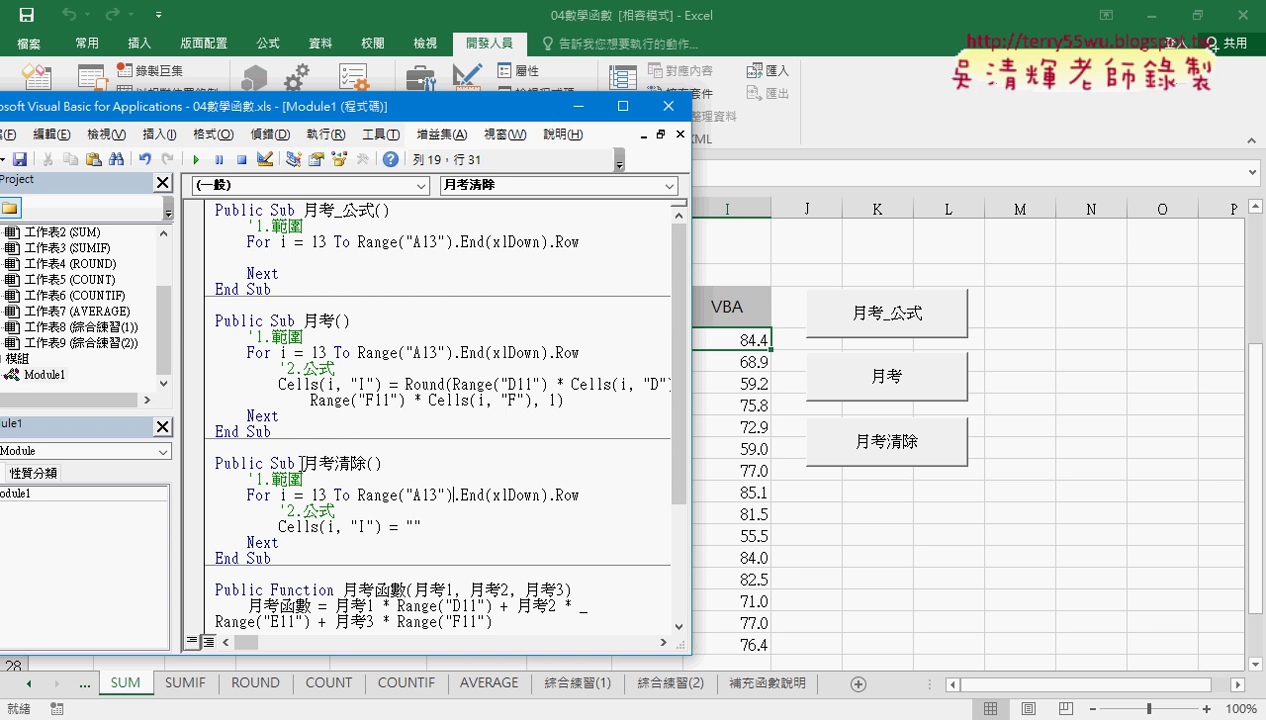
drag(421, 524, 280, 524)
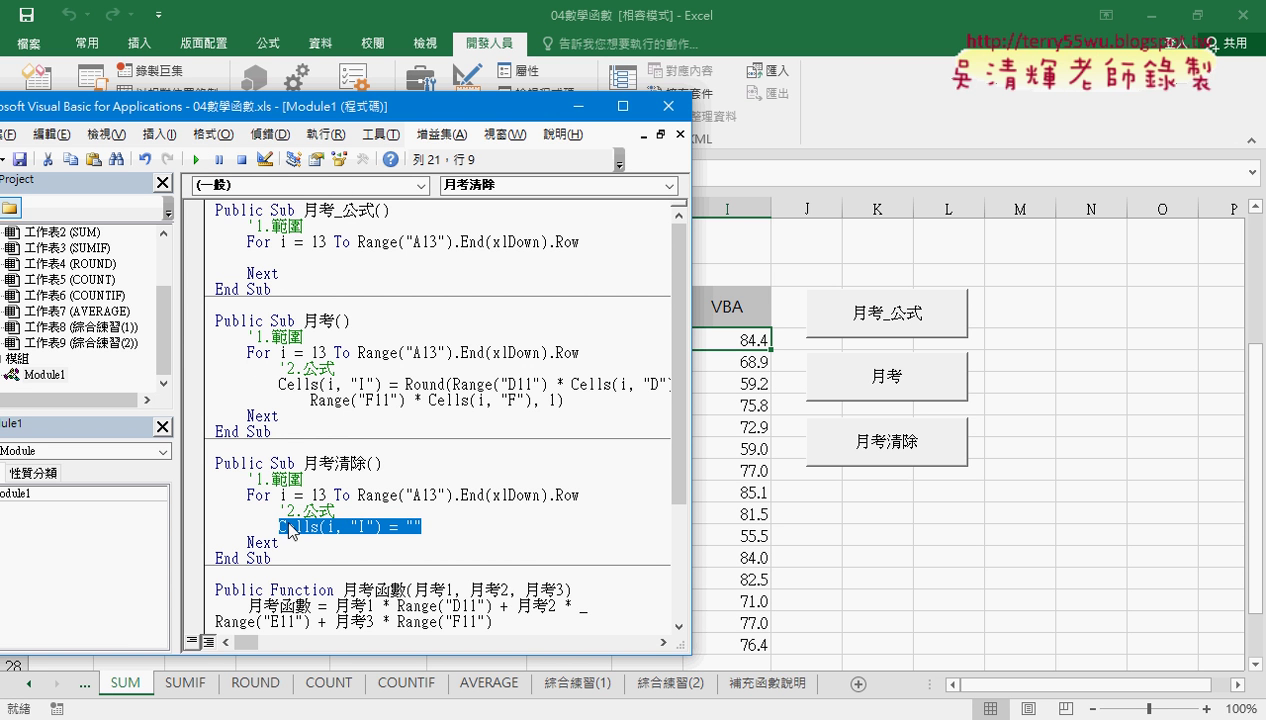
drag(375, 531, 345, 268)
drag(341, 258, 343, 258)
Indent the new Cells(i, "I") = "" line inside the loop and select its i.
click(219, 258)
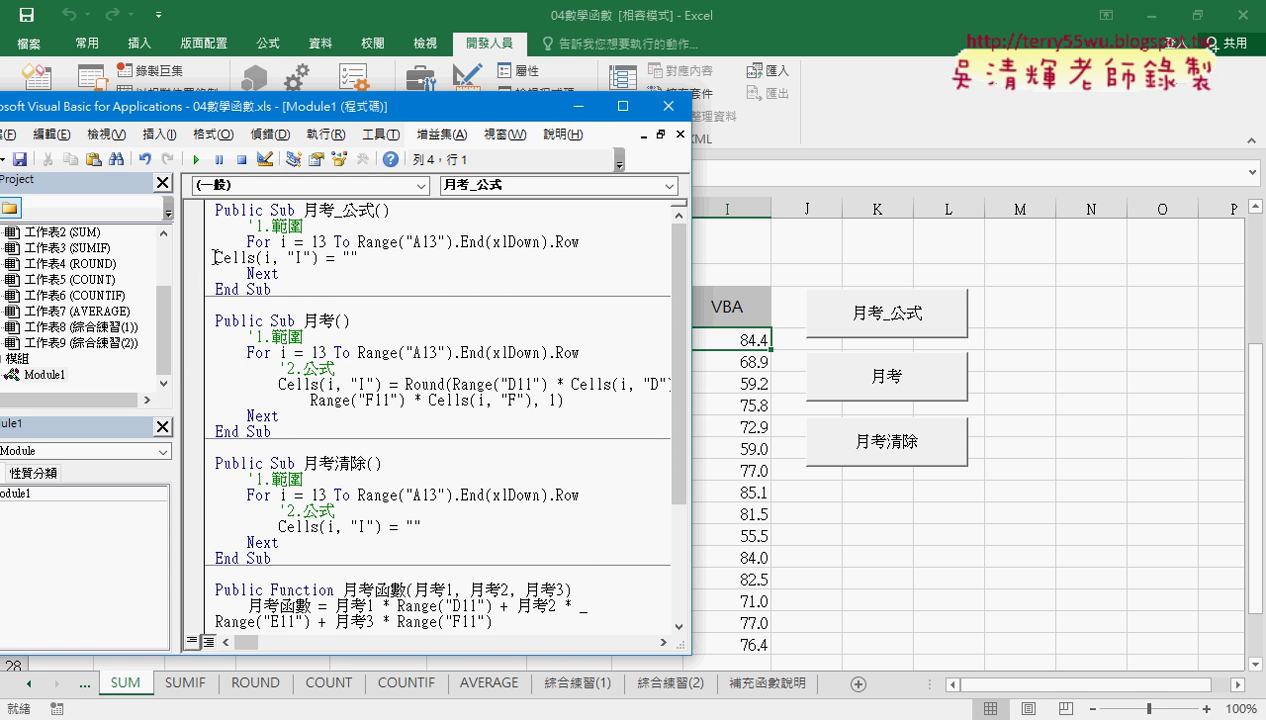
key(Tab)
key(Tab)
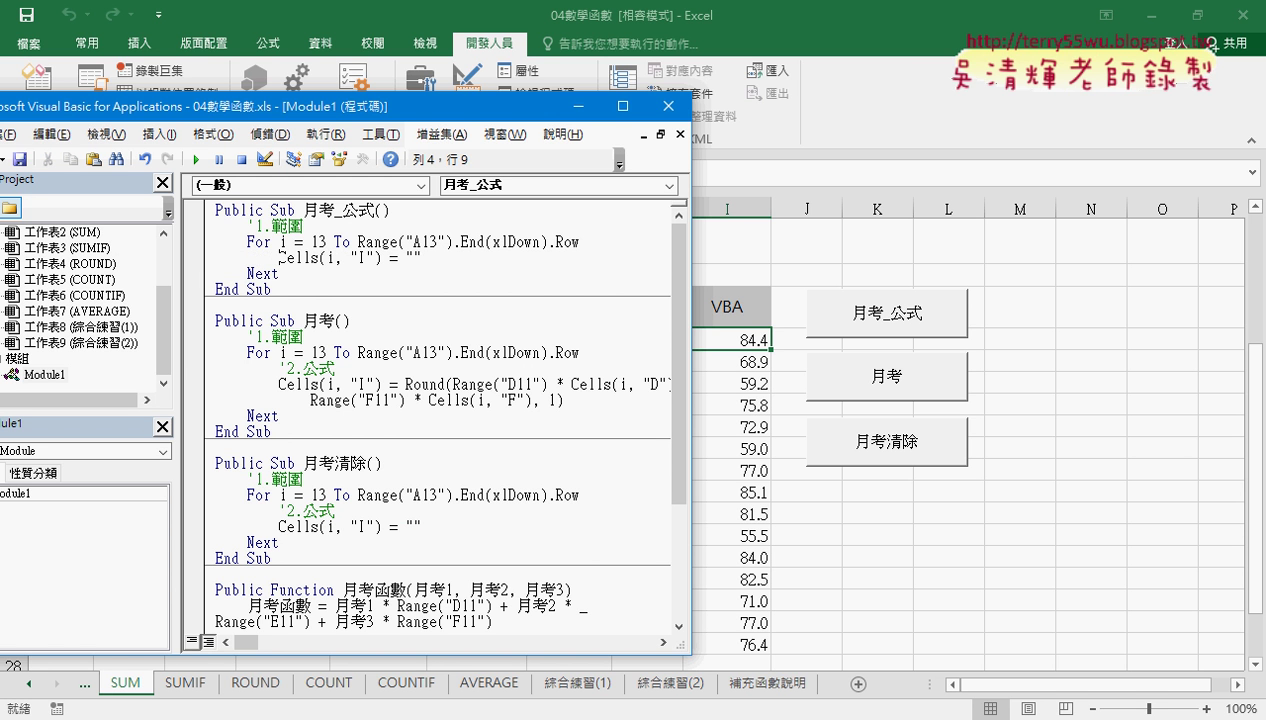
double_click(328, 258)
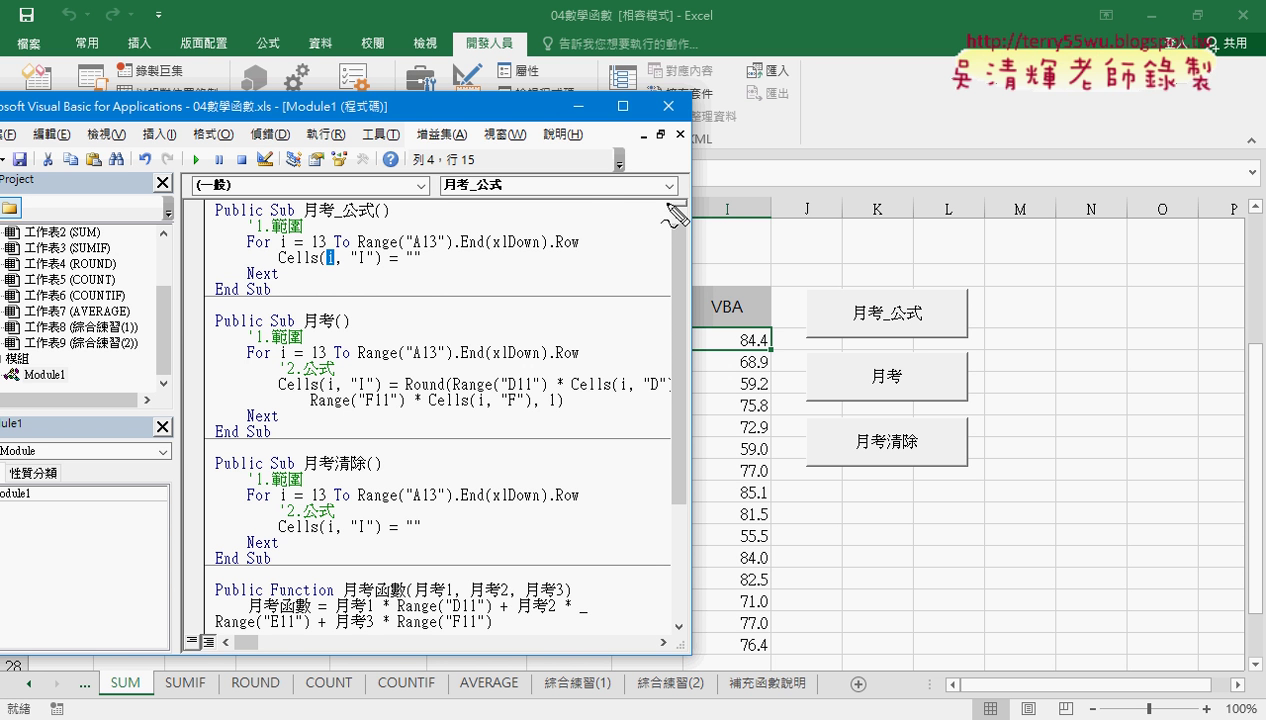
Pen-annotate column I, start row 13, the xlDown end and the empty string, then clear.
mouse_move(736, 200)
mouse_down()
mouse_move(744, 222)
mouse_move(742, 204)
mouse_up()
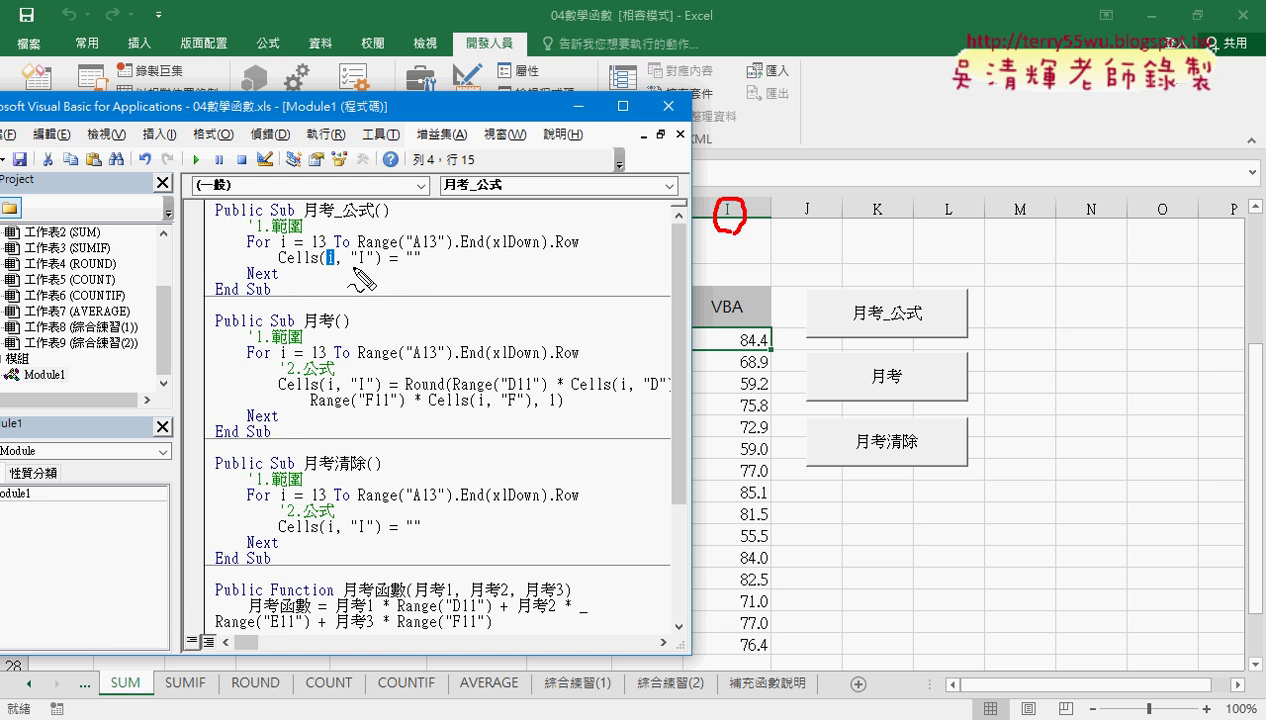
drag(352, 267, 374, 265)
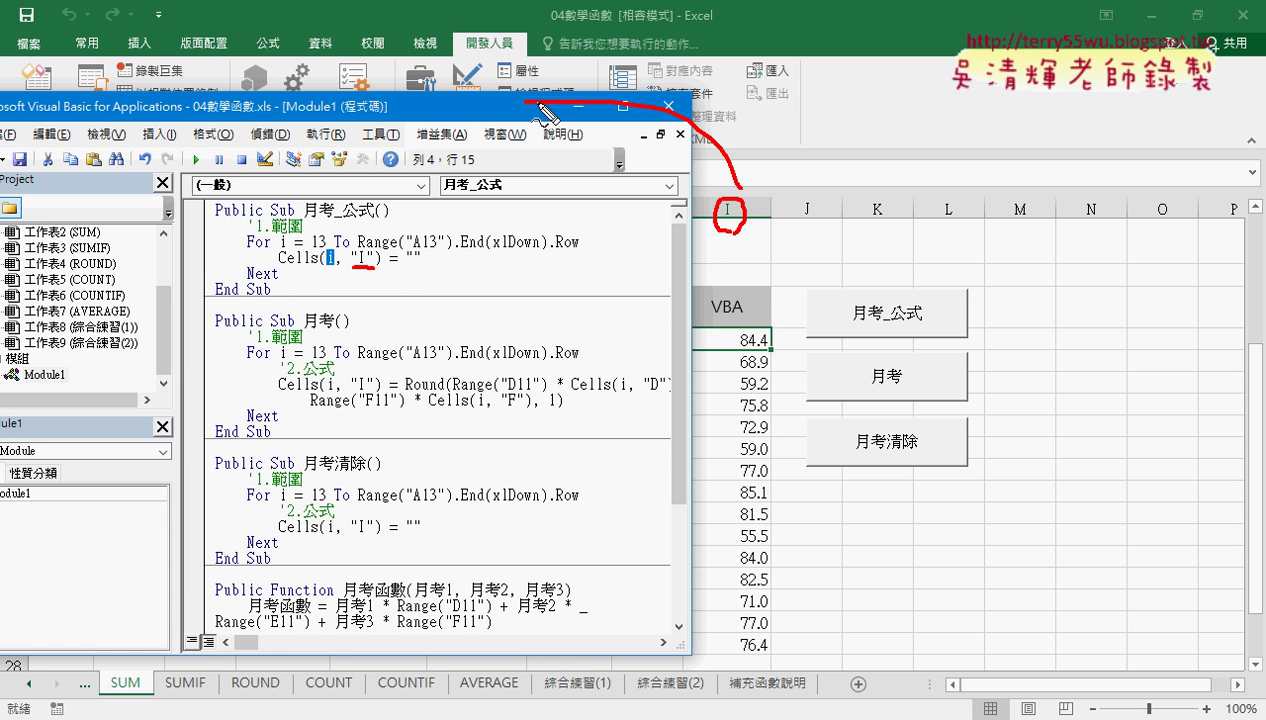
drag(741, 188, 382, 257)
mouse_move(738, 332)
mouse_down()
mouse_move(730, 440)
mouse_move(751, 424)
mouse_up()
drag(312, 246, 325, 245)
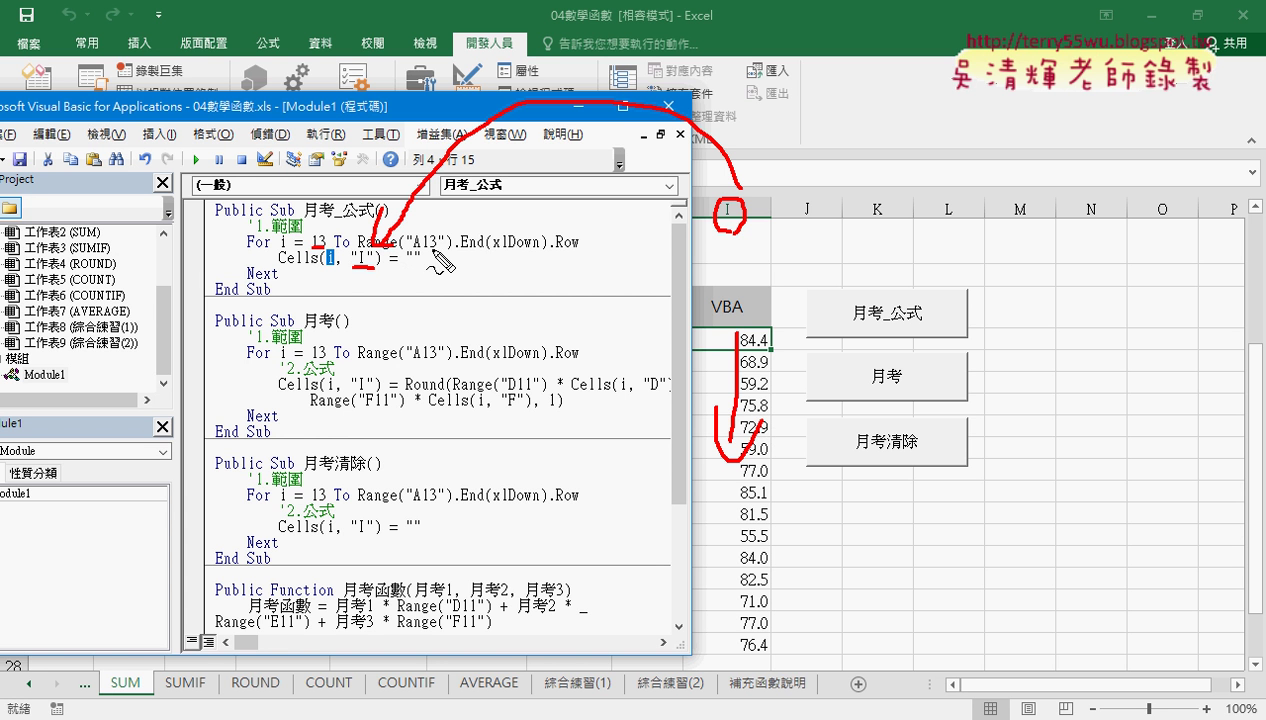
drag(432, 251, 512, 251)
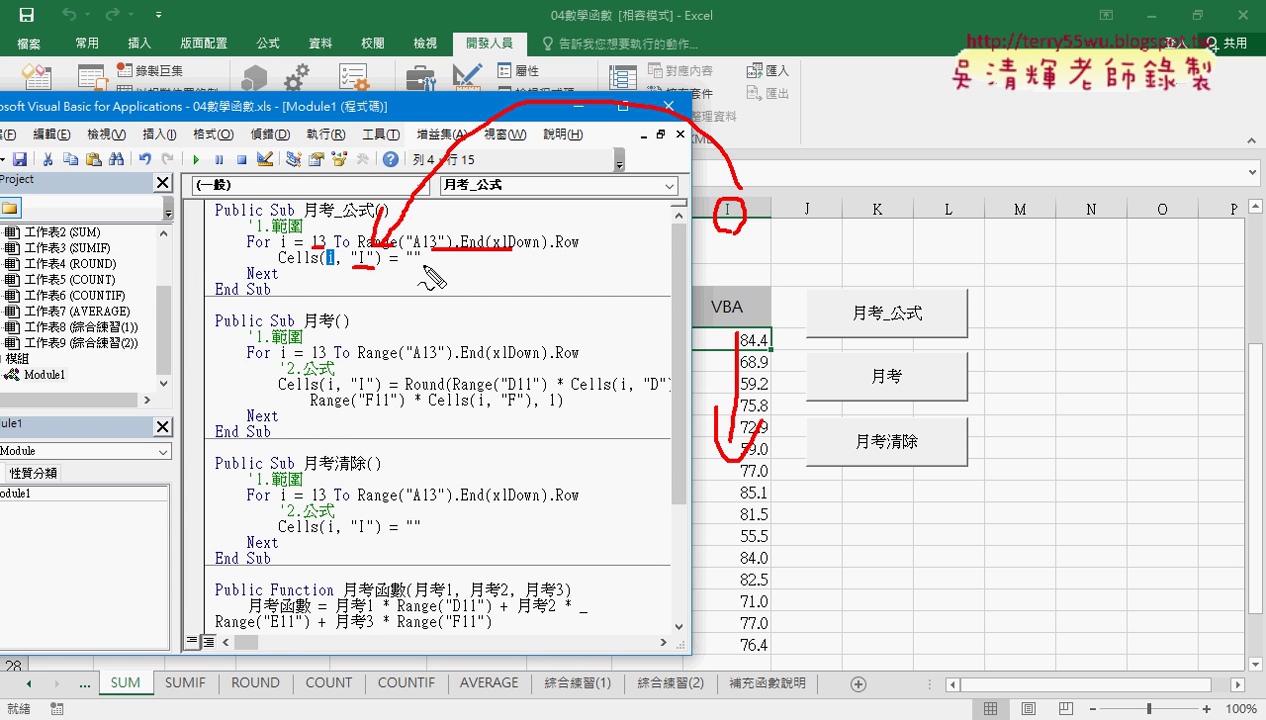
drag(405, 258, 418, 264)
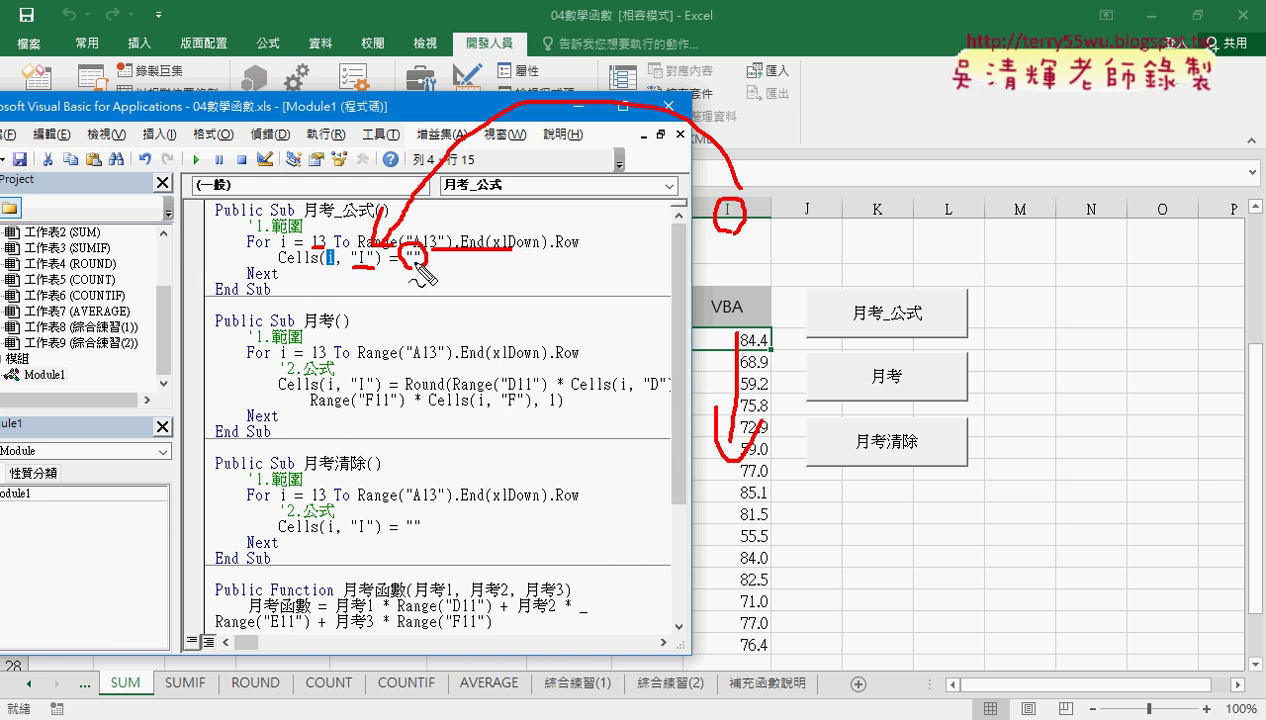
key(Escape)
Run 月考_公式 to blank the VBA column, then place the cursor between the empty quotes.
click(420, 258)
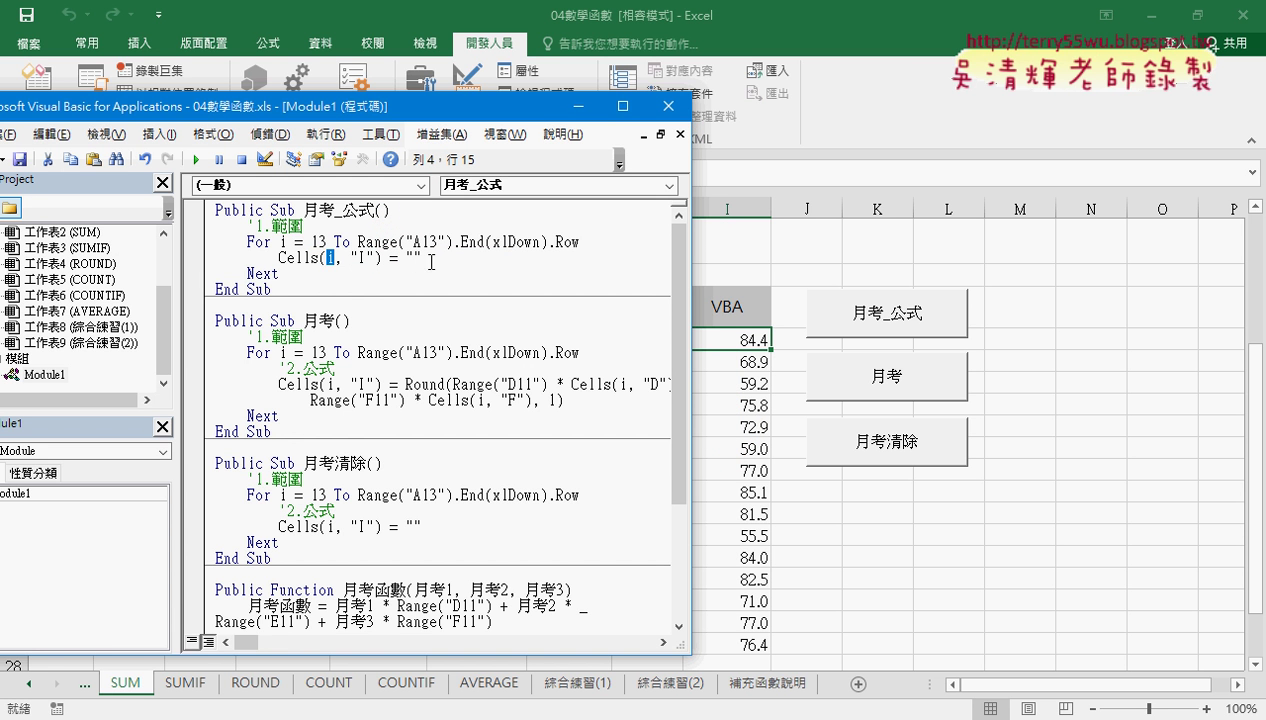
click(194, 160)
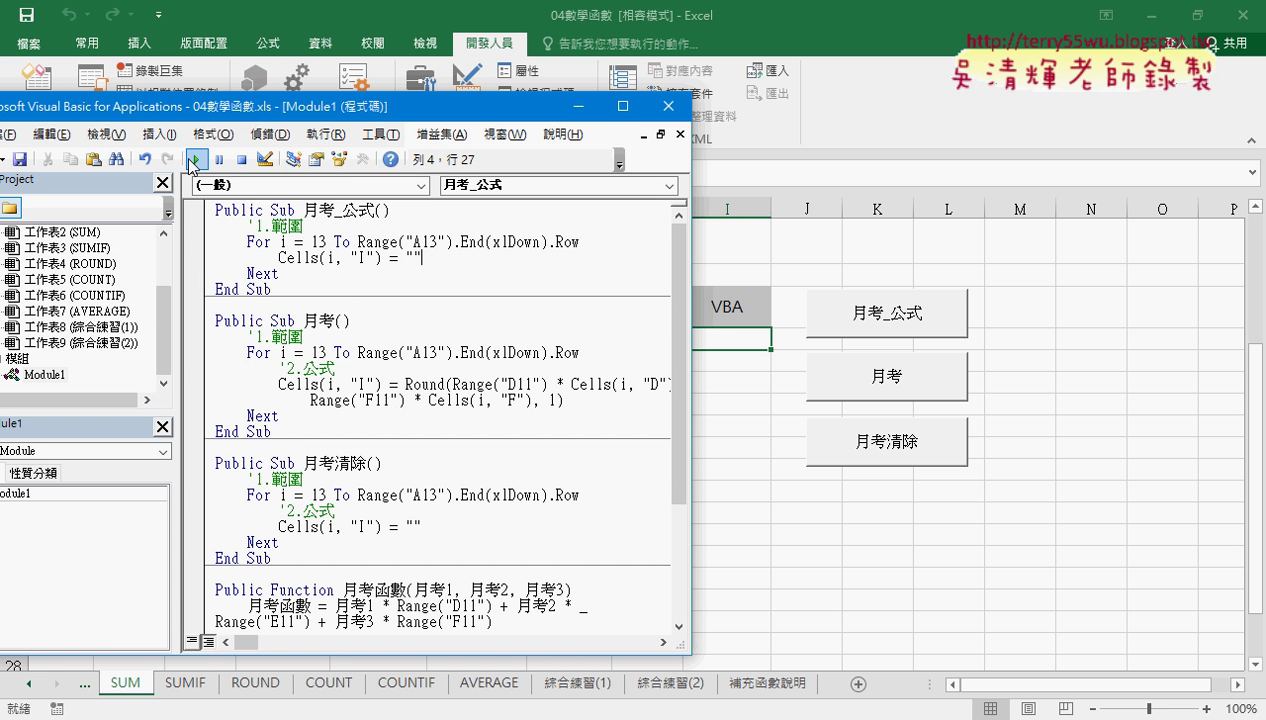
click(414, 258)
Compare the SUMPRODUCT formulas in H13 and H14, inspecting the relative row references.
click(838, 267)
click(660, 339)
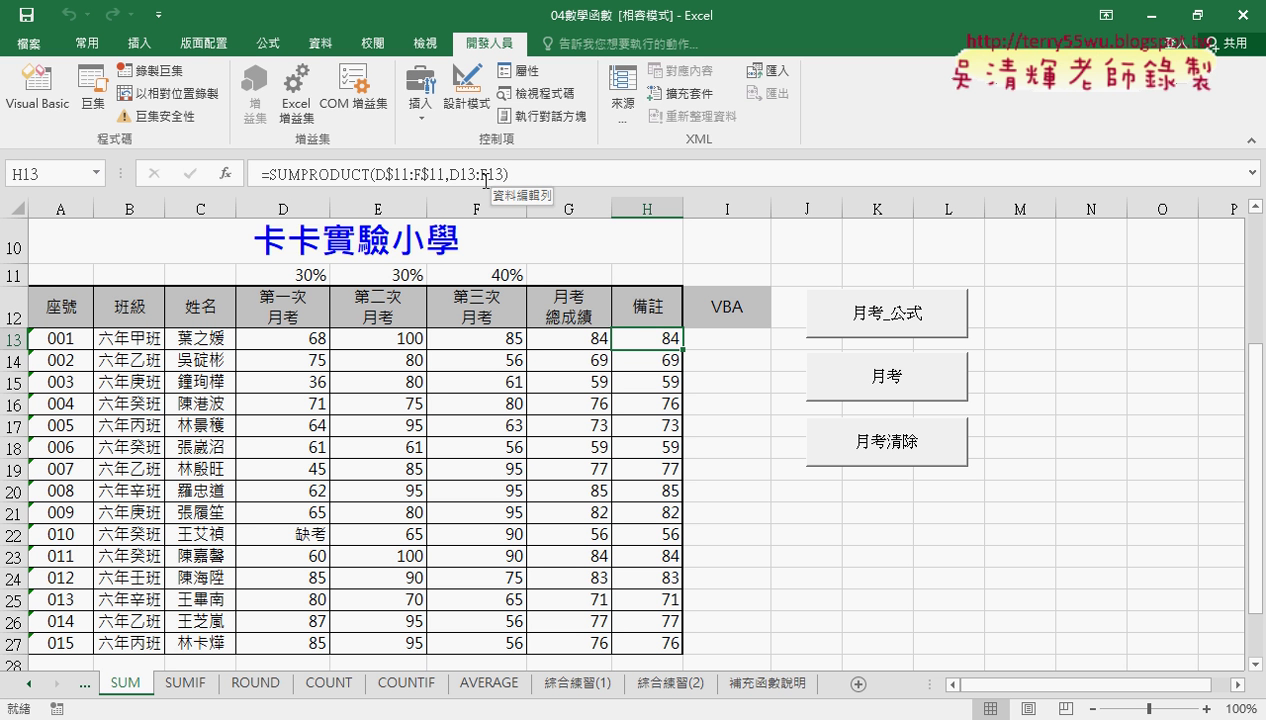
click(665, 360)
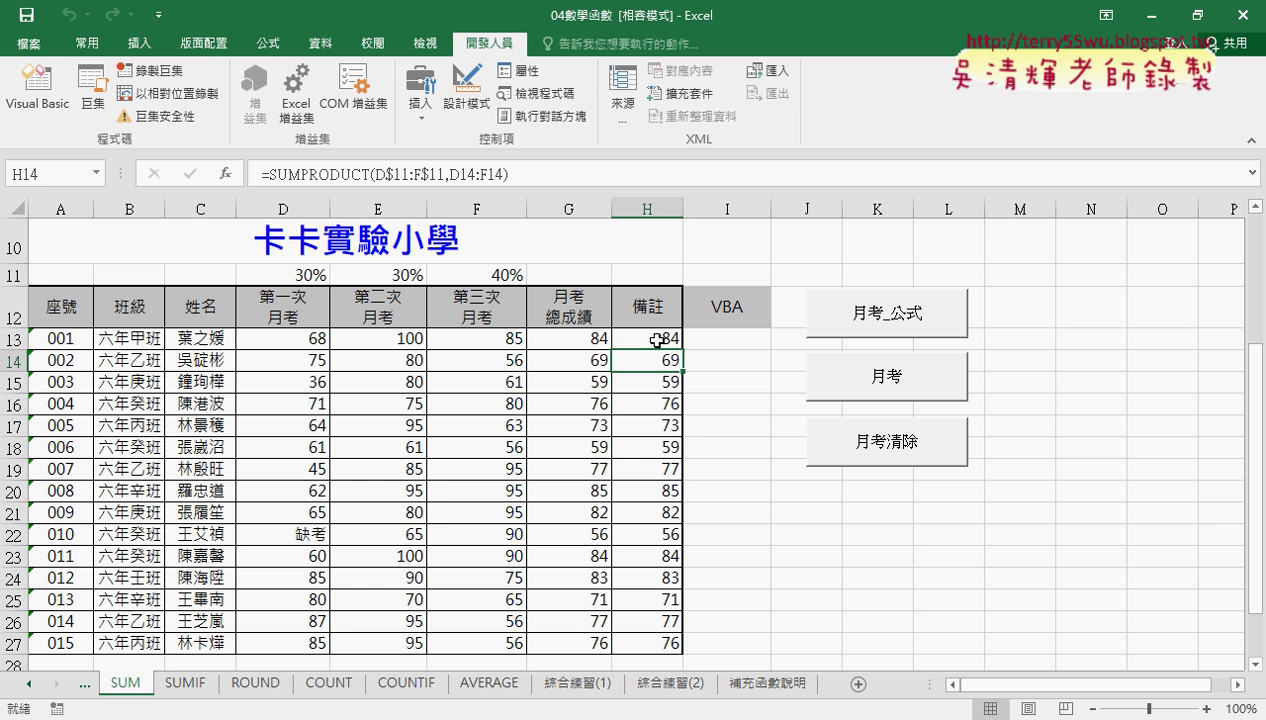
click(656, 340)
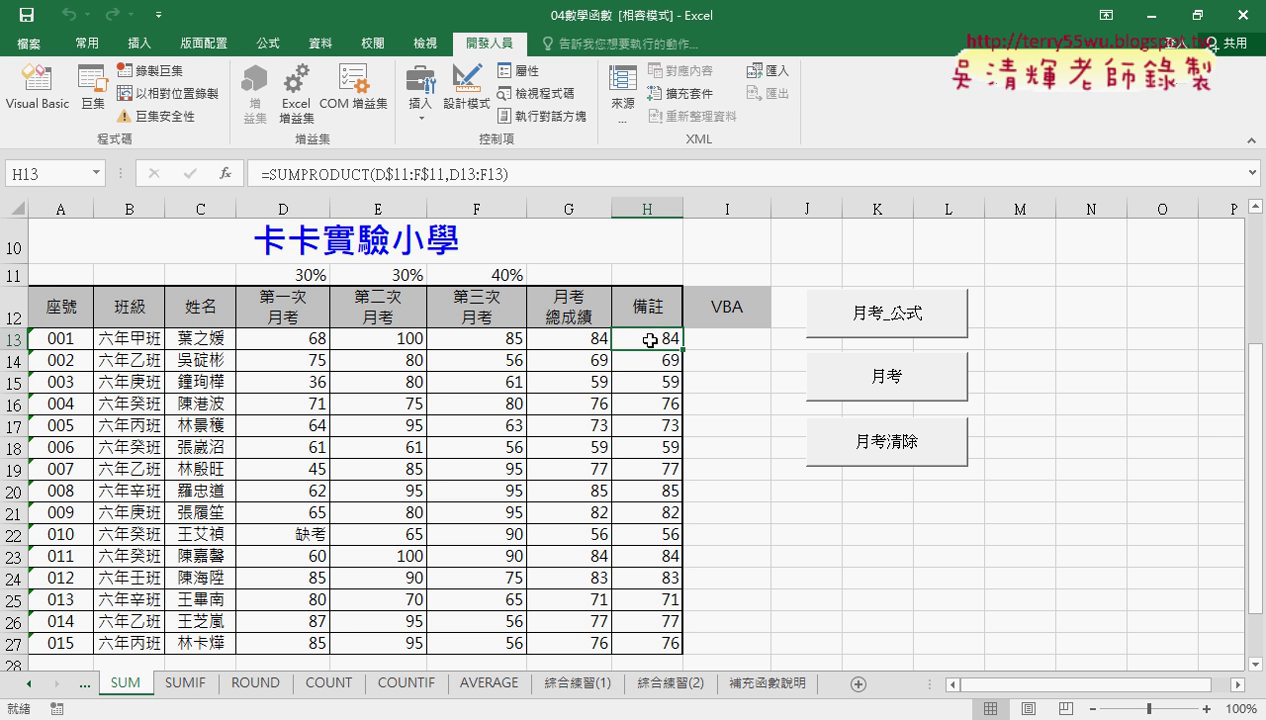
click(652, 359)
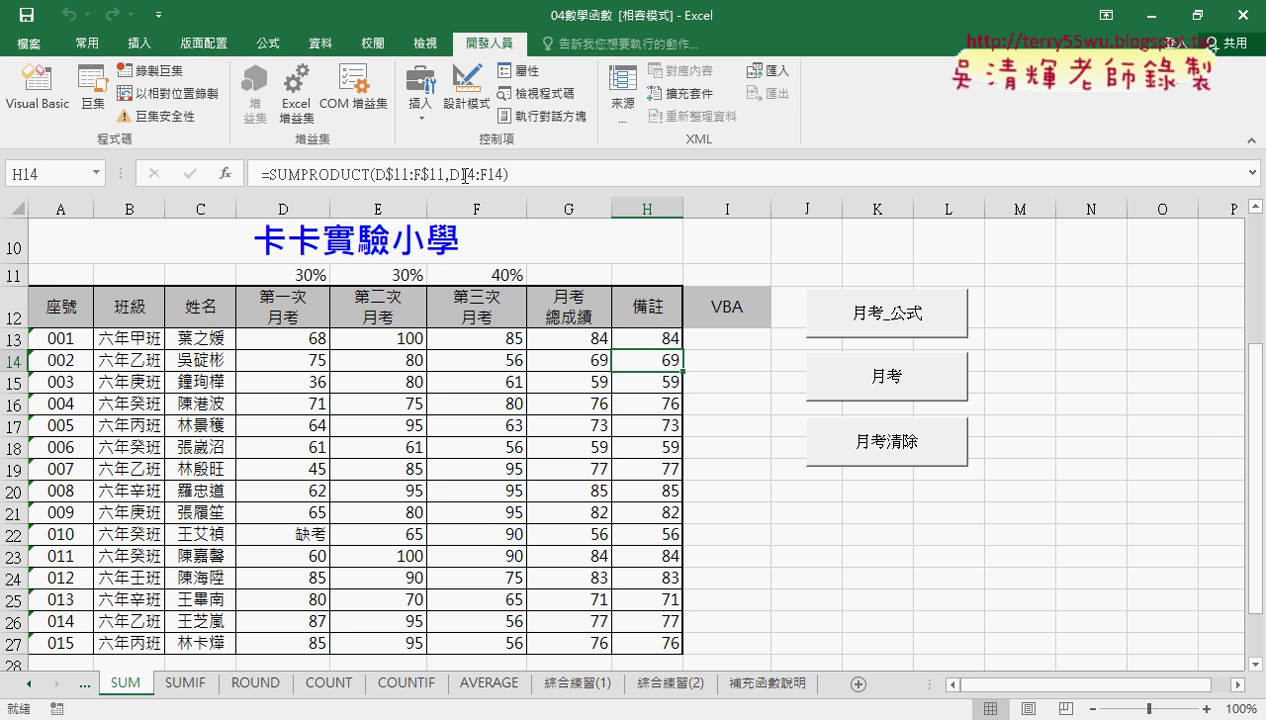
click(650, 339)
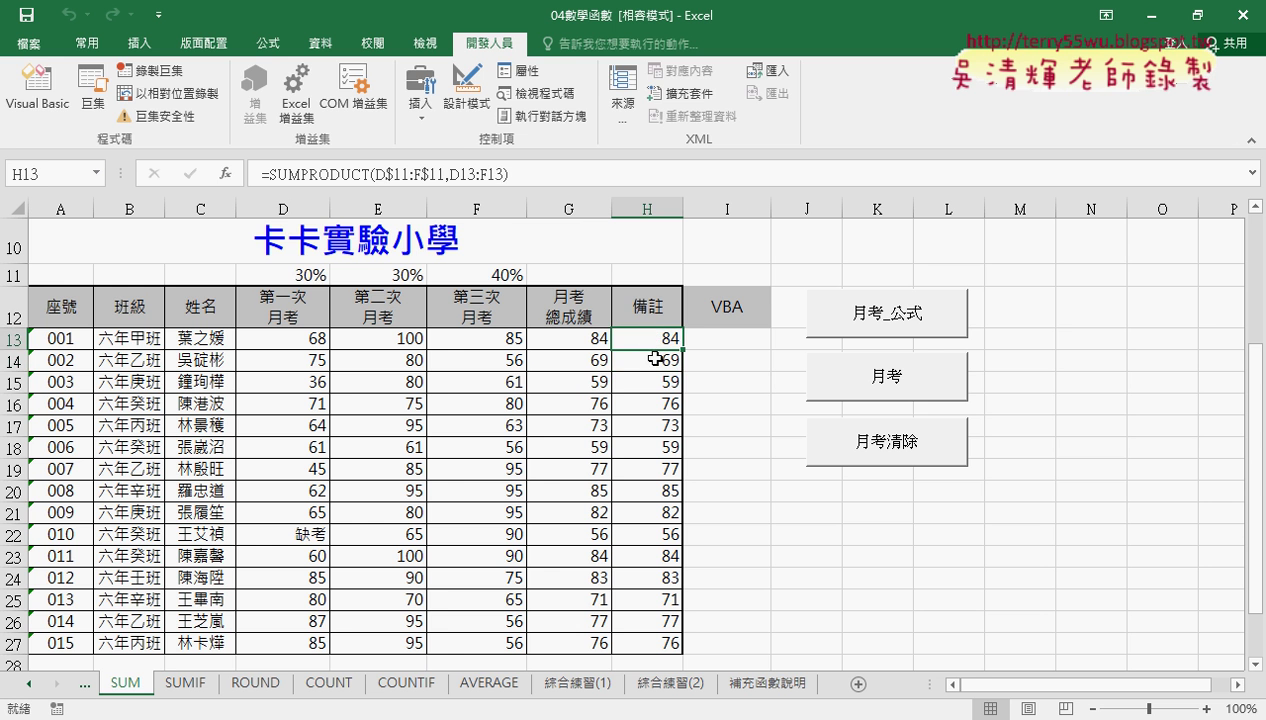
click(655, 359)
click(464, 178)
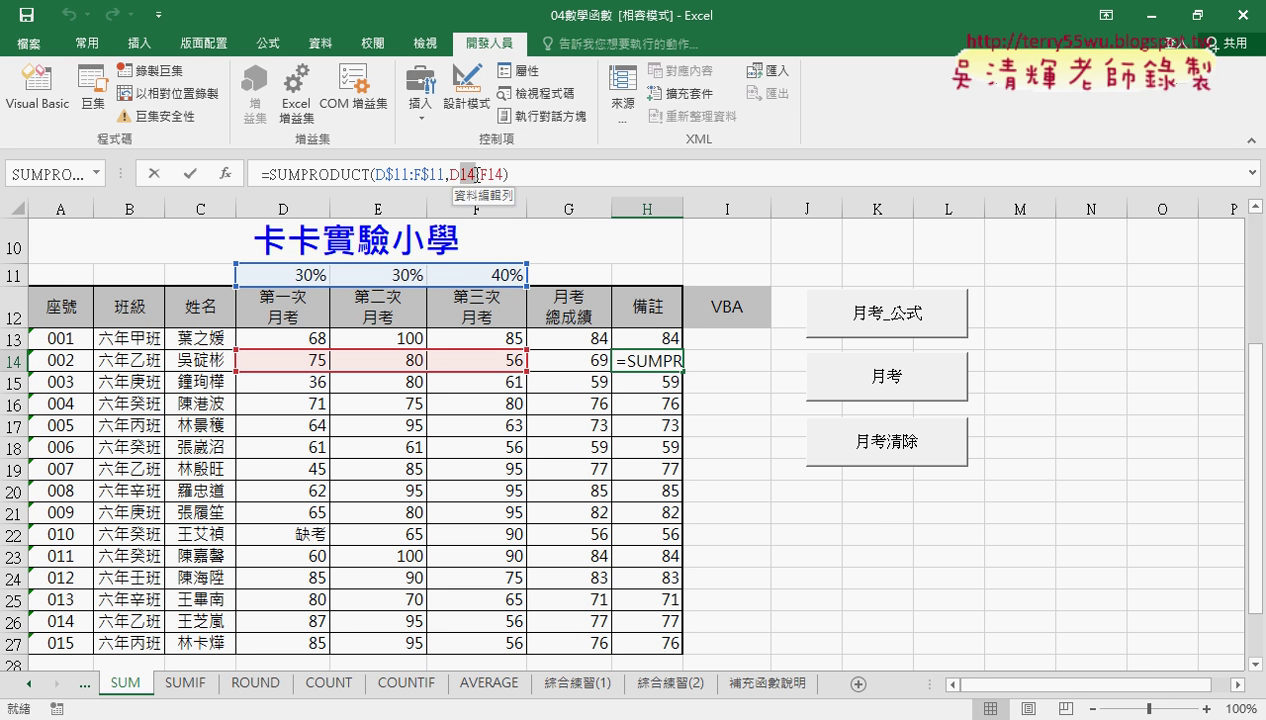
double_click(493, 175)
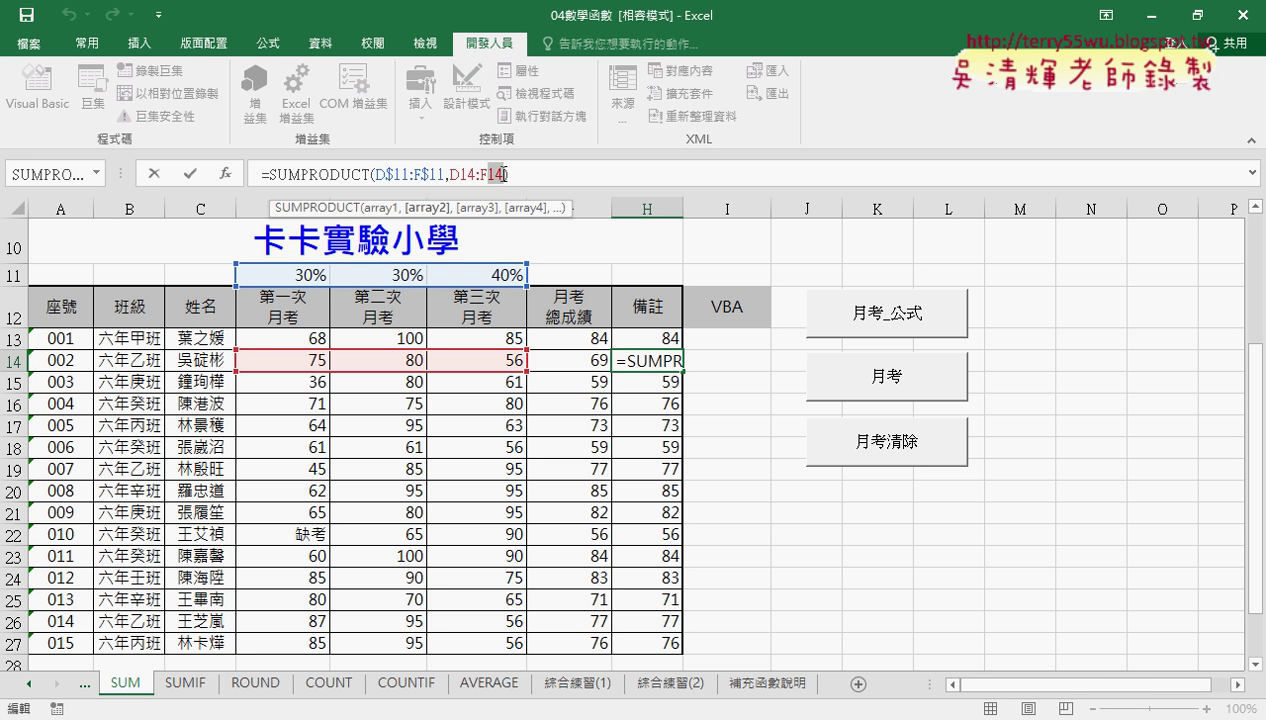
click(153, 173)
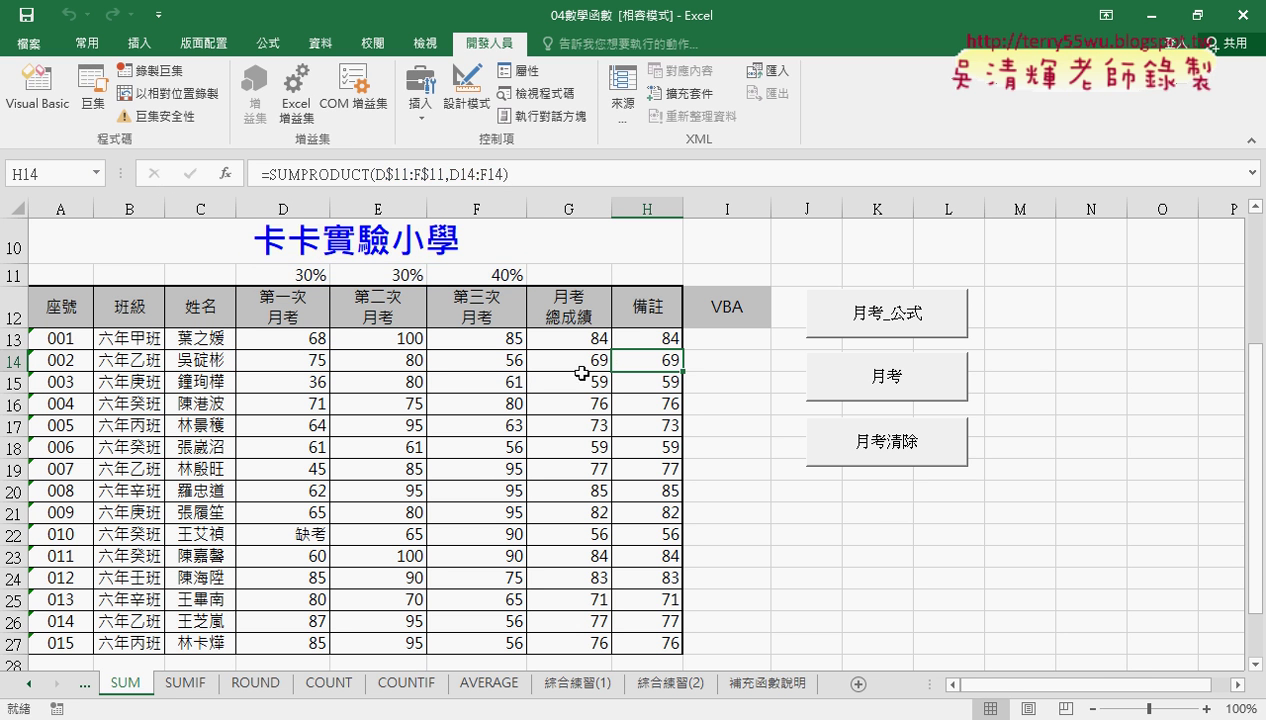
Copy H13's formula =SUMPRODUCT(D$11:F$11,D13:F13) from the formula bar and return to the VBA editor.
click(641, 339)
drag(532, 175, 364, 175)
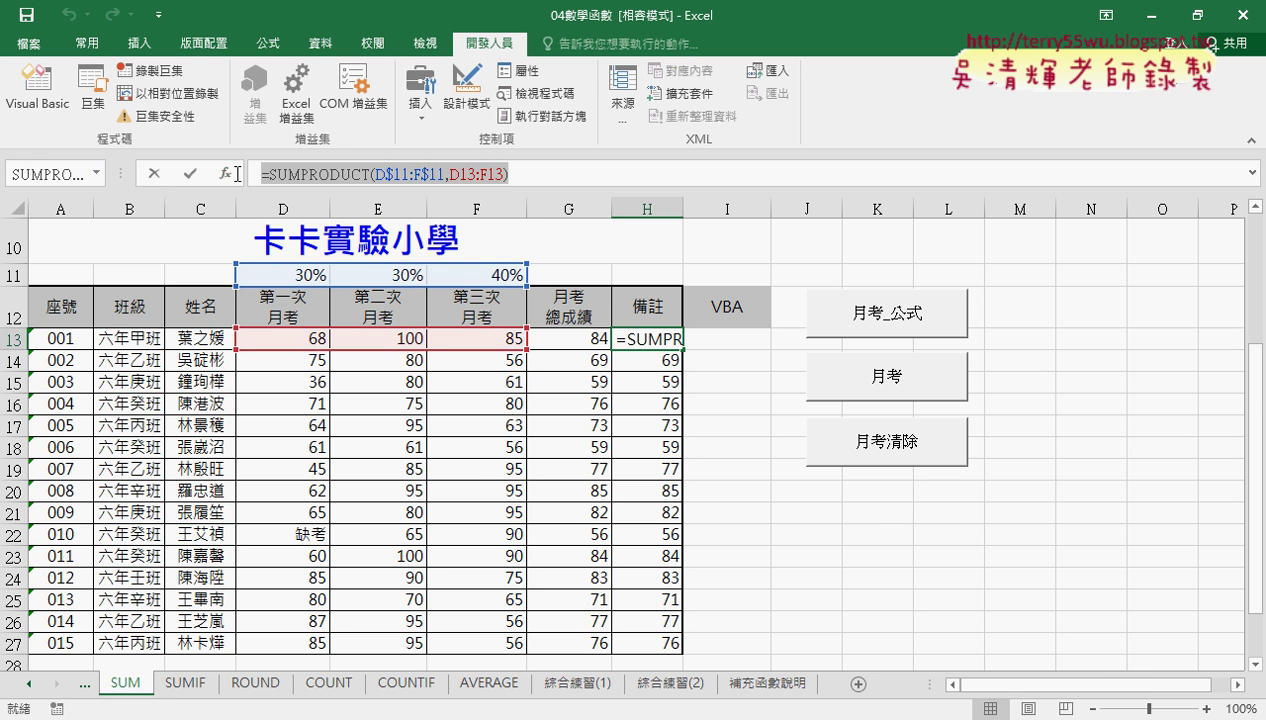
right_click(356, 176)
click(395, 214)
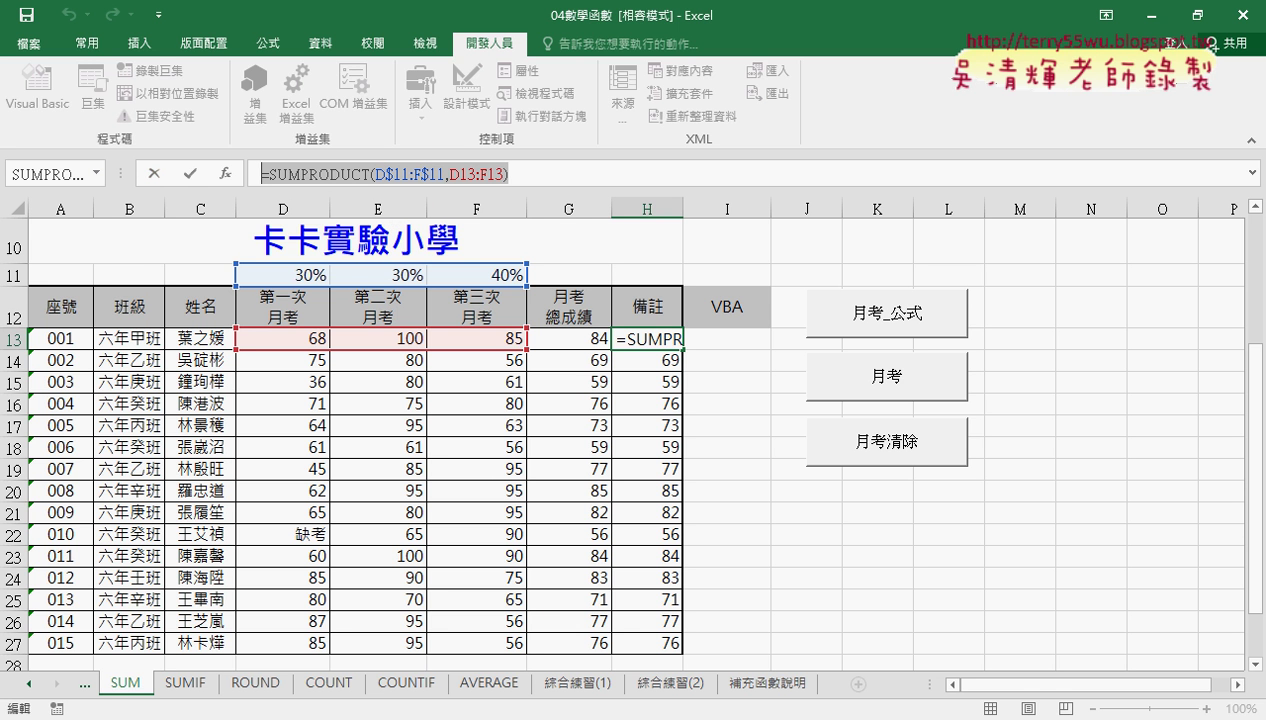
click(370, 714)
mouse_move(512, 607)
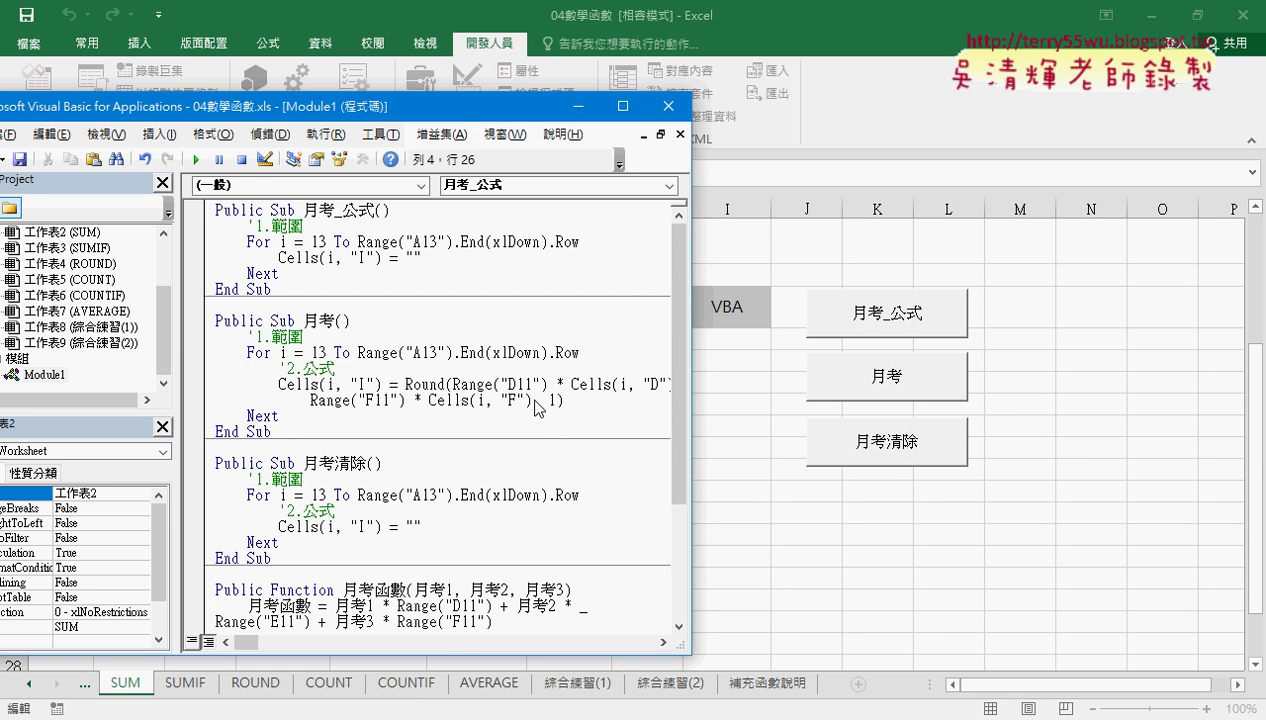
click(322, 632)
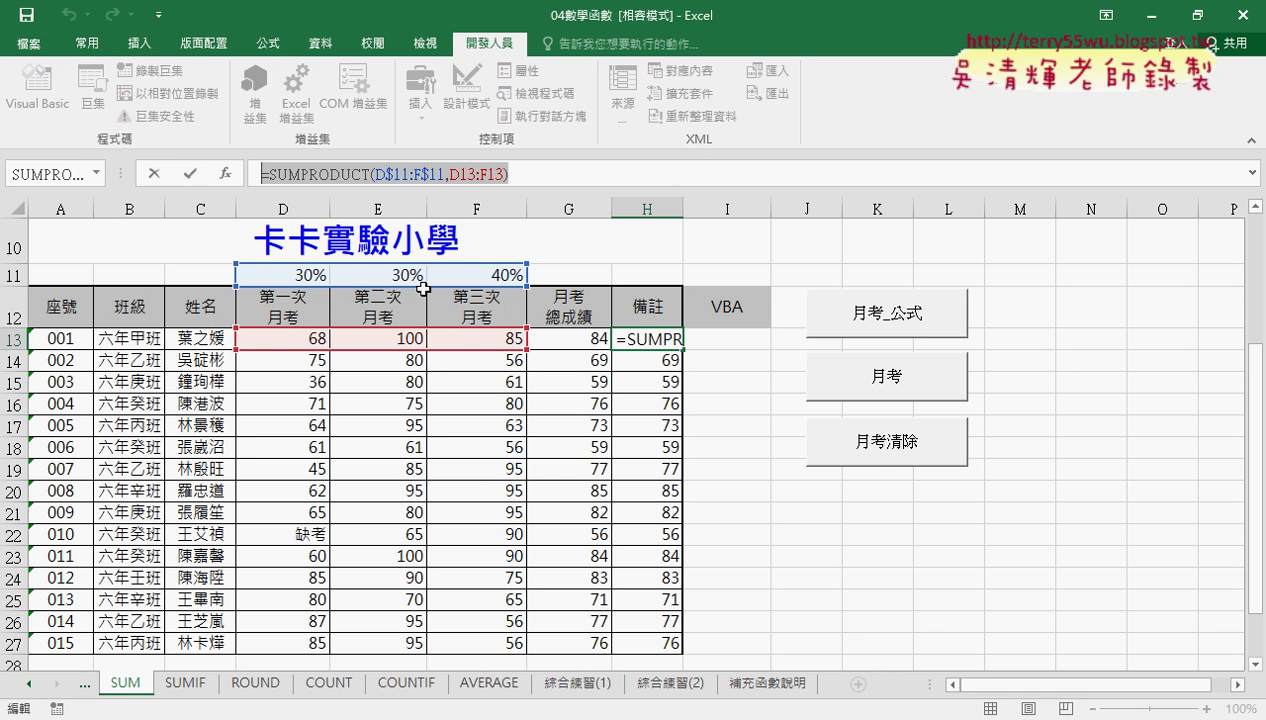
click(155, 174)
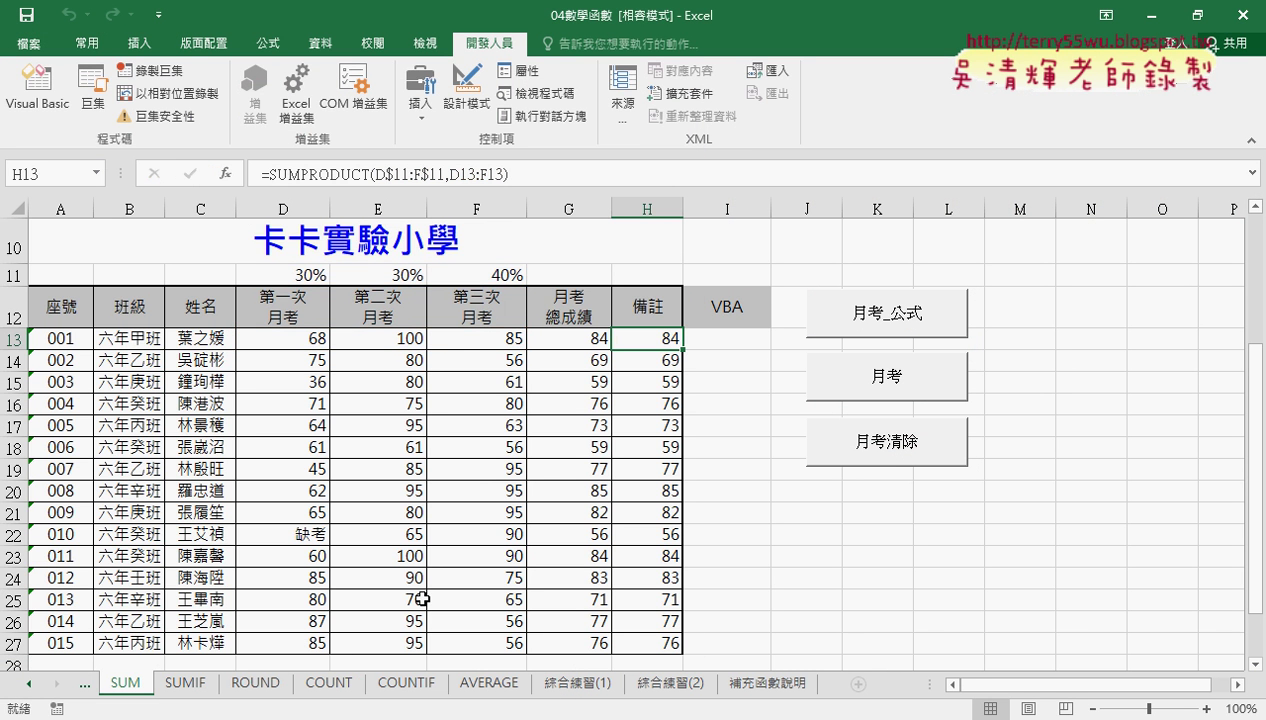
click(428, 693)
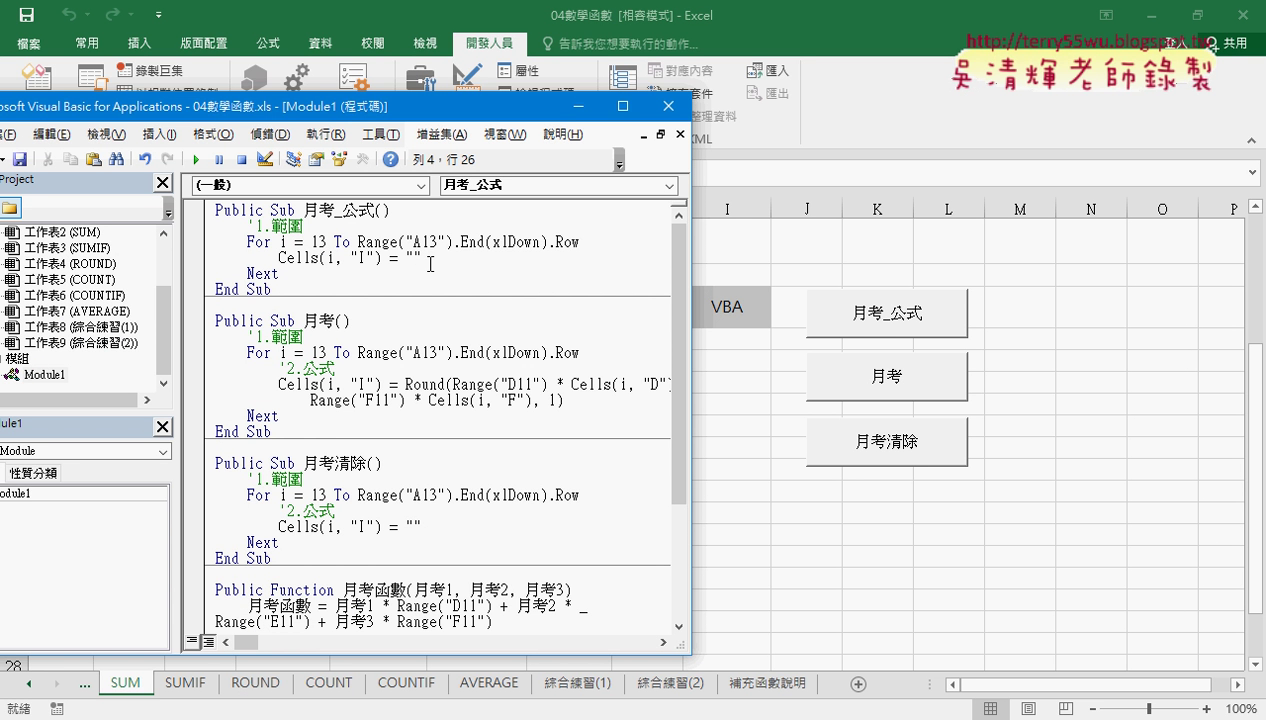
Paste =SUMPRODUCT(D$11:F$11,D13:F13) between the quotes, keeping its leading equals sign.
key(ctrl+v)
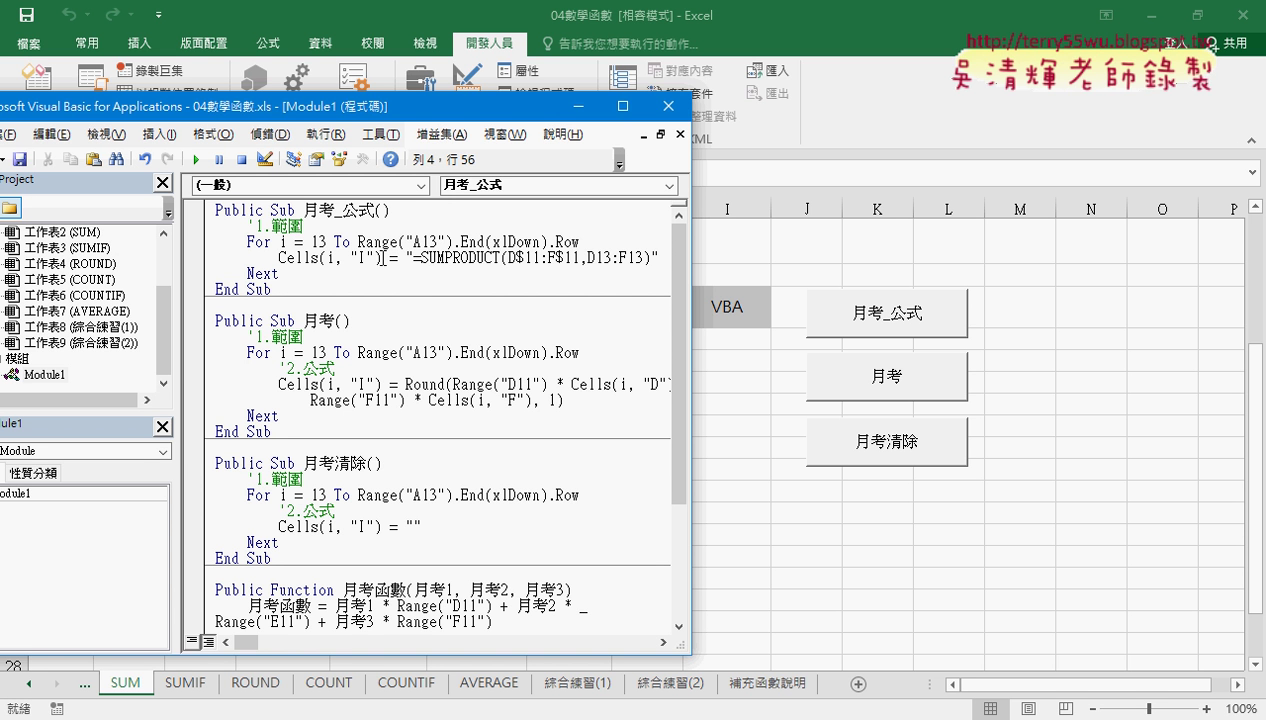
drag(413, 258, 421, 257)
key(Delete)
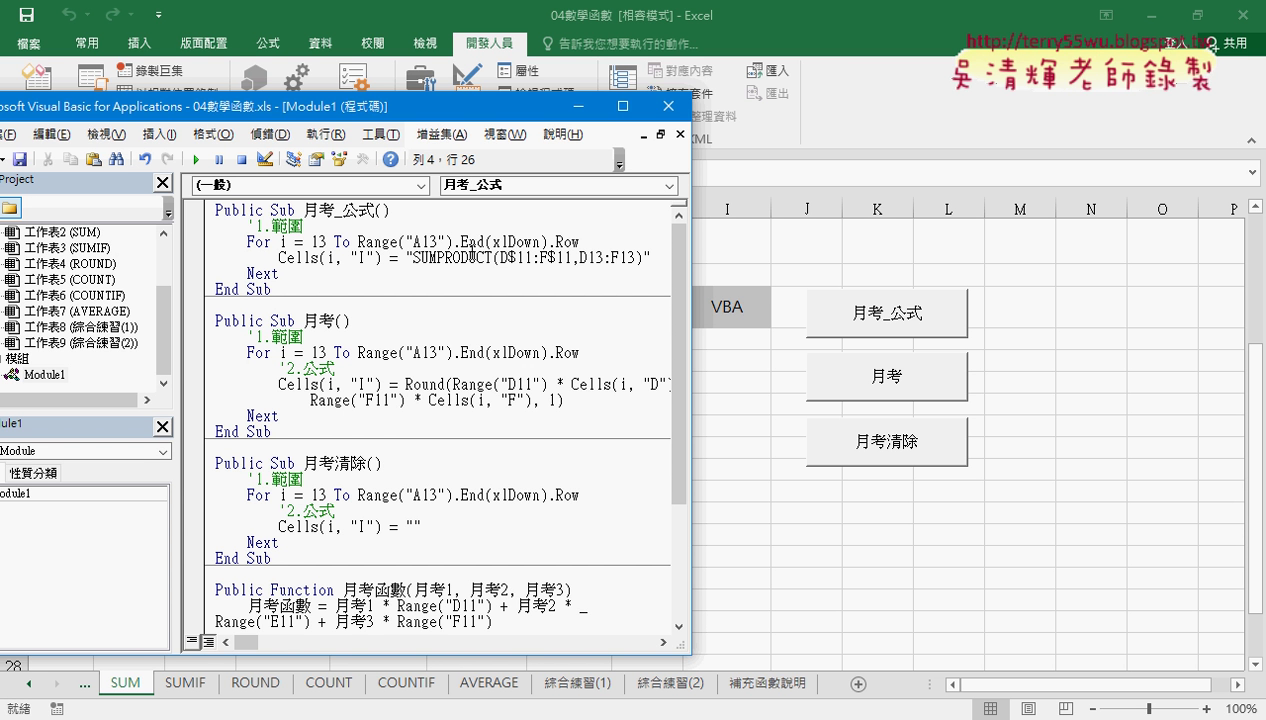
key(ctrl+z)
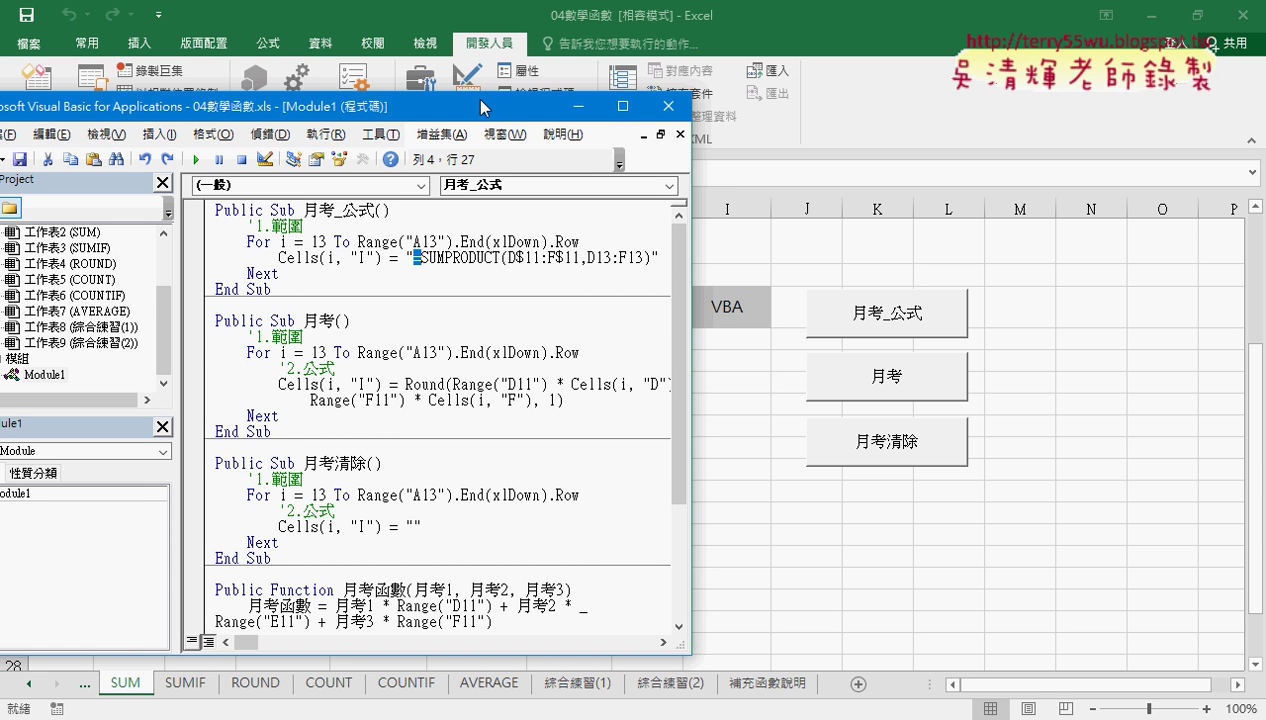
Run 月考_公式 to fill the VBA column with 84.4, then select the 13 in D13.
drag(475, 98, 392, 95)
click(376, 254)
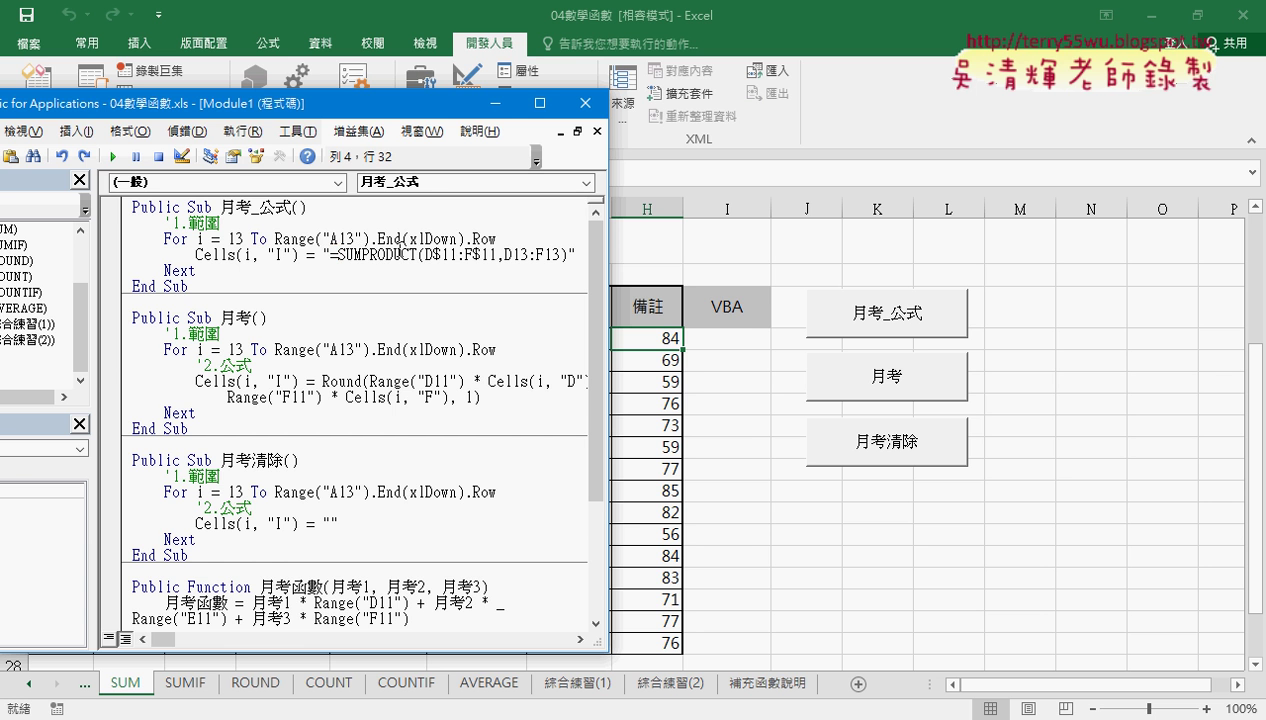
click(113, 157)
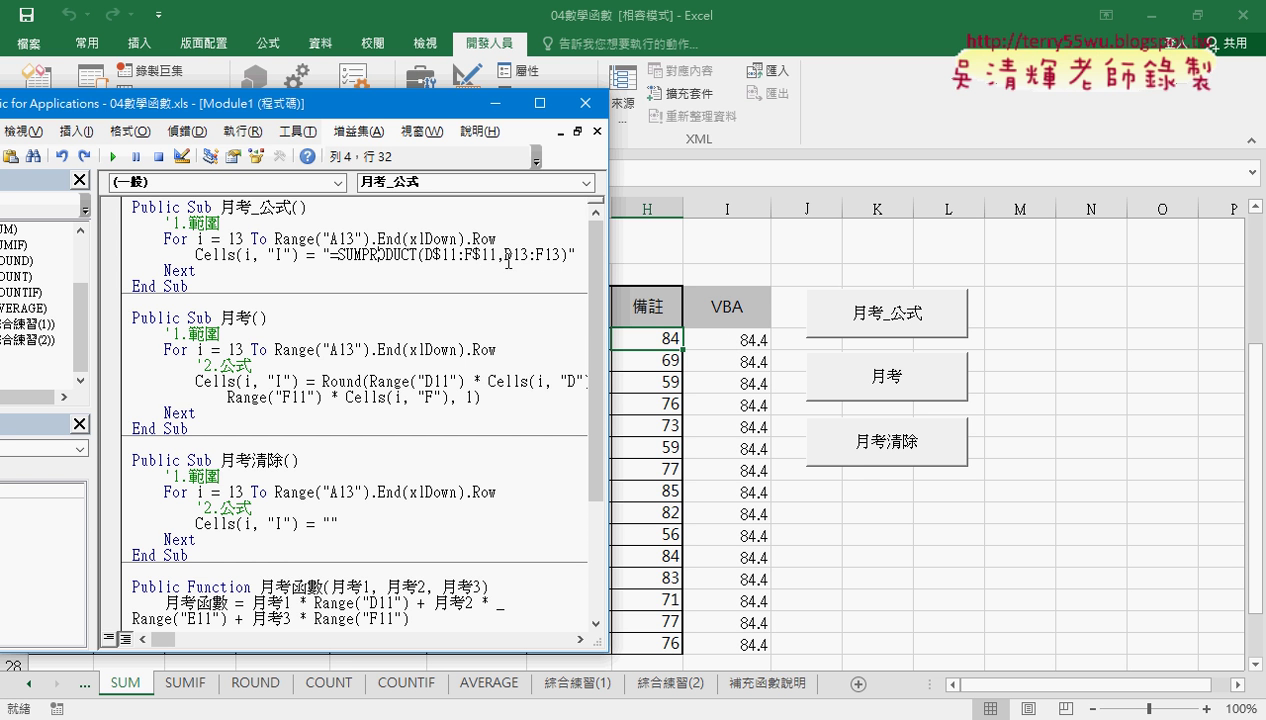
mouse_move(529, 256)
mouse_down()
mouse_move(513, 256)
mouse_move(548, 256)
mouse_move(512, 256)
mouse_up()
Replace D13 in the SUMPRODUCT formula with D" & i & " so it follows the loop row.
text("")
click(514, 256)
text(&&)
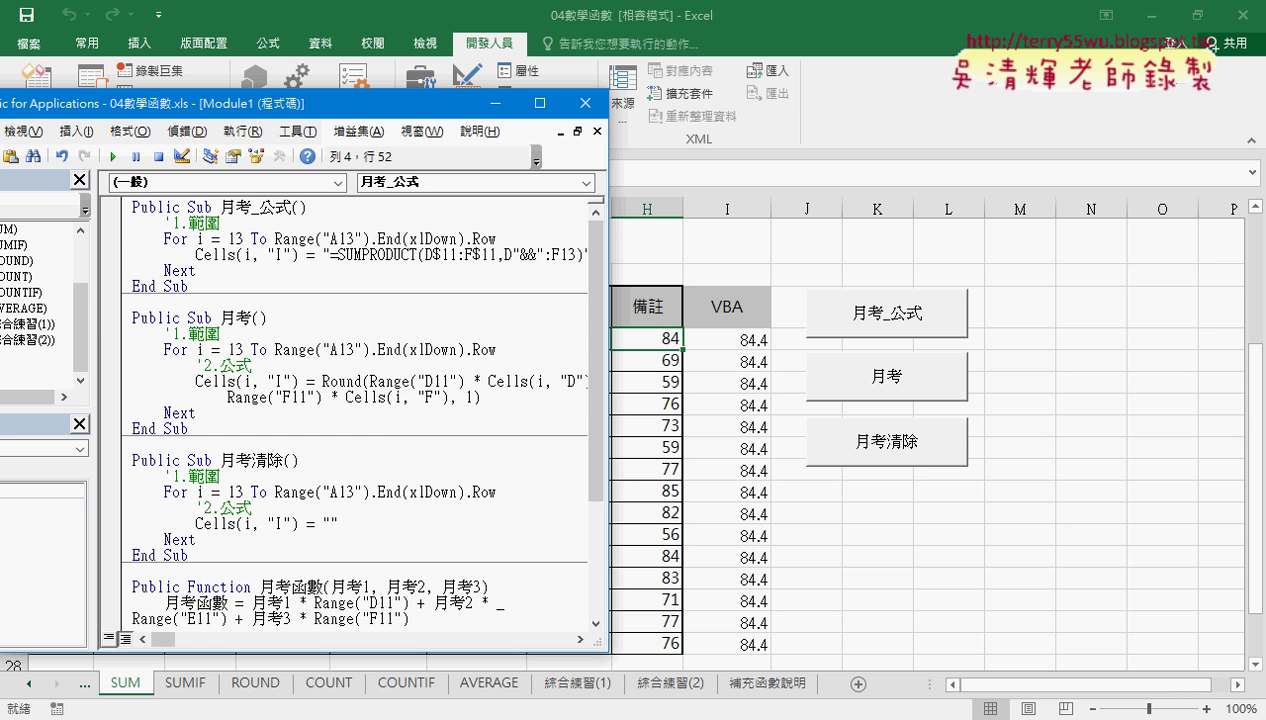
click(521, 255)
text(i)
key(Left)
key(Left)
key(Right)
key(Right)
key(Right)
drag(608, 256, 692, 256)
Copy the " & i & " piece and paste it over the 13 of F13.
drag(512, 256, 582, 256)
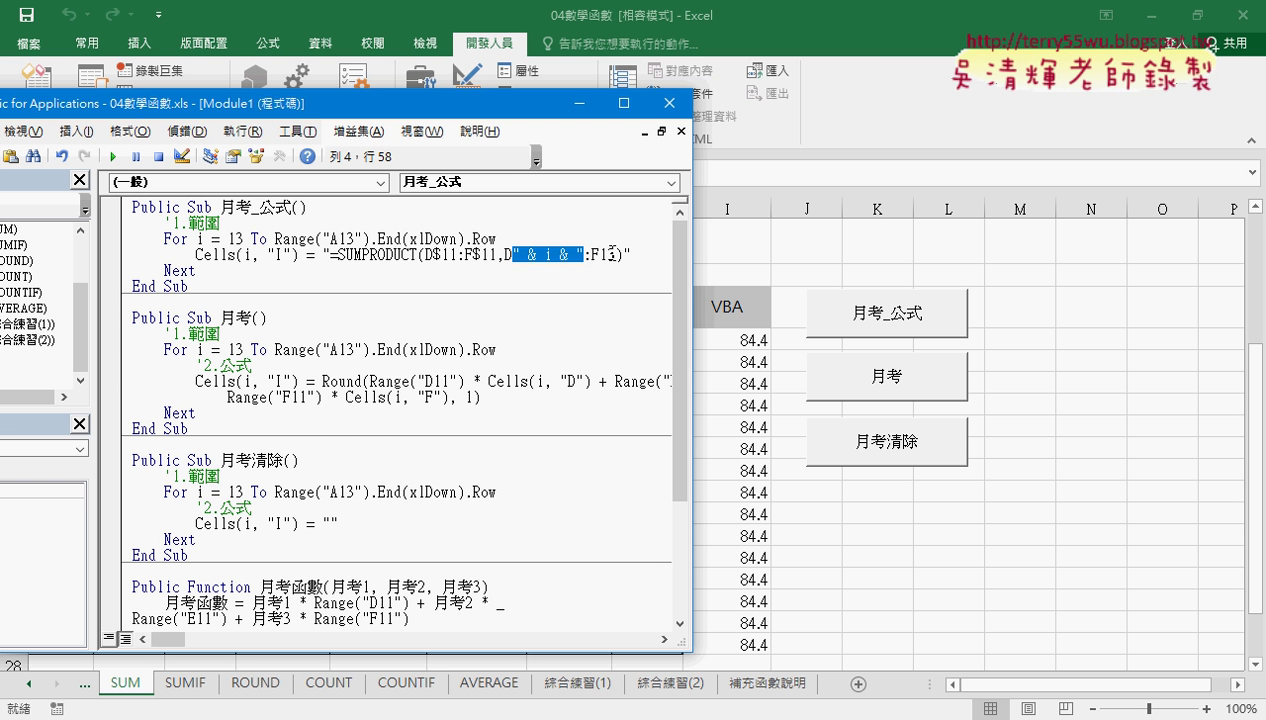
right_click(553, 256)
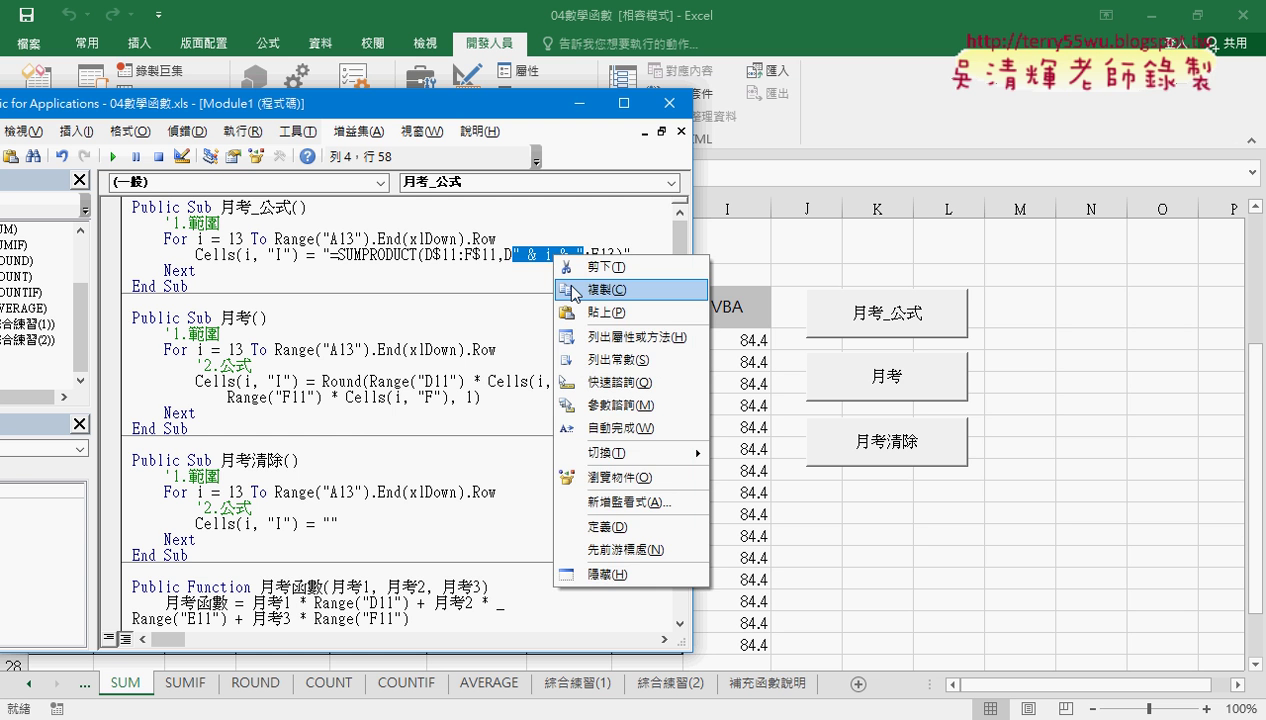
click(575, 290)
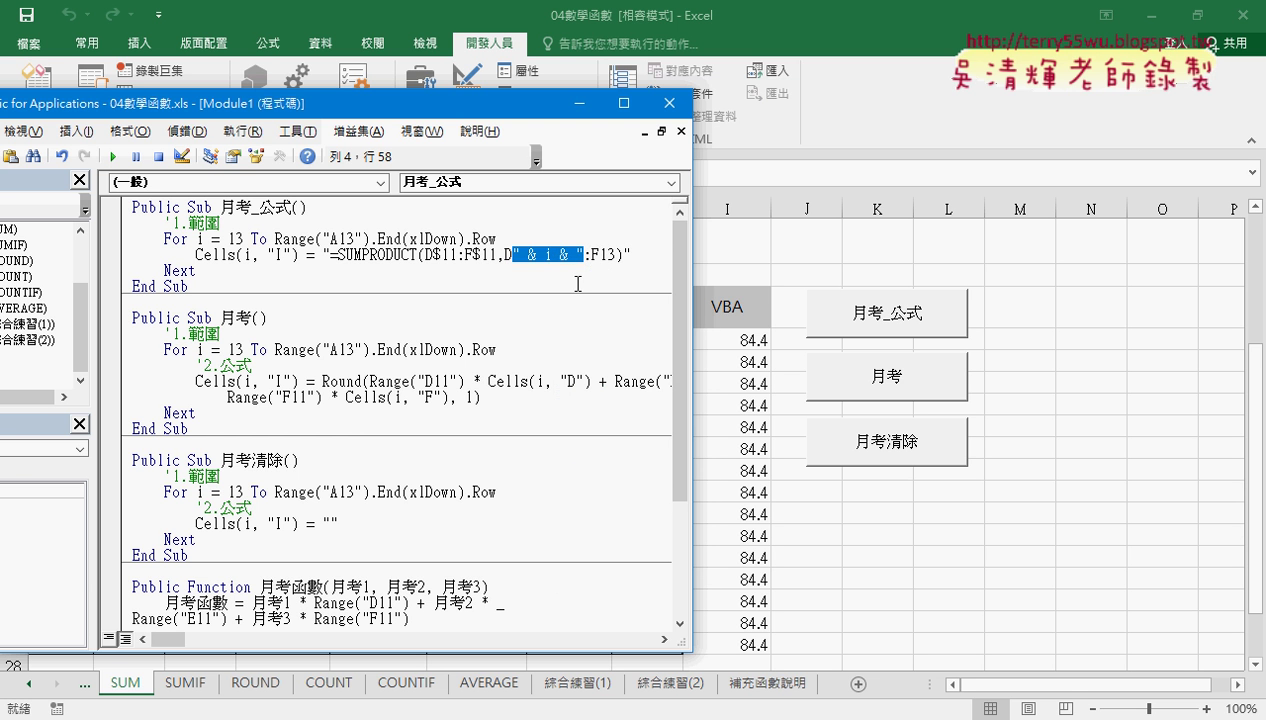
drag(600, 255, 612, 255)
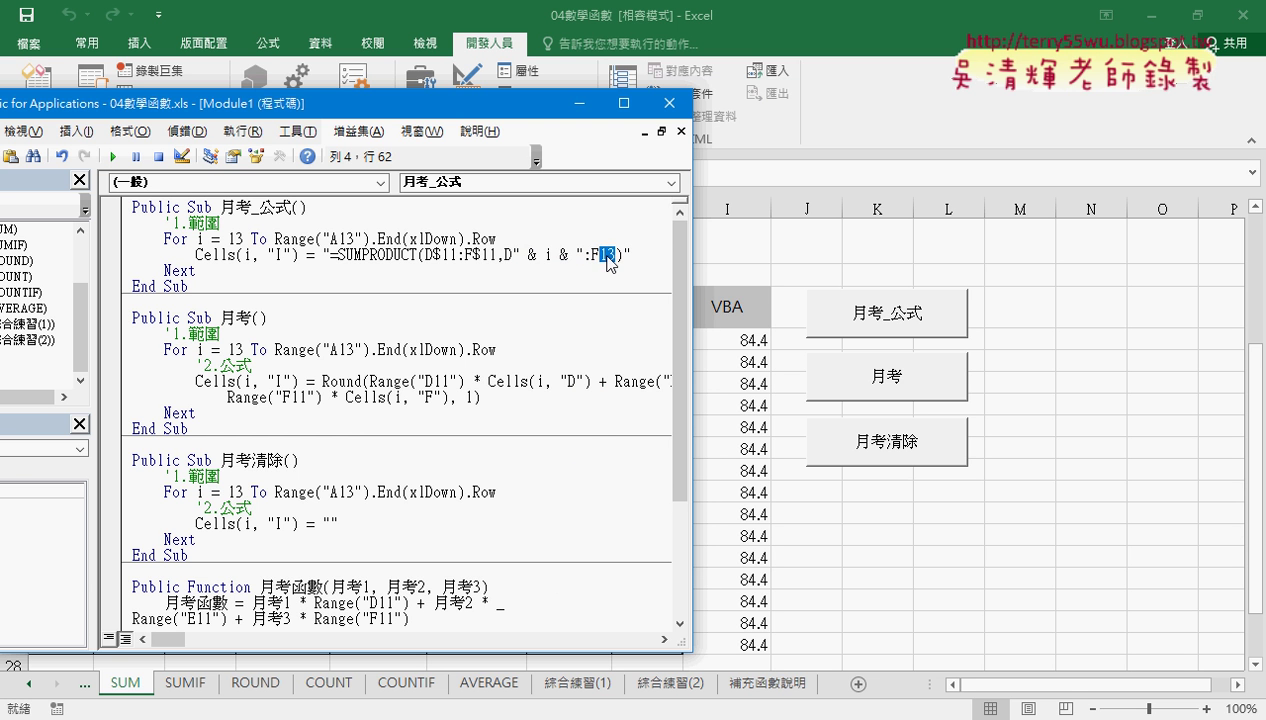
right_click(606, 257)
click(634, 311)
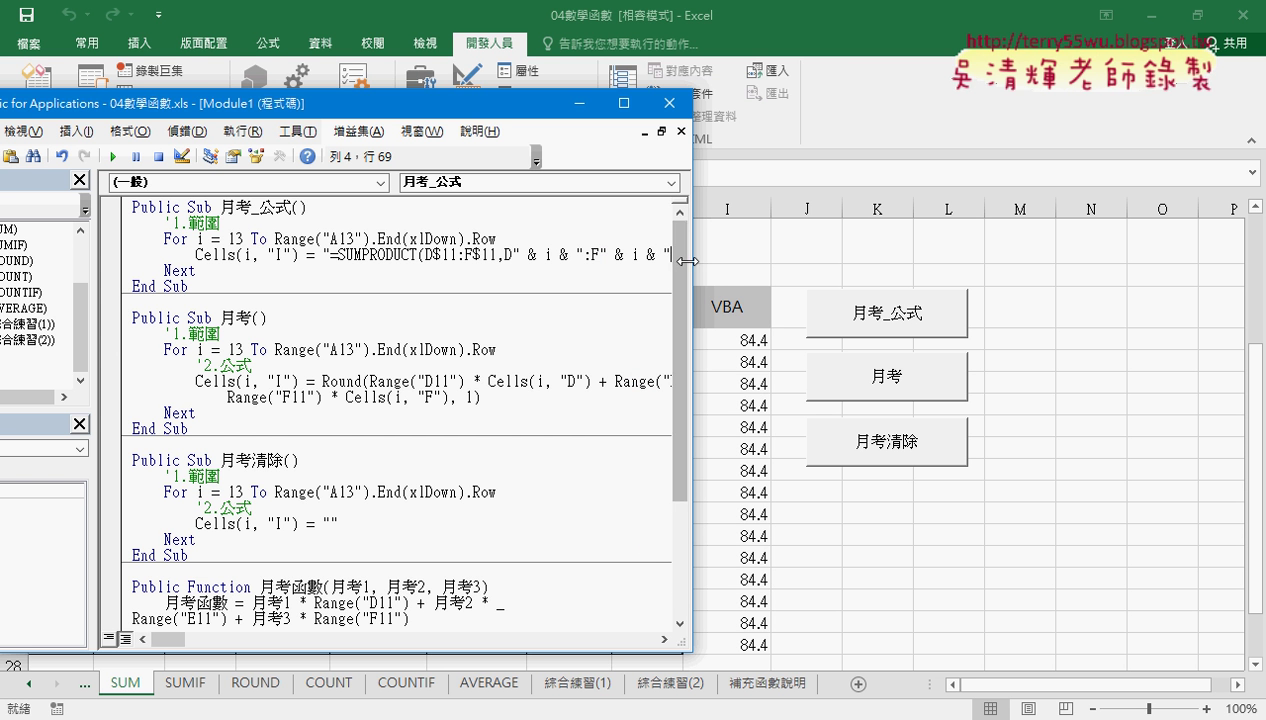
drag(693, 262, 715, 262)
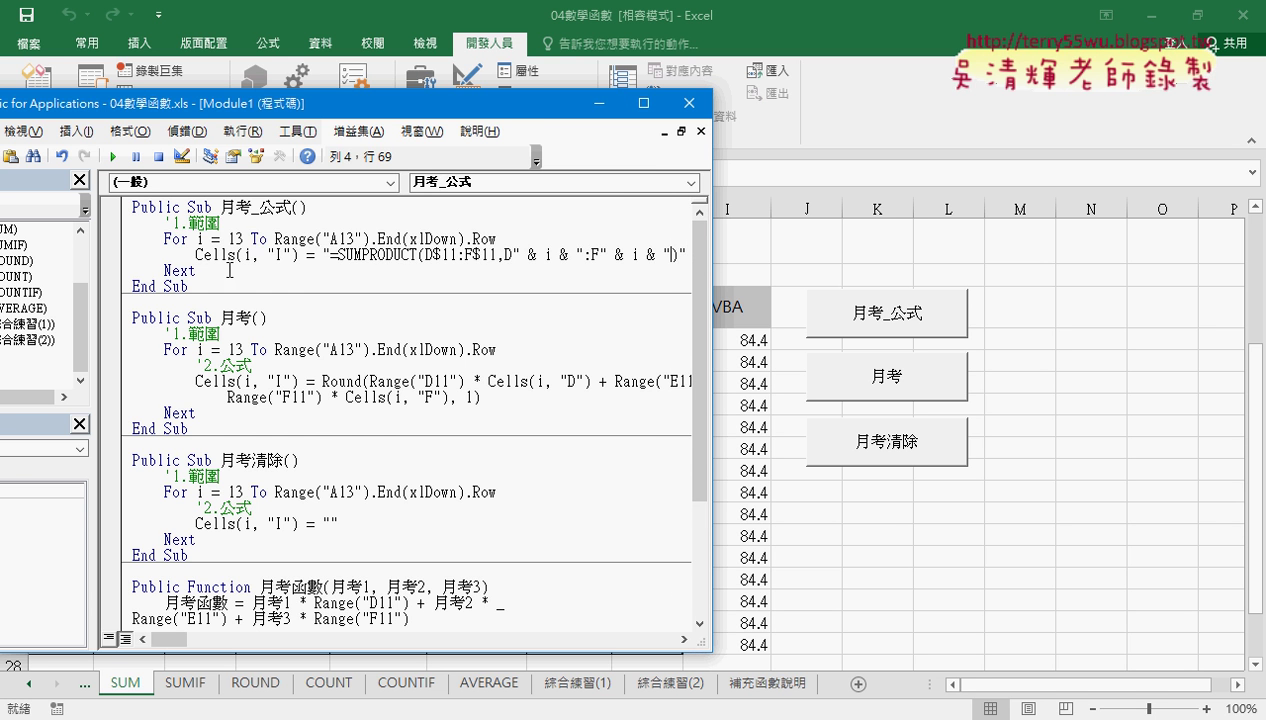
drag(196, 270, 112, 240)
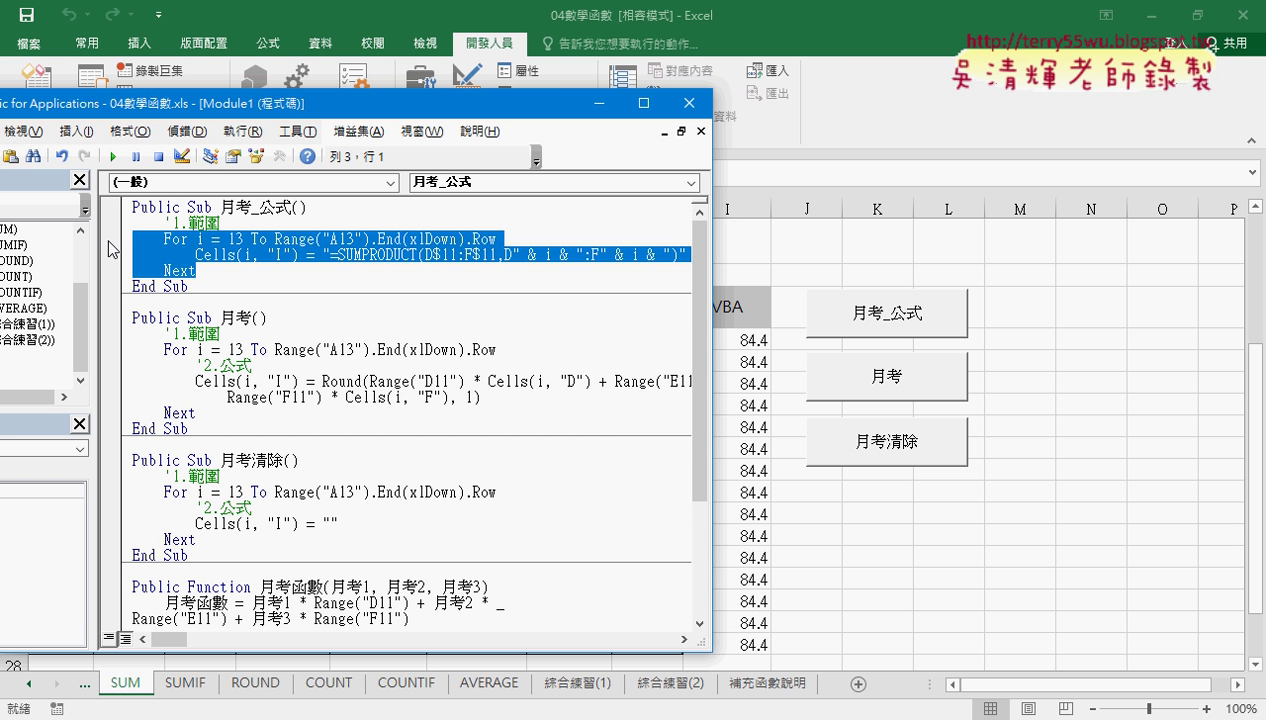
Run the updated 月考_公式 macro and check per-row totals like 84.4 and 68.9 from I13 down.
click(111, 157)
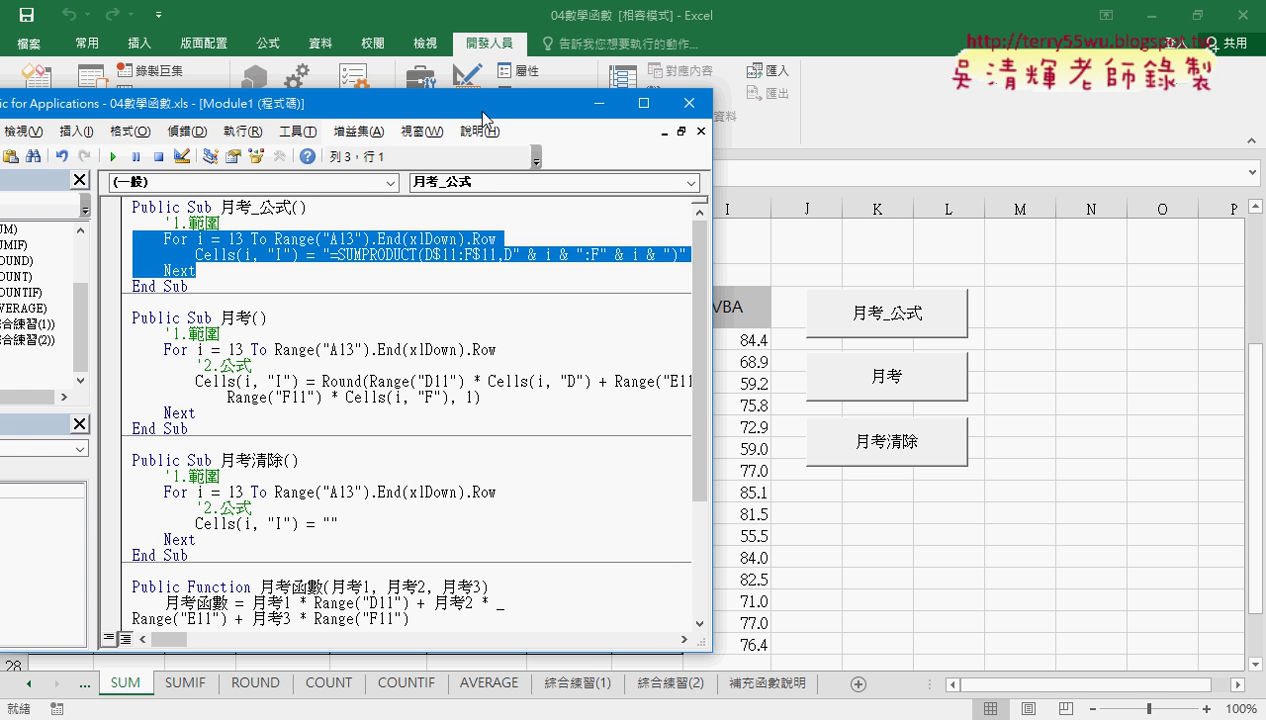
drag(477, 110, 371, 102)
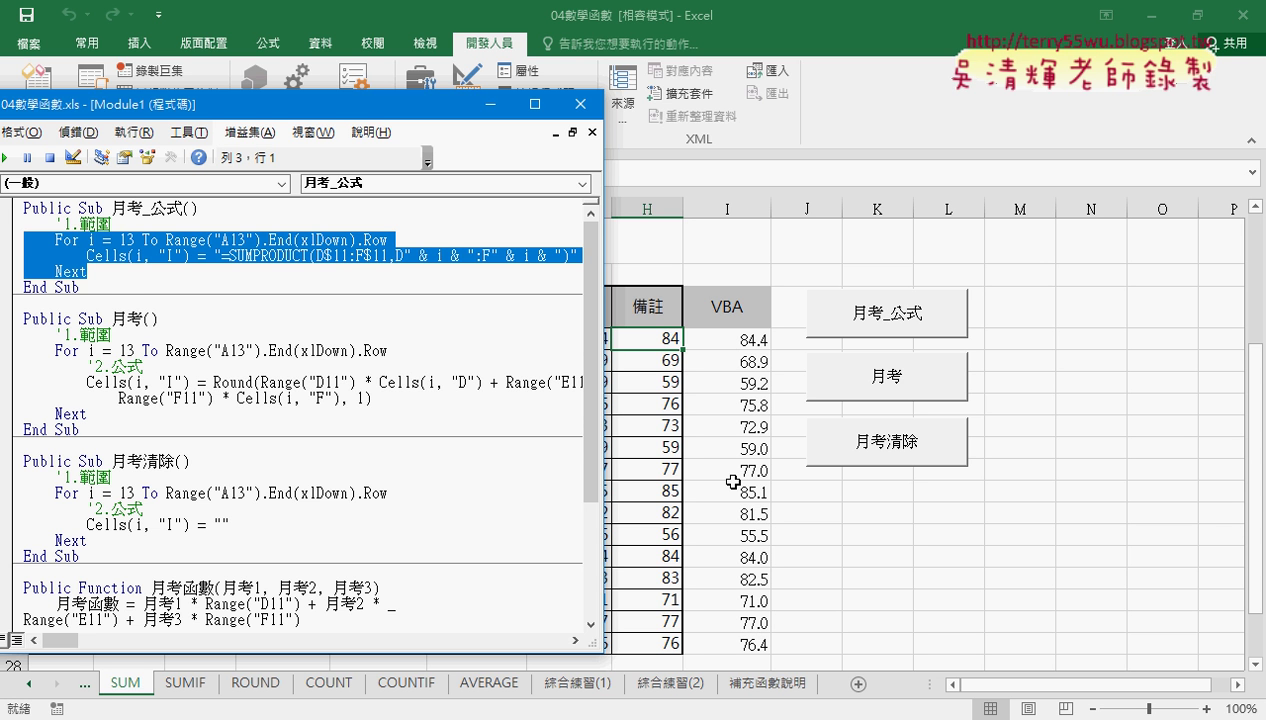
drag(378, 110, 474, 124)
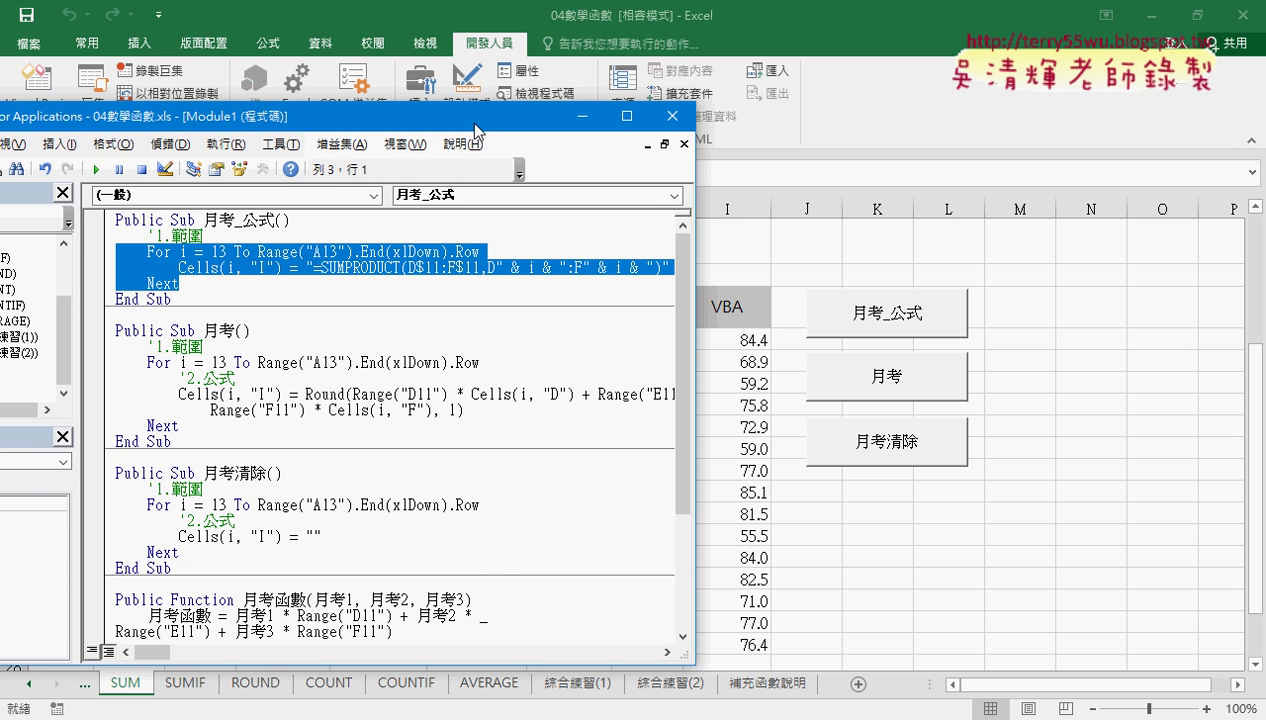
click(748, 341)
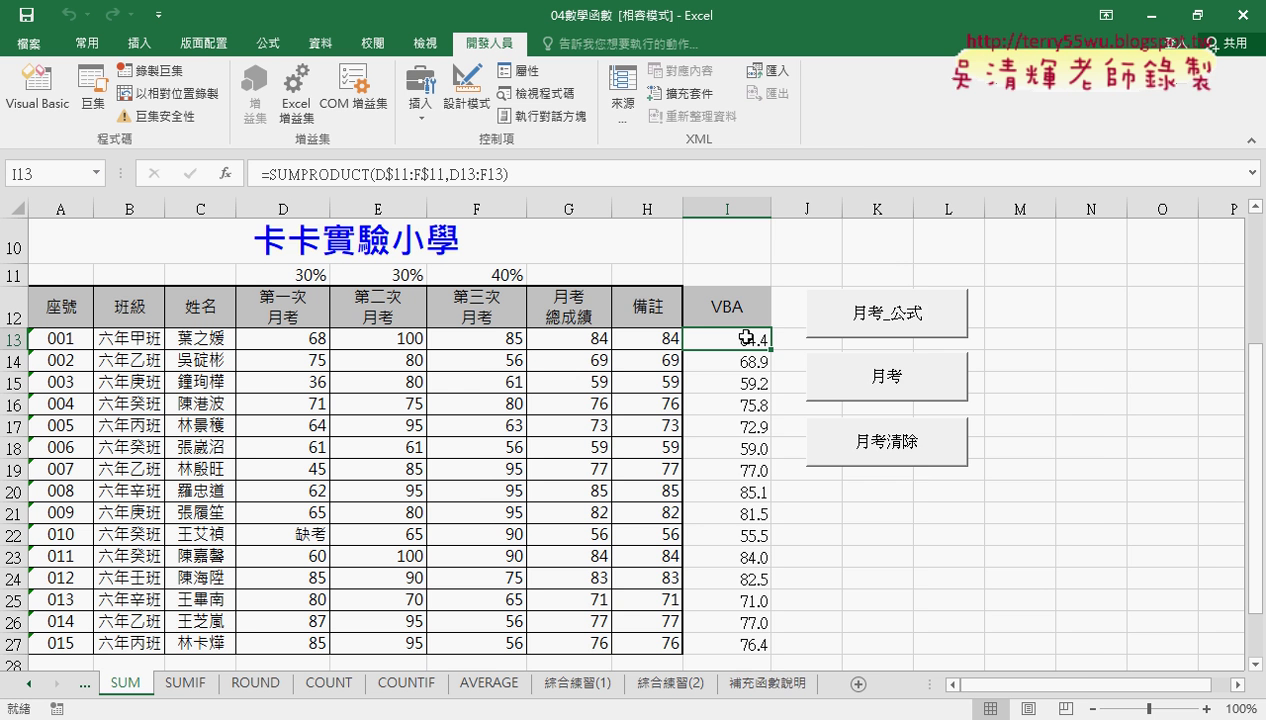
In I13's Format Cells, trim the custom code 0.0 to 0, cancel, and return to the VBA editor.
right_click(748, 340)
click(808, 607)
drag(760, 205, 877, 117)
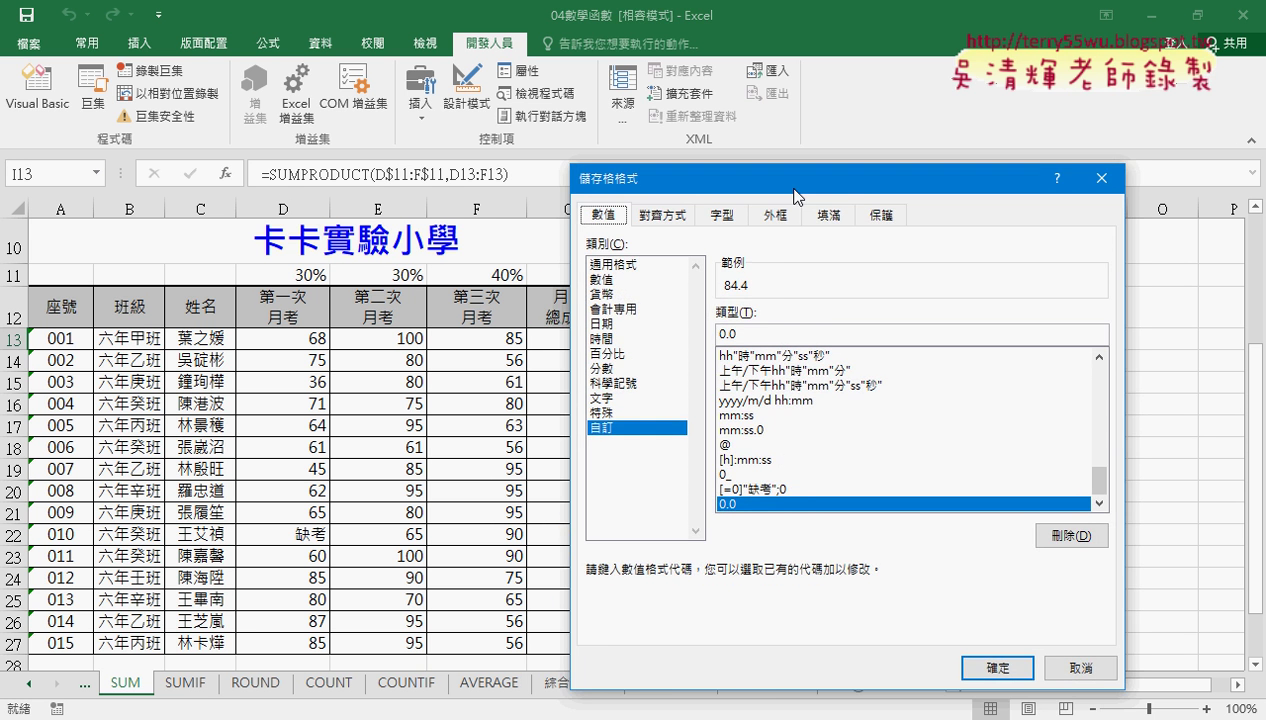
drag(818, 266, 772, 268)
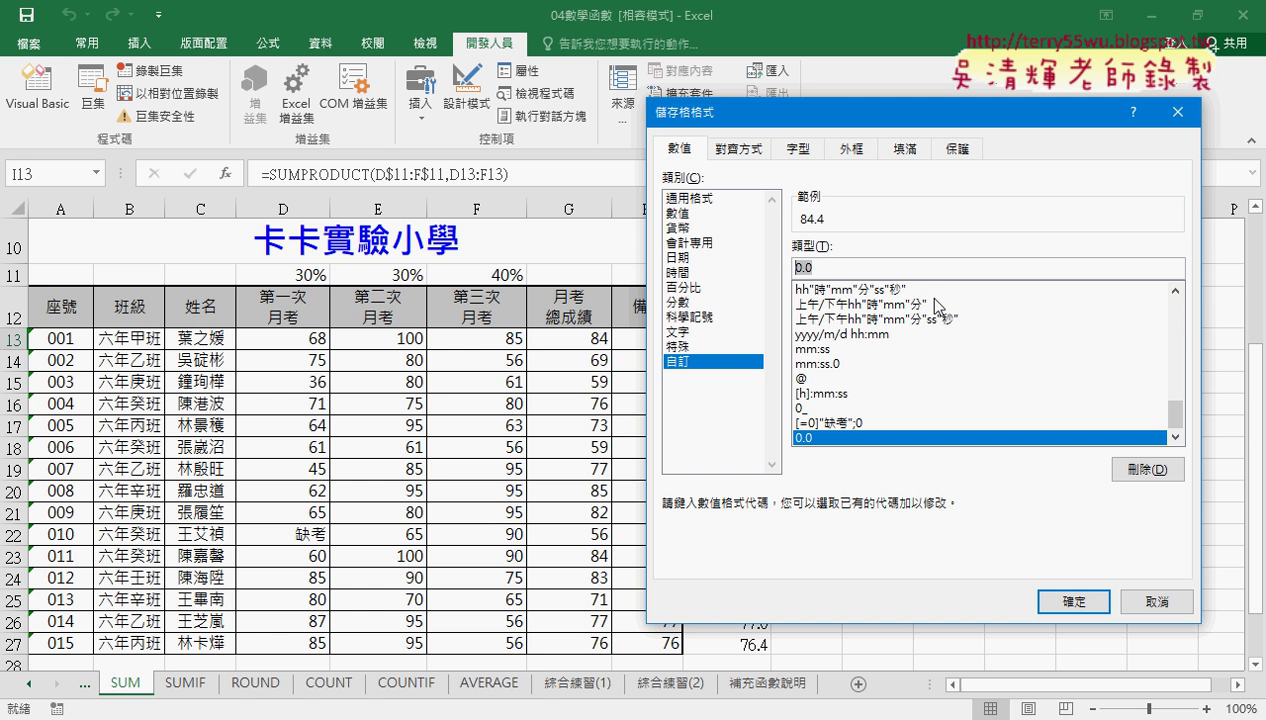
click(806, 270)
drag(808, 268, 788, 268)
click(801, 268)
key(BackSpace)
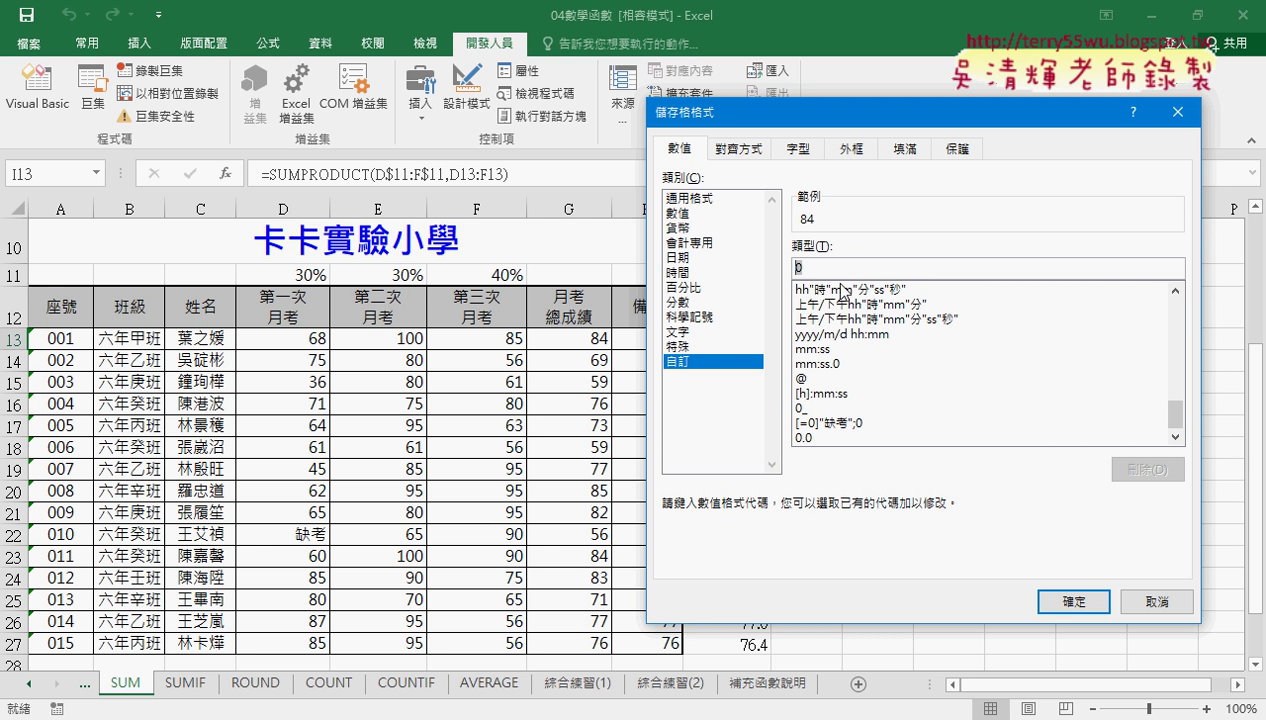
click(1150, 600)
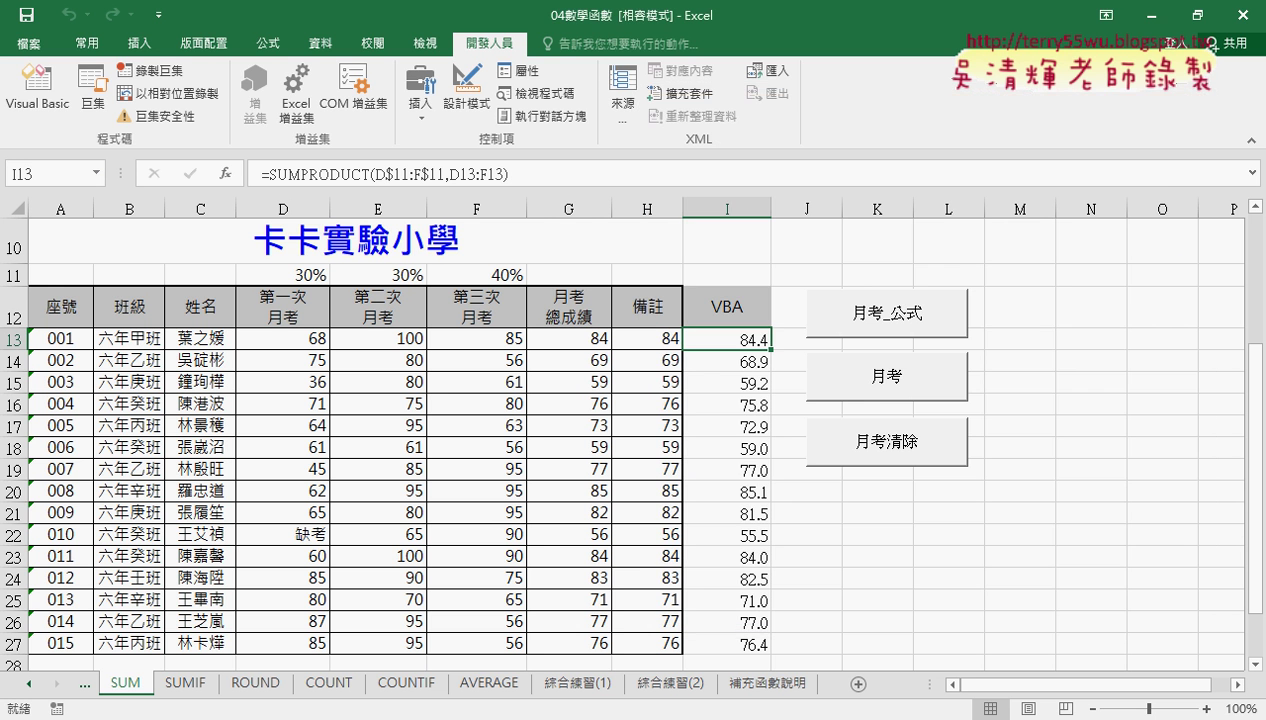
click(395, 683)
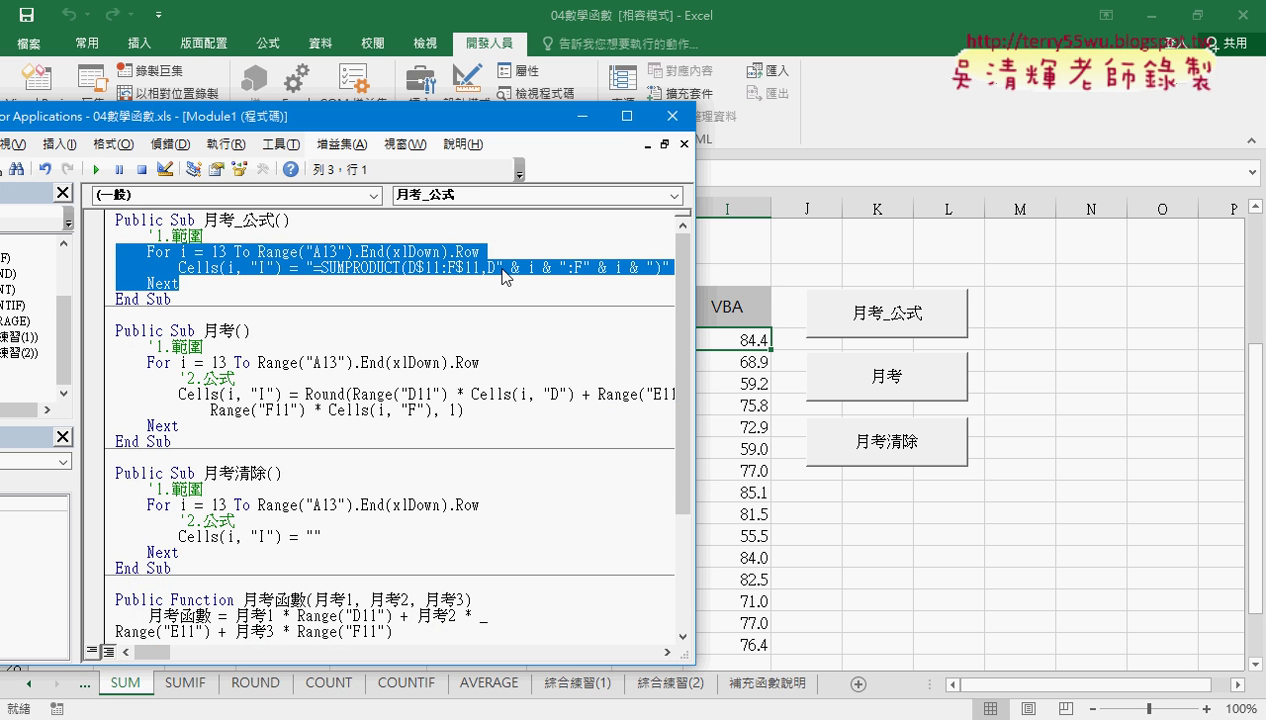
Insert a blank line after the Cells(i, "I") SUMPRODUCT formula line.
drag(428, 126, 448, 41)
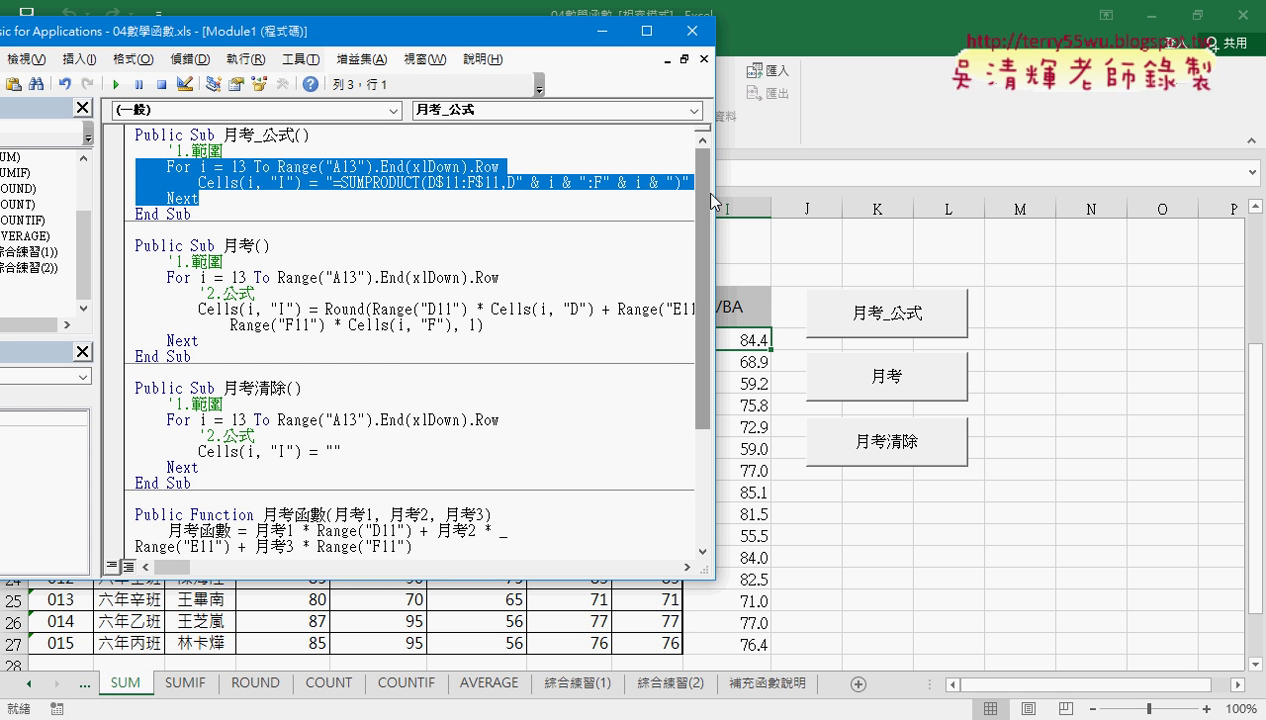
drag(715, 203, 900, 200)
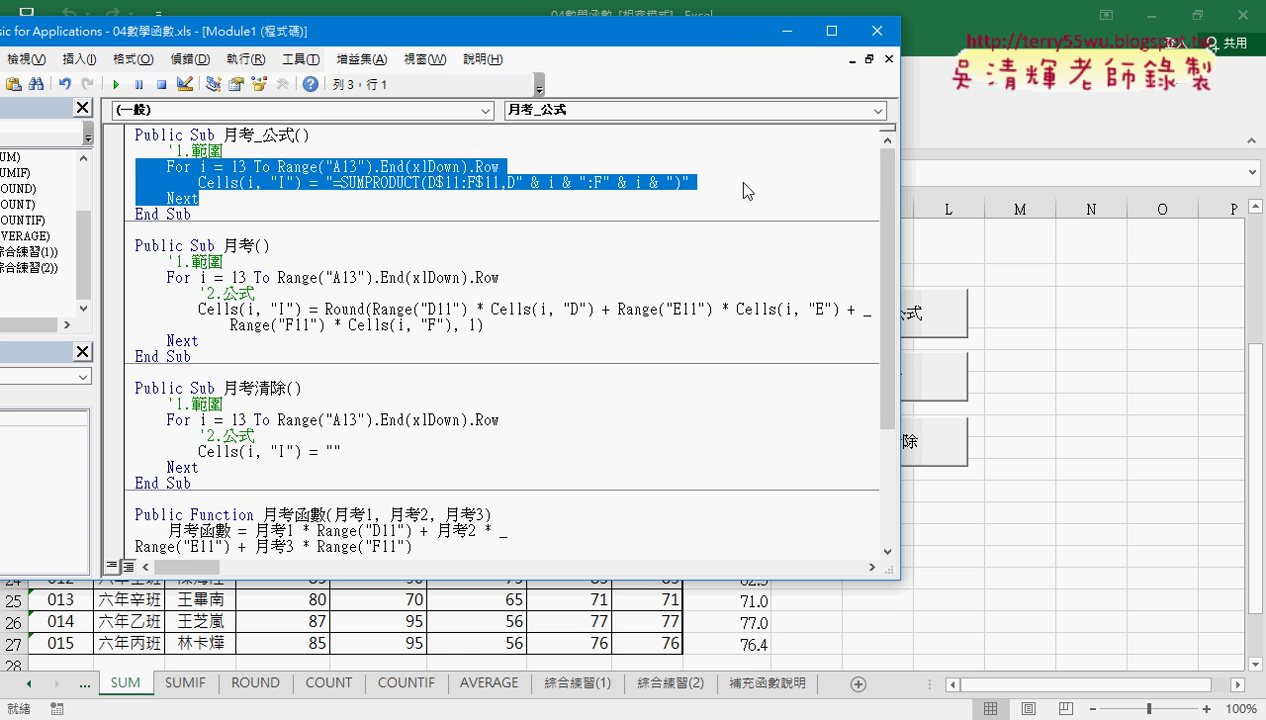
click(703, 178)
drag(690, 182, 326, 183)
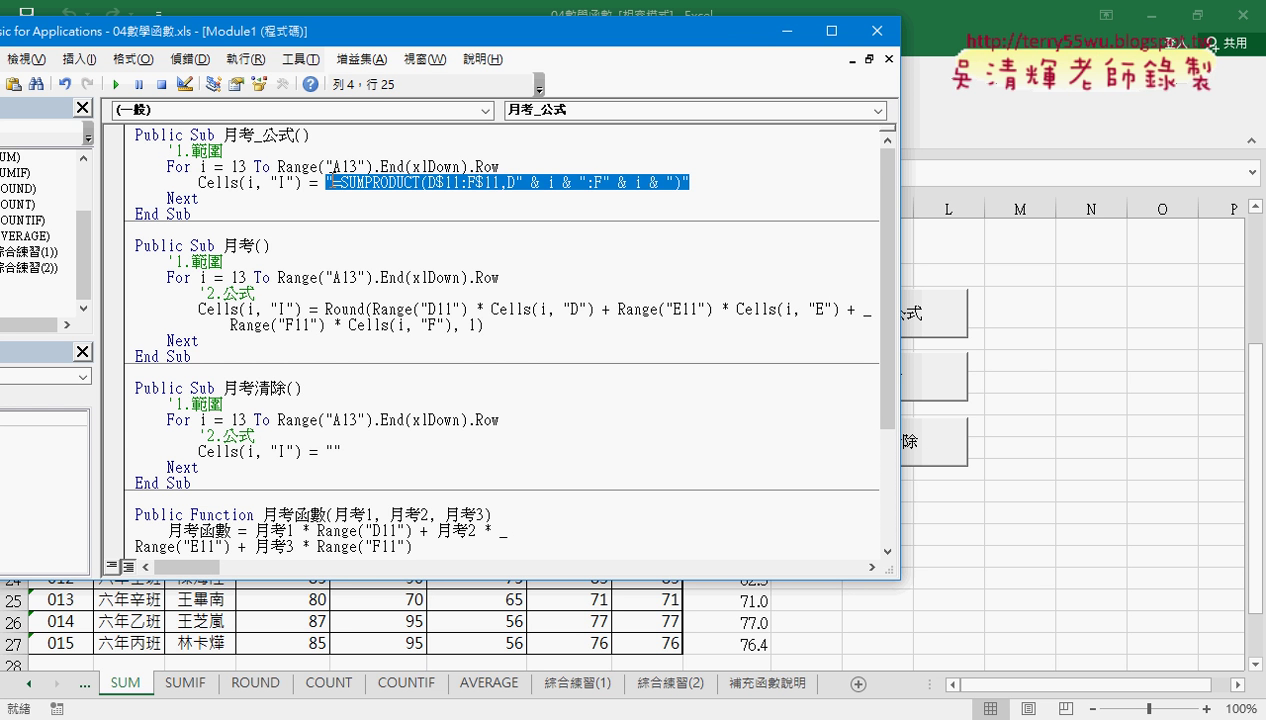
click(715, 183)
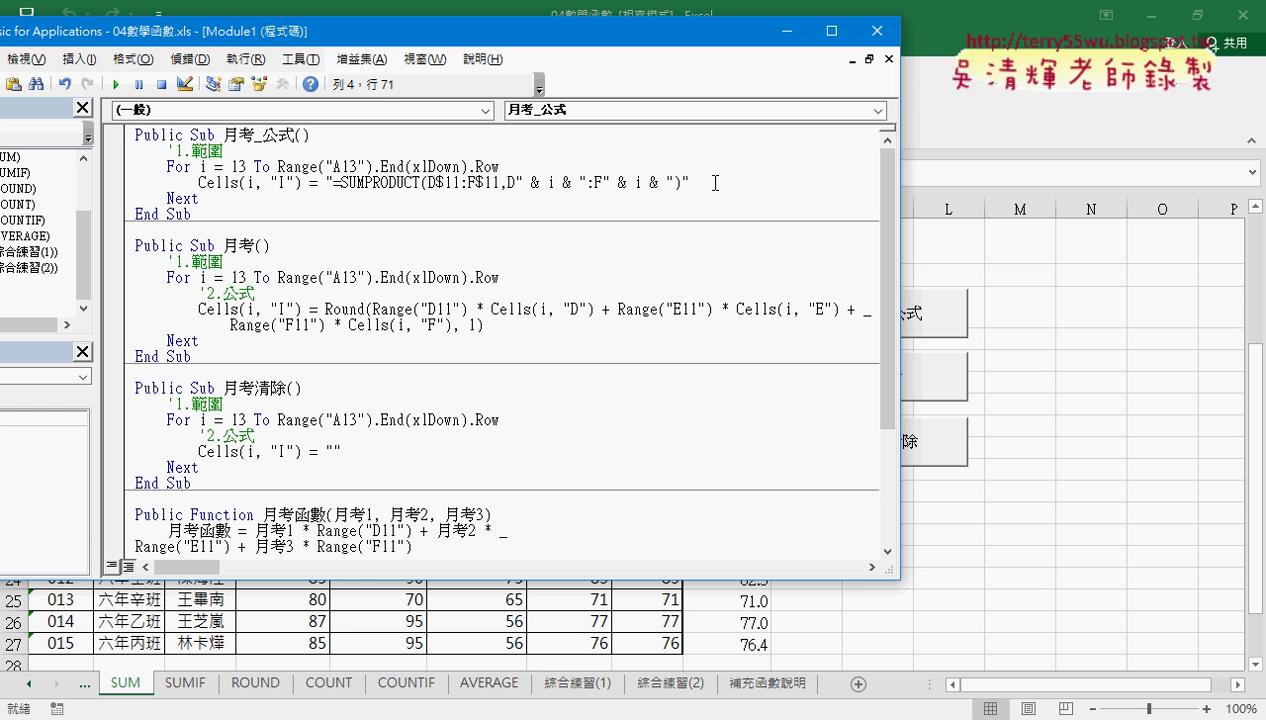
key(Return)
Write cells.NumberFormatLocal = "" on the new line, choosing the property from IntelliSense.
text(ce)
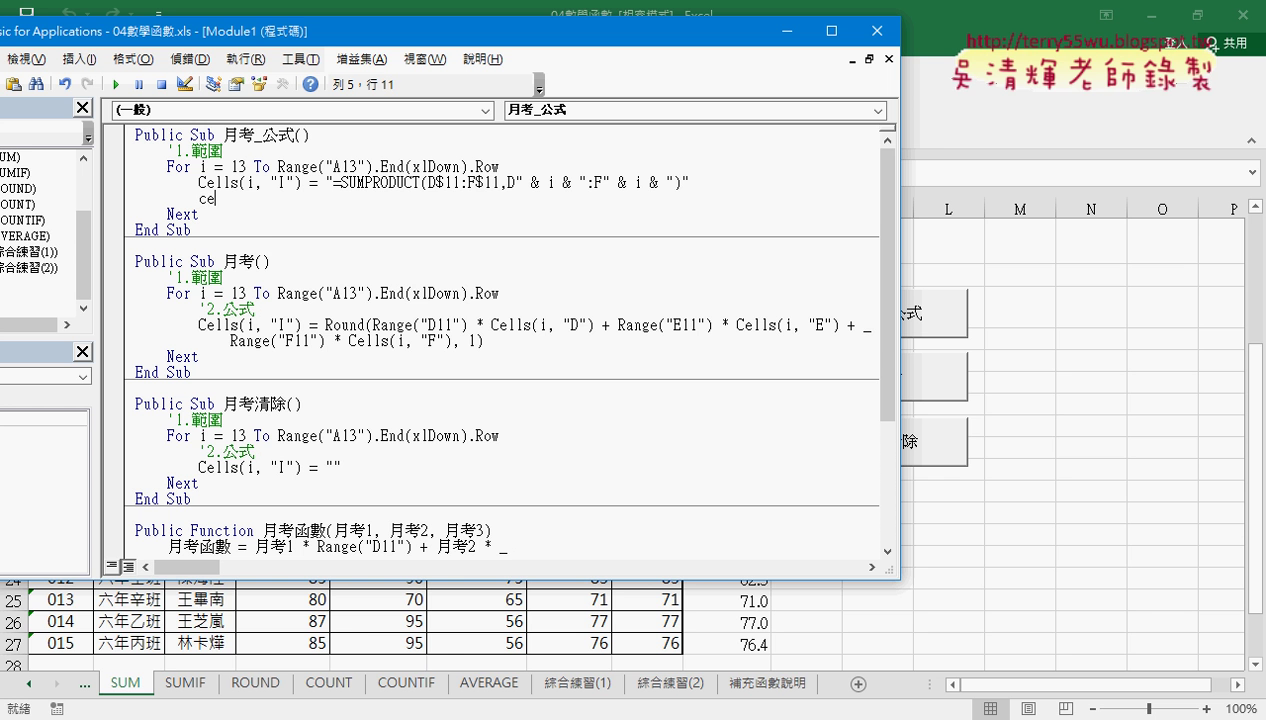
text(lls)
text(.)
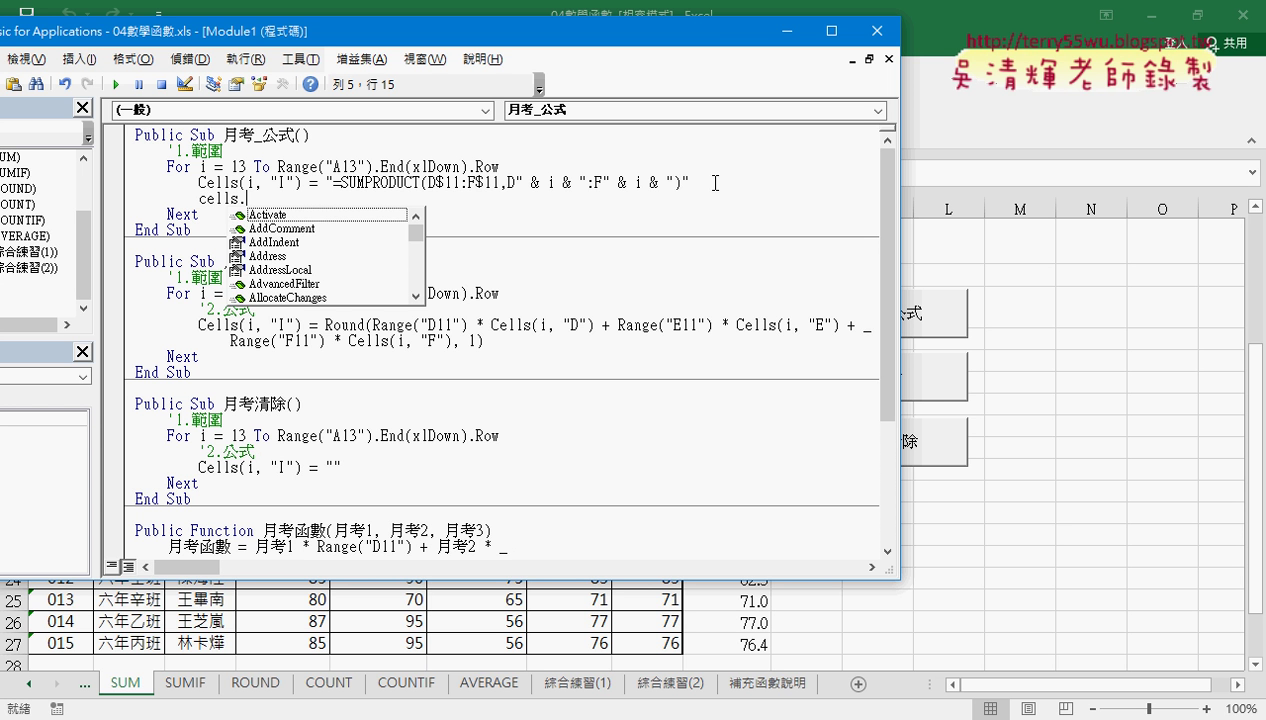
text(n)
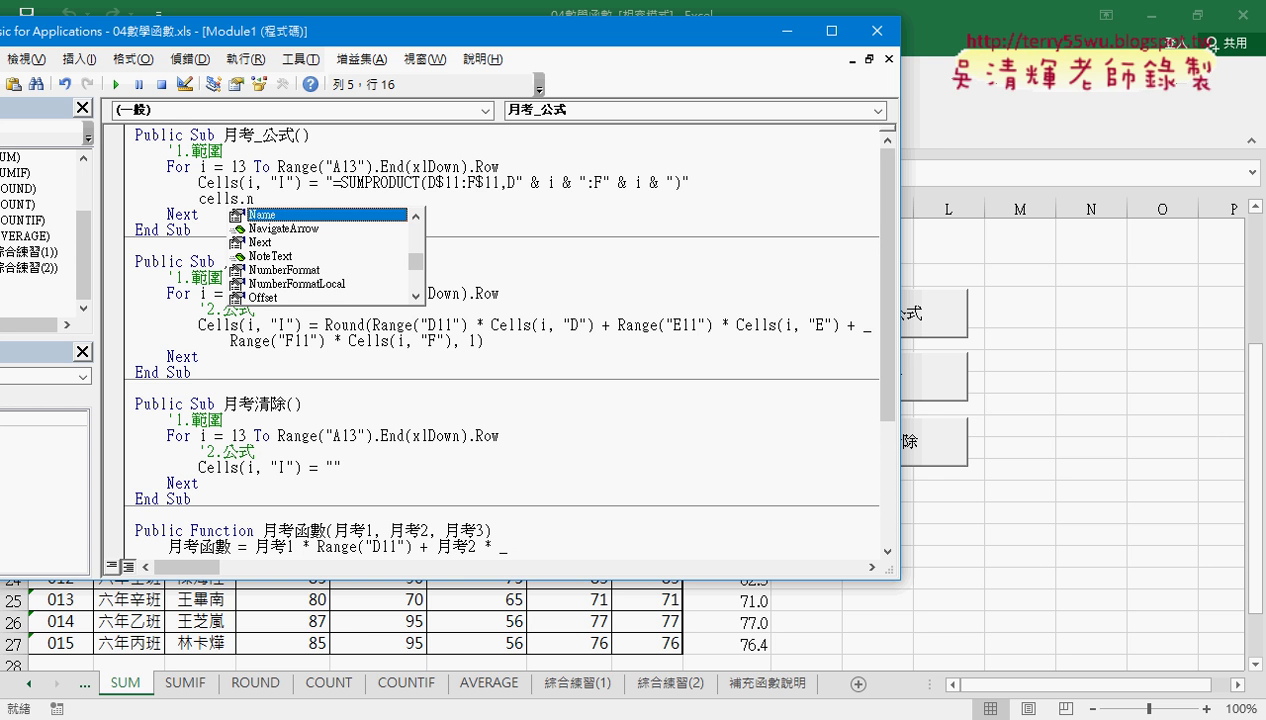
key(Down)
key(Down)
key(Down)
key(Down)
key(Down)
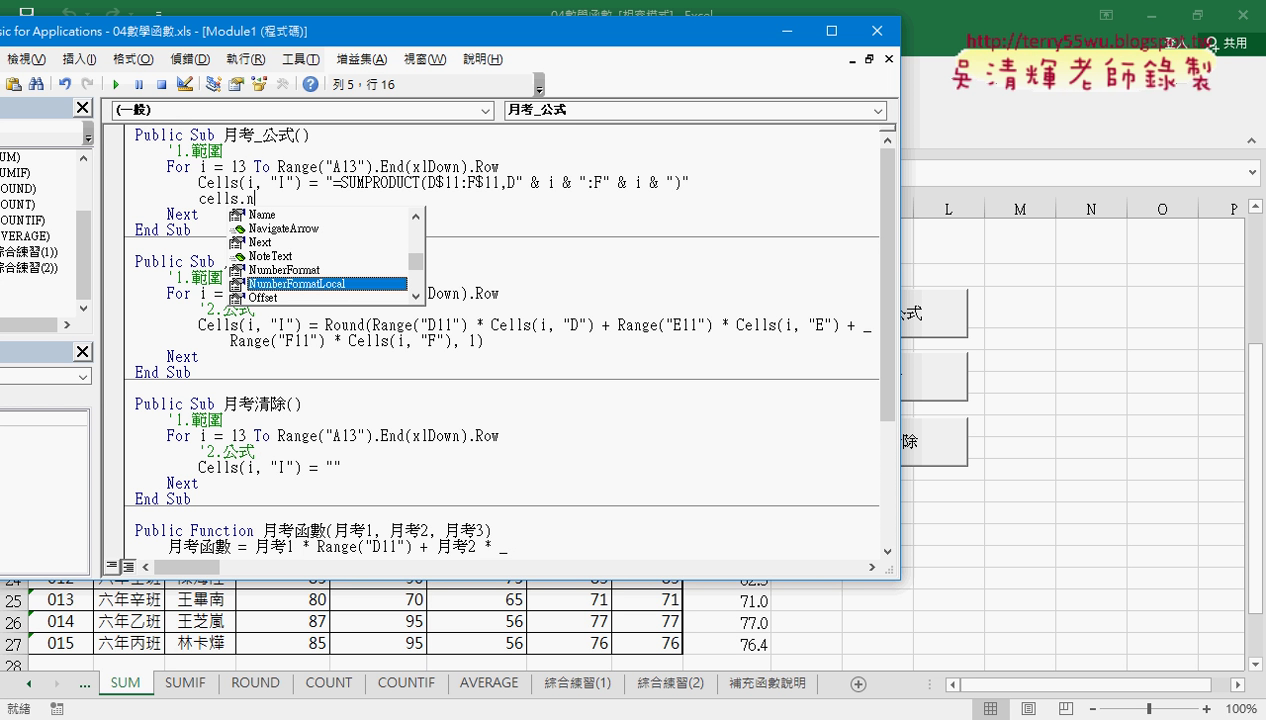
double_click(356, 284)
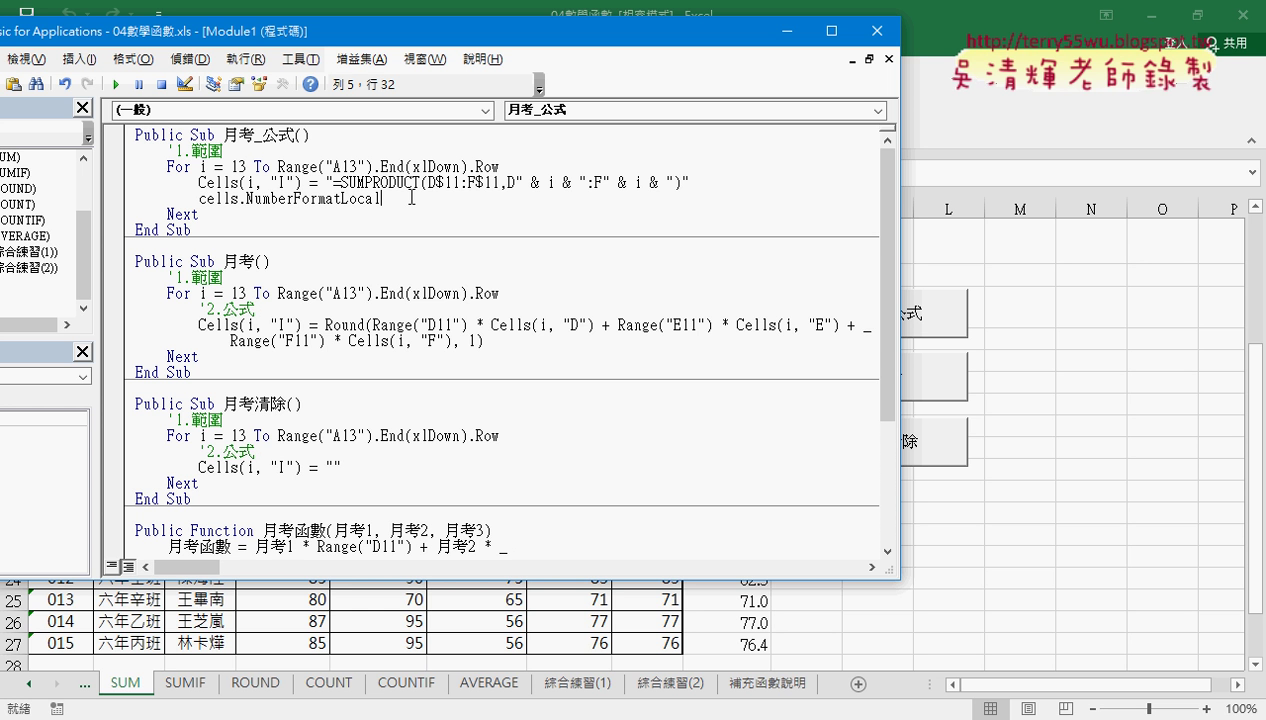
text(=)
text("")
key(Left)
Complete the line as Cells(i, "I").NumberFormatLocal = "0".
text(0)
double_click(400, 198)
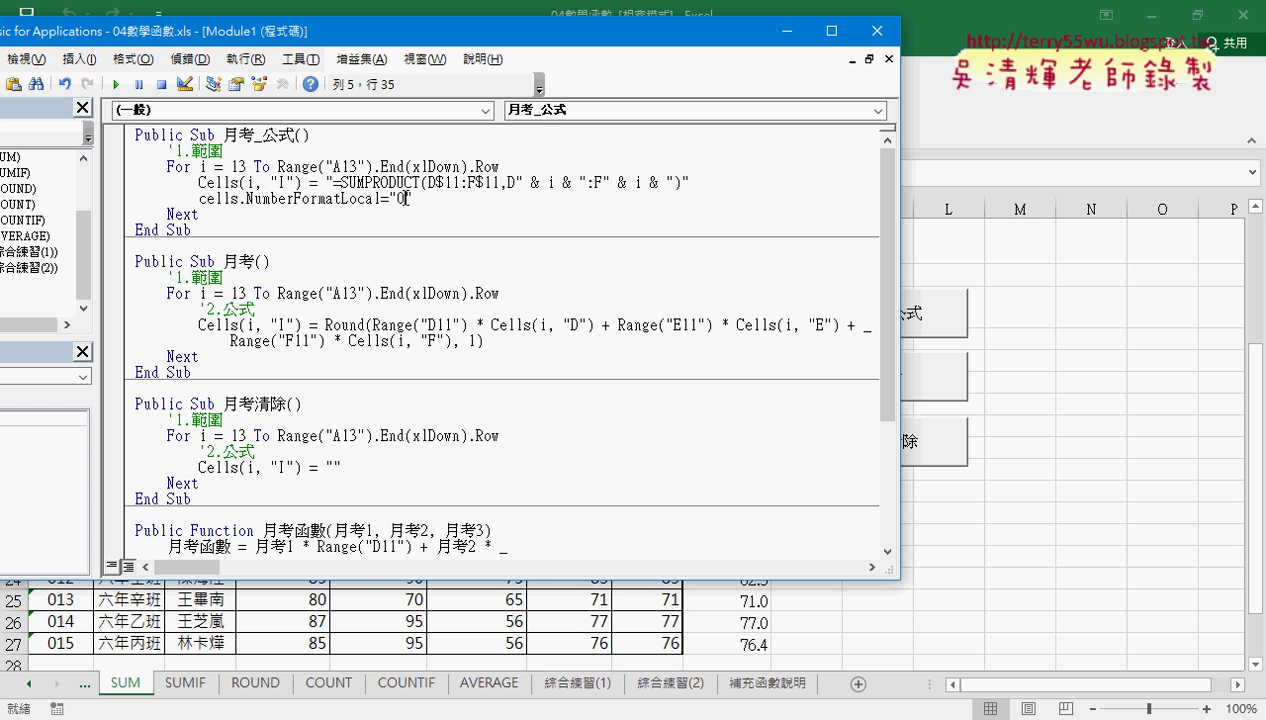
click(434, 195)
drag(302, 183, 241, 195)
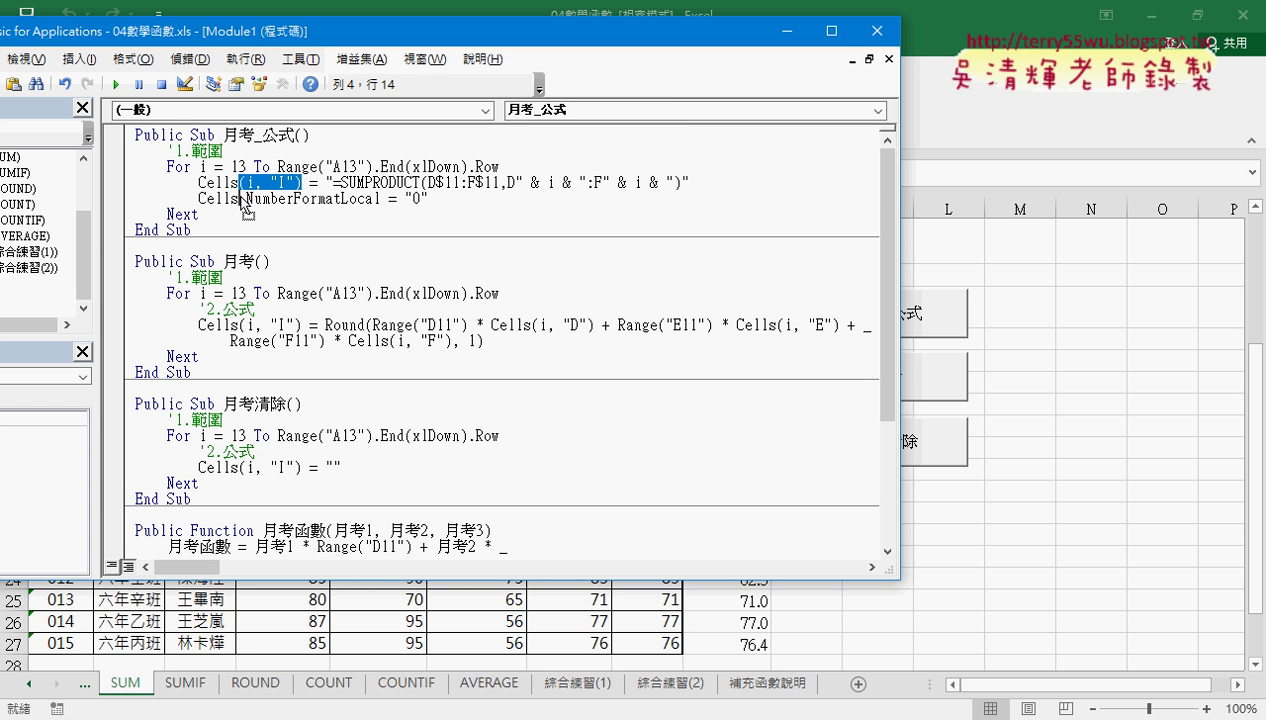
drag(245, 200, 237, 199)
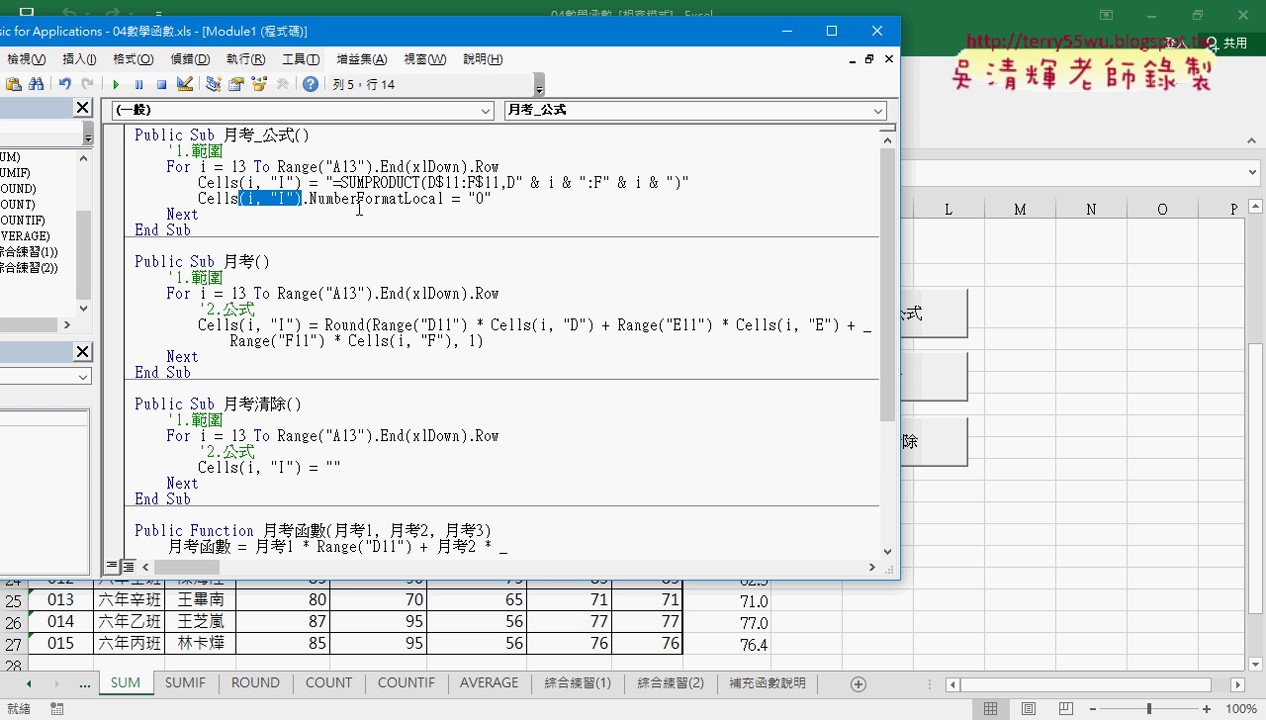
Highlight the NumberFormatLocal property, then run 月考清除 to clear column I.
drag(302, 199, 309, 199)
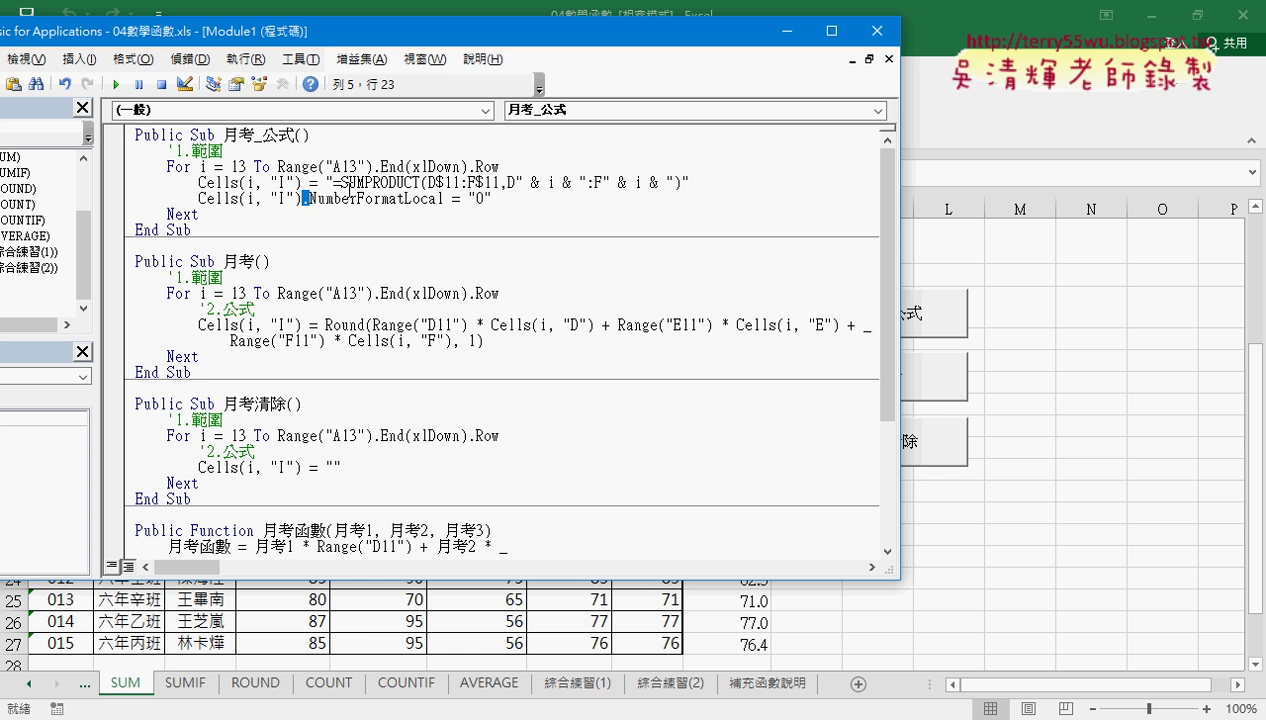
drag(302, 199, 446, 199)
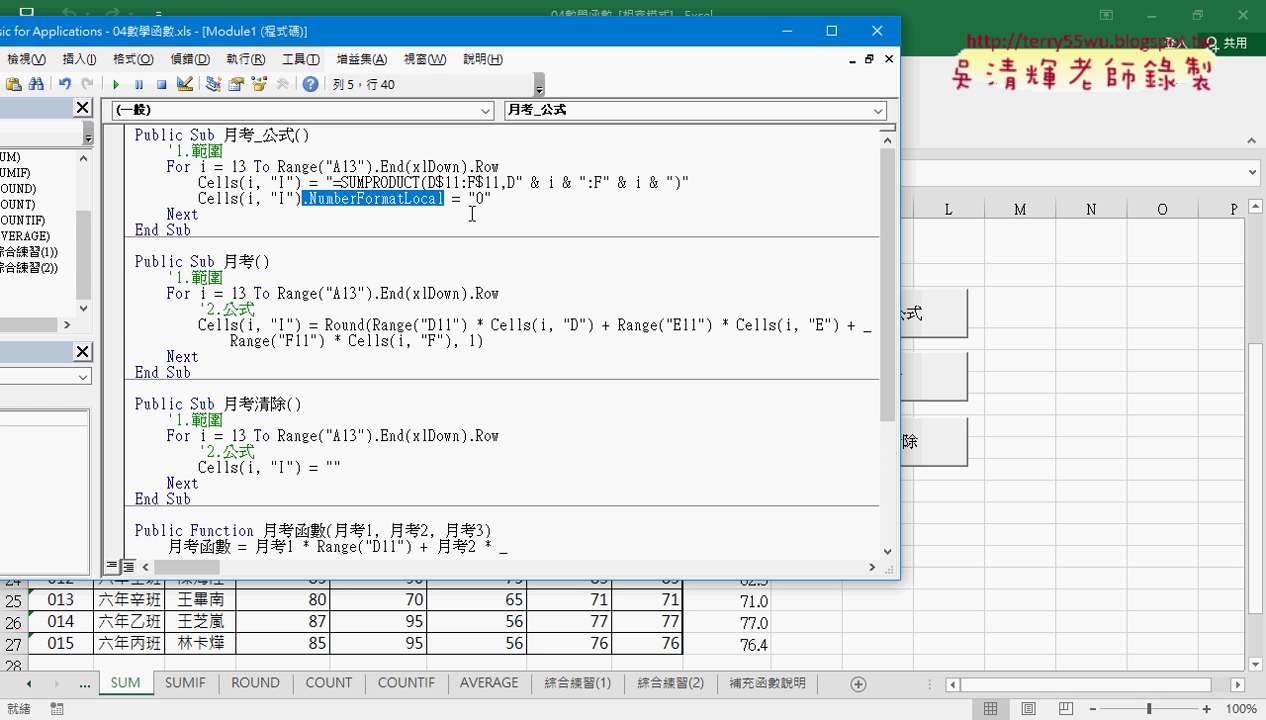
key(End)
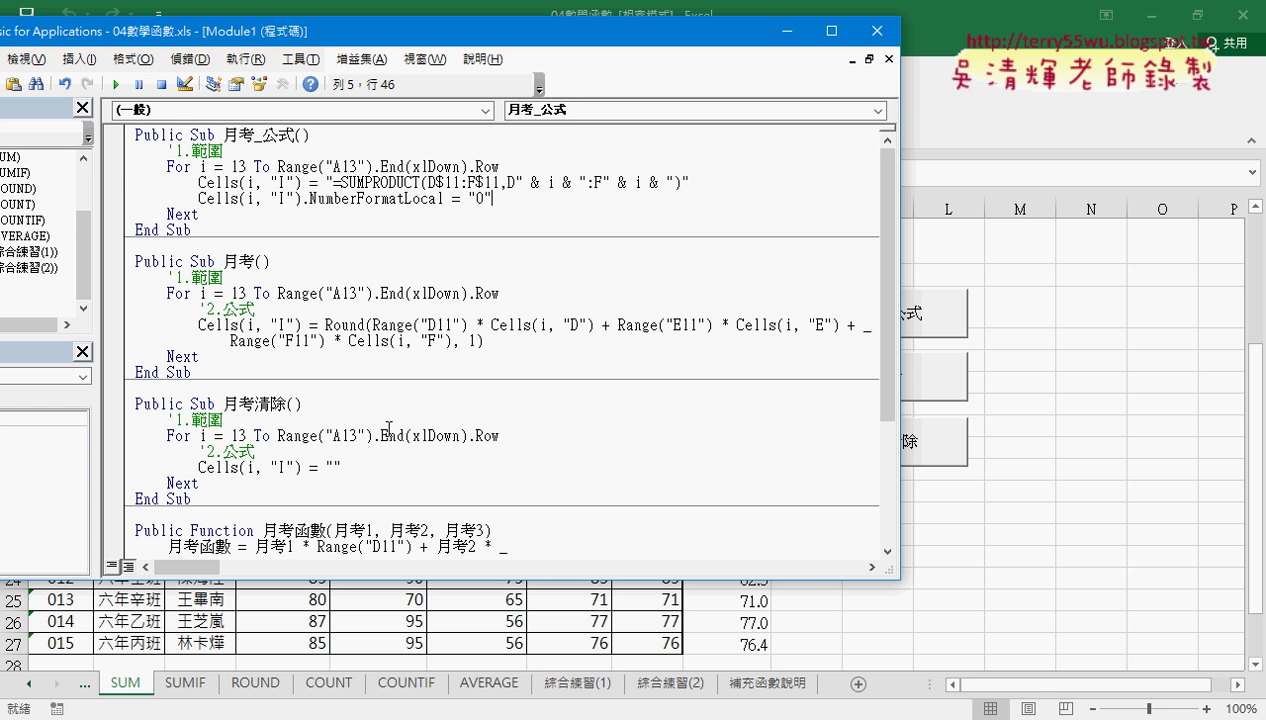
click(388, 452)
click(116, 84)
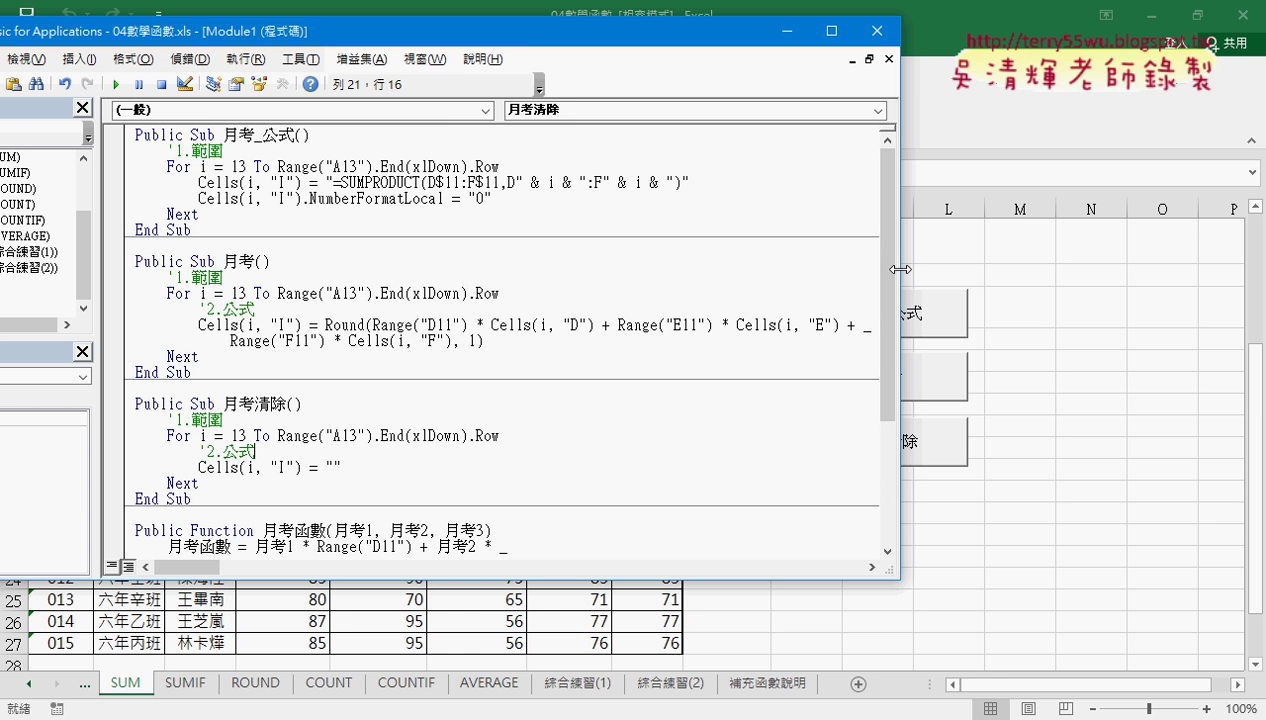
Break on the NumberFormatLocal line, run 月考_公式 and step once so I13 shows 84.
drag(900, 269, 676, 269)
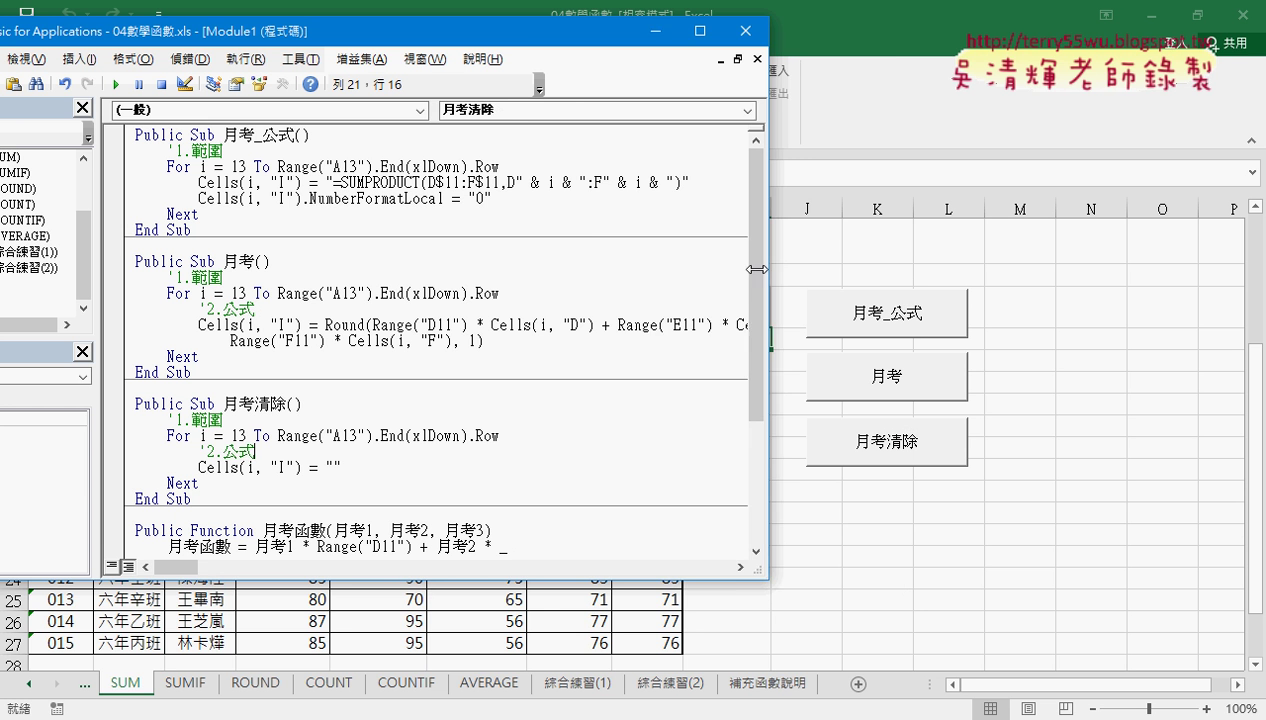
click(117, 202)
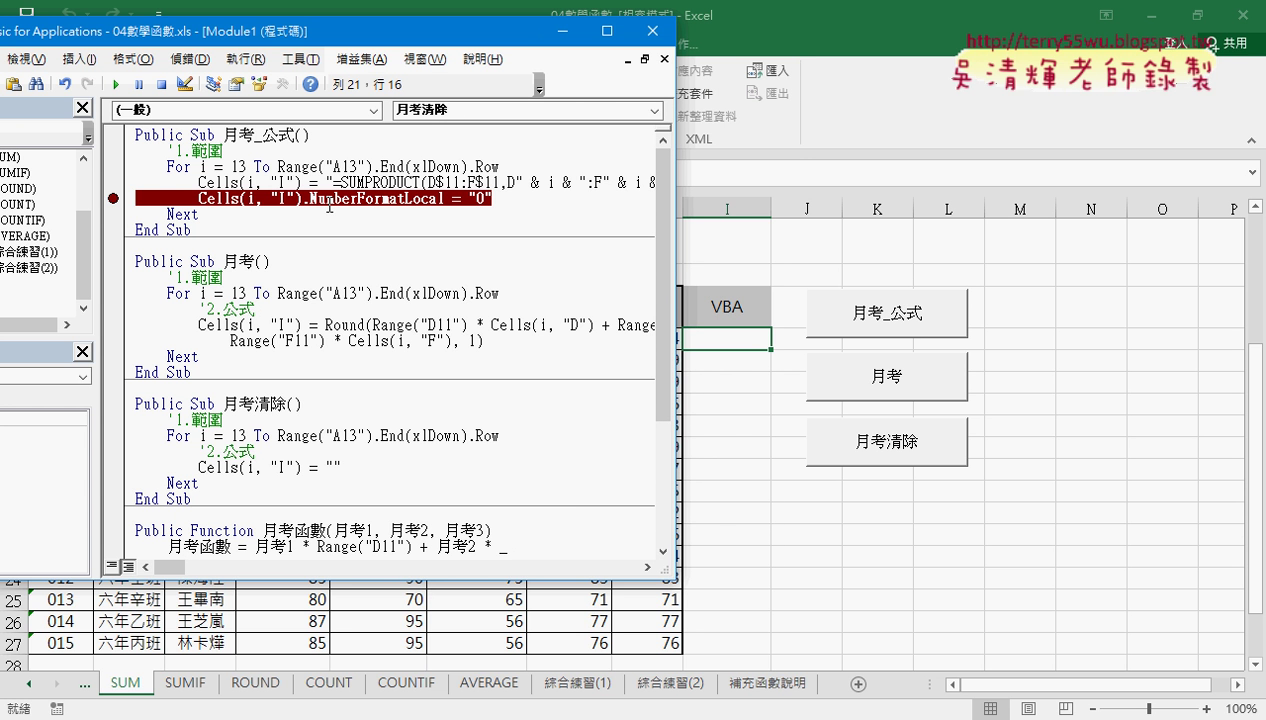
click(316, 182)
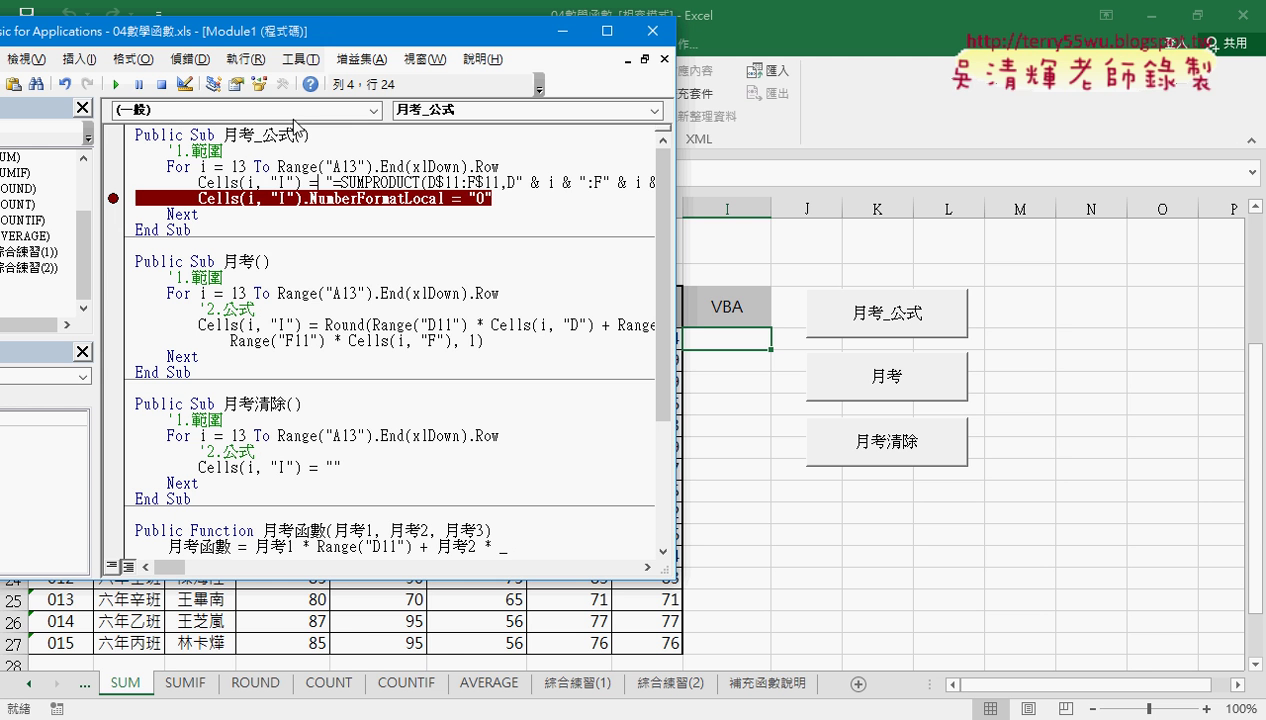
click(118, 85)
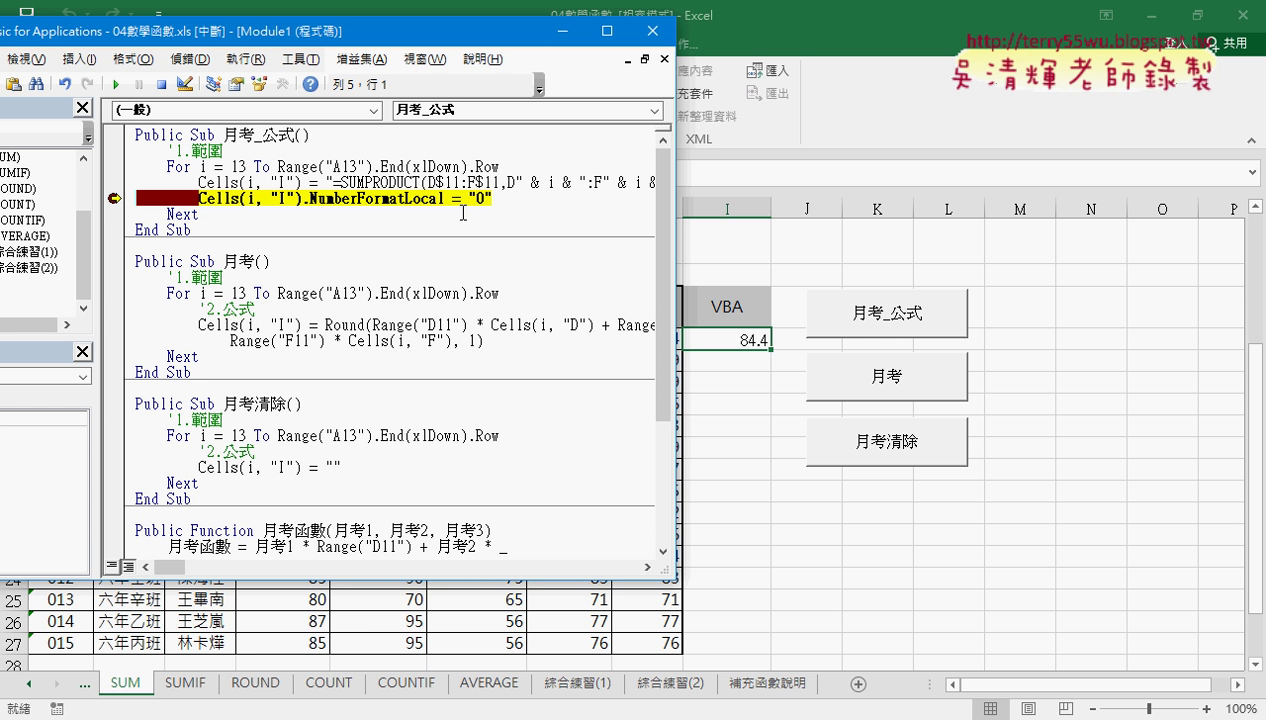
key(F8)
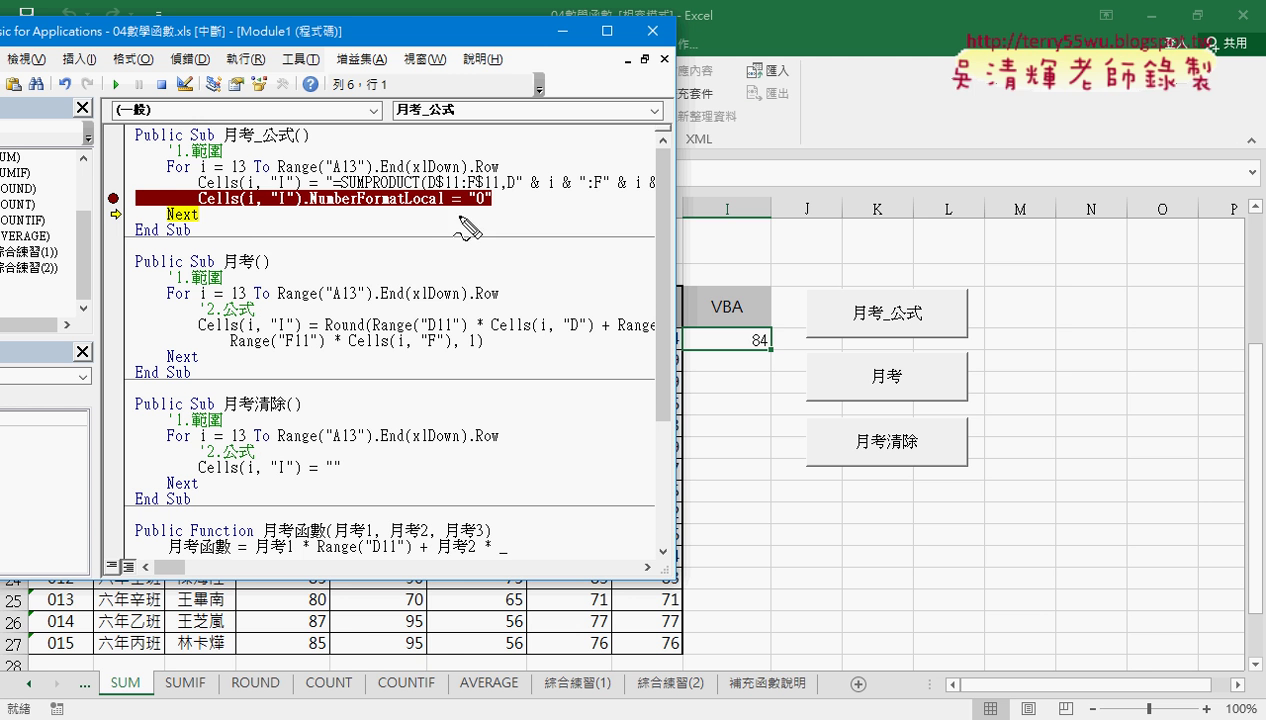
Remove the breakpoint and let 月考_公式 finish filling column I with 84, 69, 59, 76.
drag(218, 206, 436, 206)
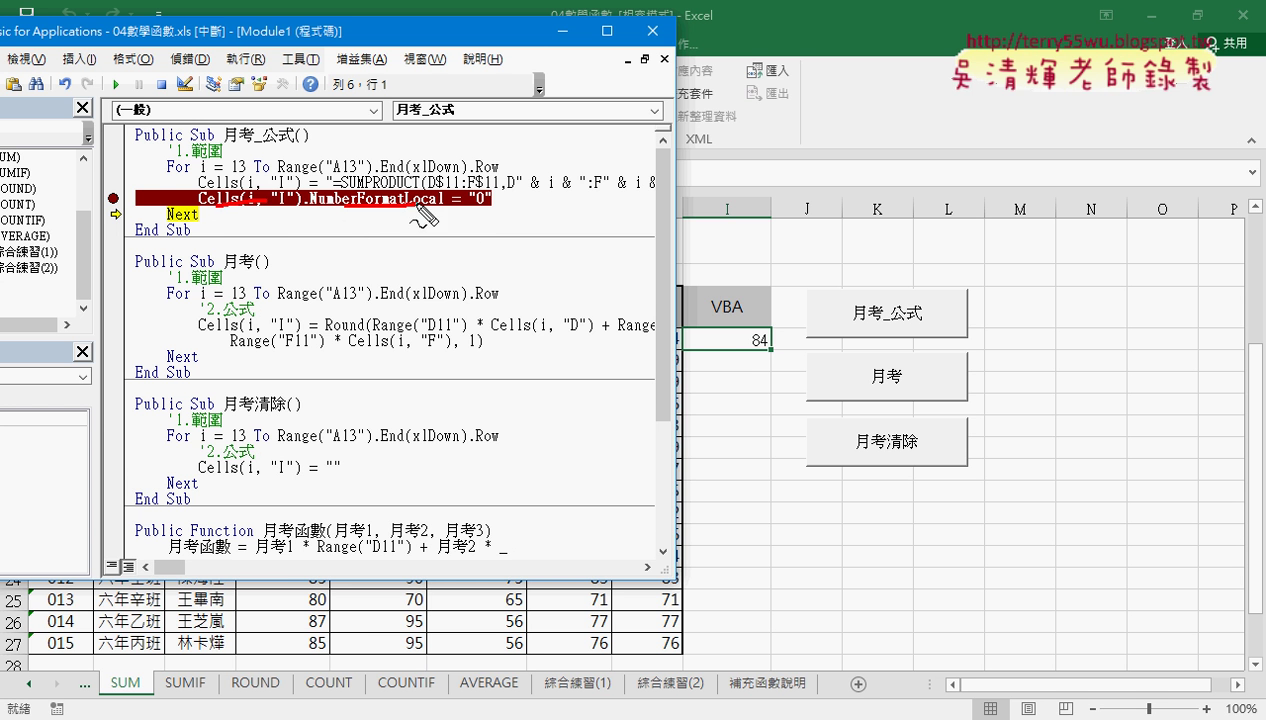
drag(766, 330, 776, 356)
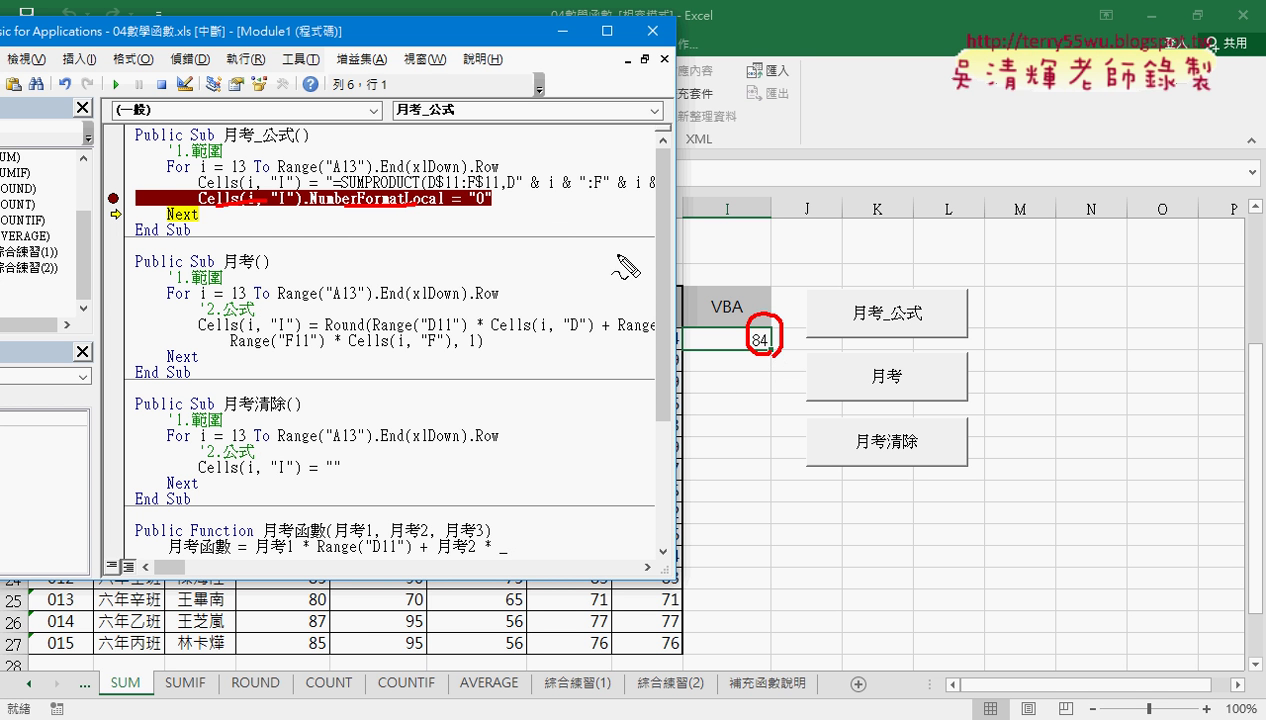
mouse_move(617, 254)
mouse_down()
mouse_move(499, 204)
mouse_move(540, 200)
mouse_up()
key(Escape)
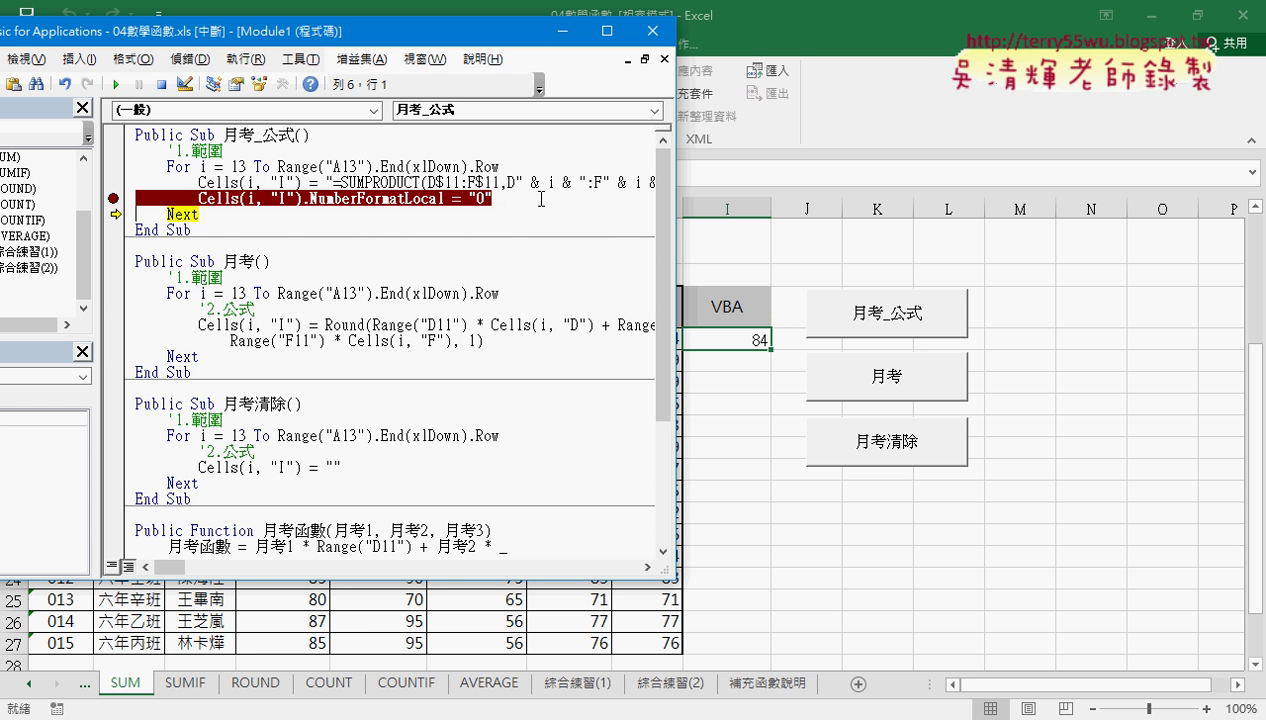
click(113, 199)
click(116, 84)
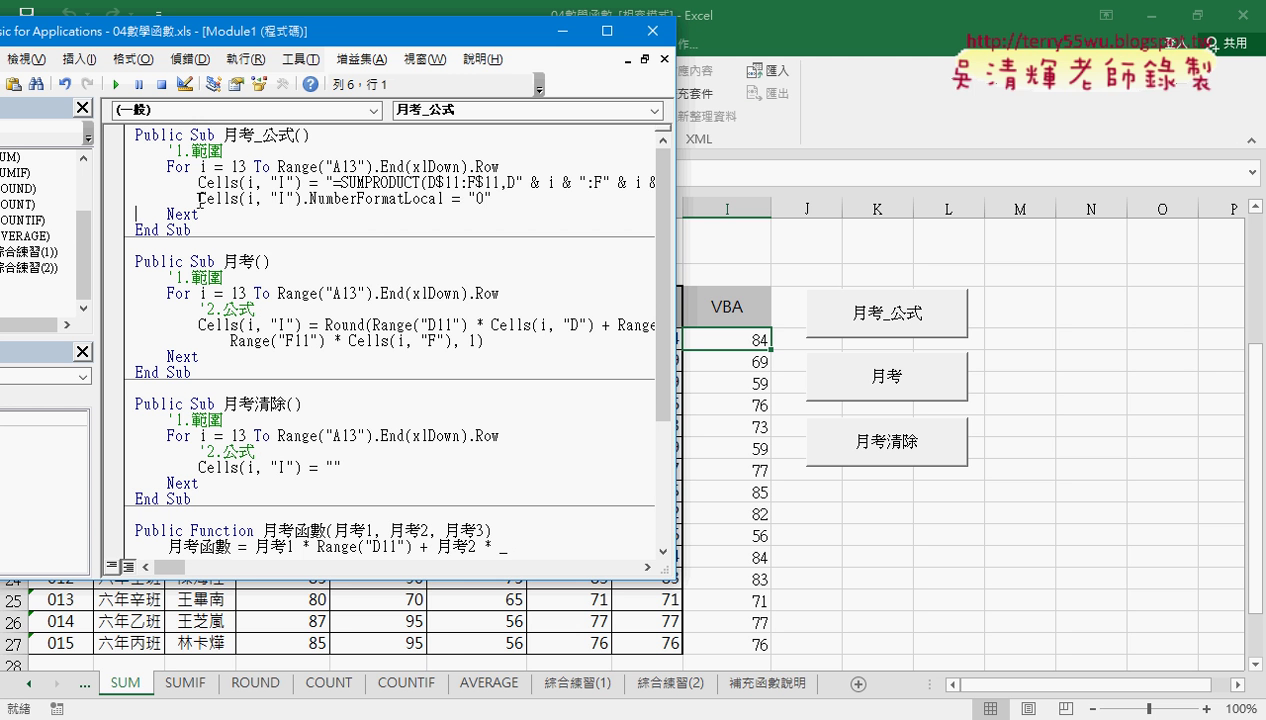
Highlight Cells(i, "I") and the "0" code, then check I19 showing 77 on the worksheet.
drag(198, 199, 492, 199)
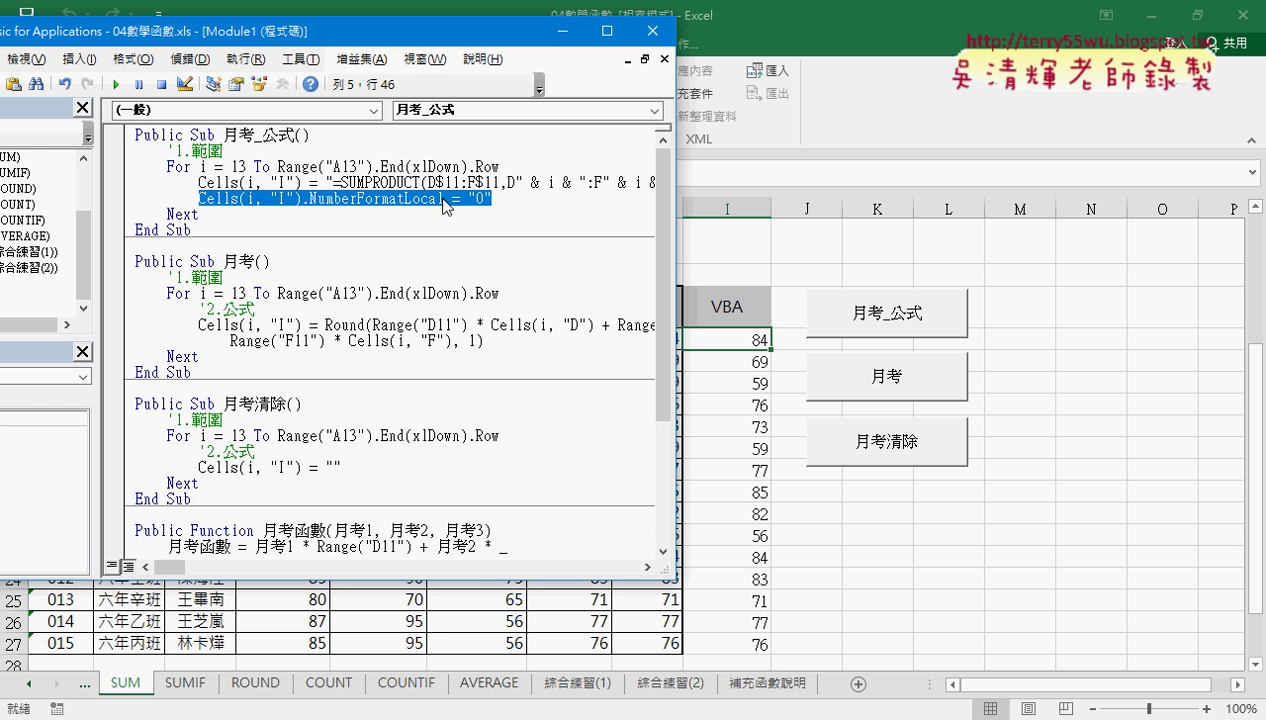
drag(487, 199, 477, 199)
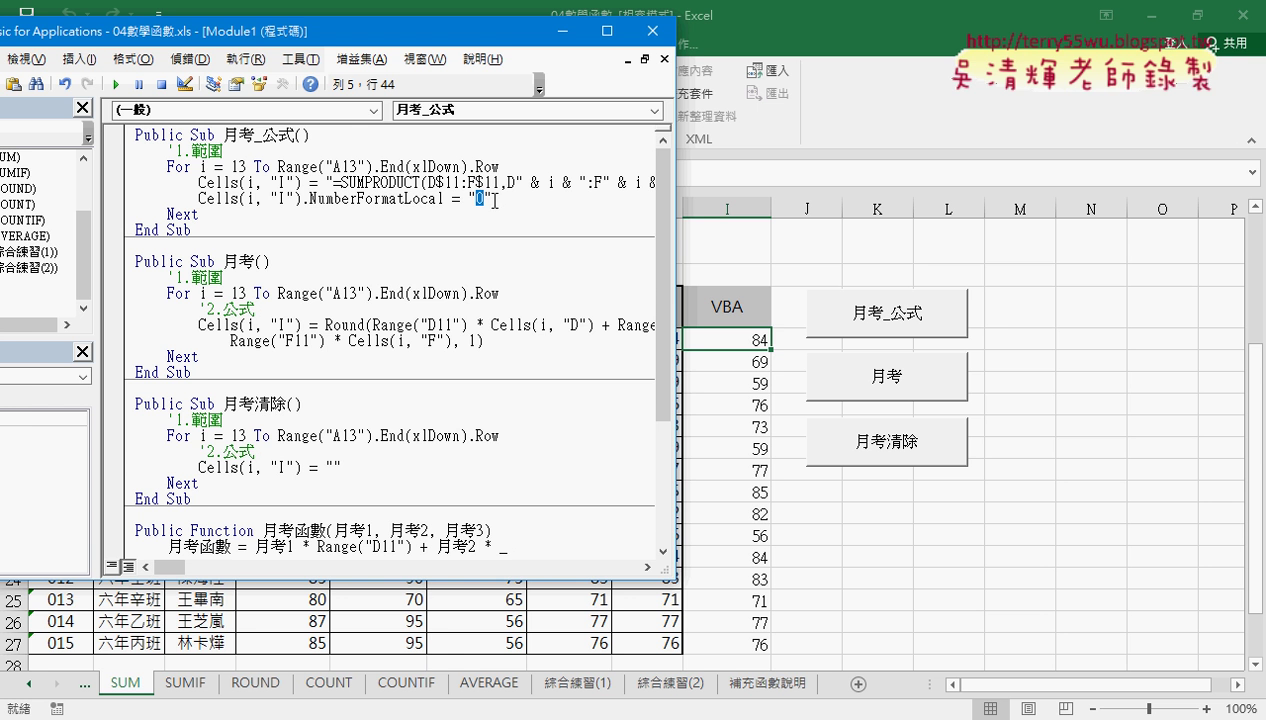
click(754, 477)
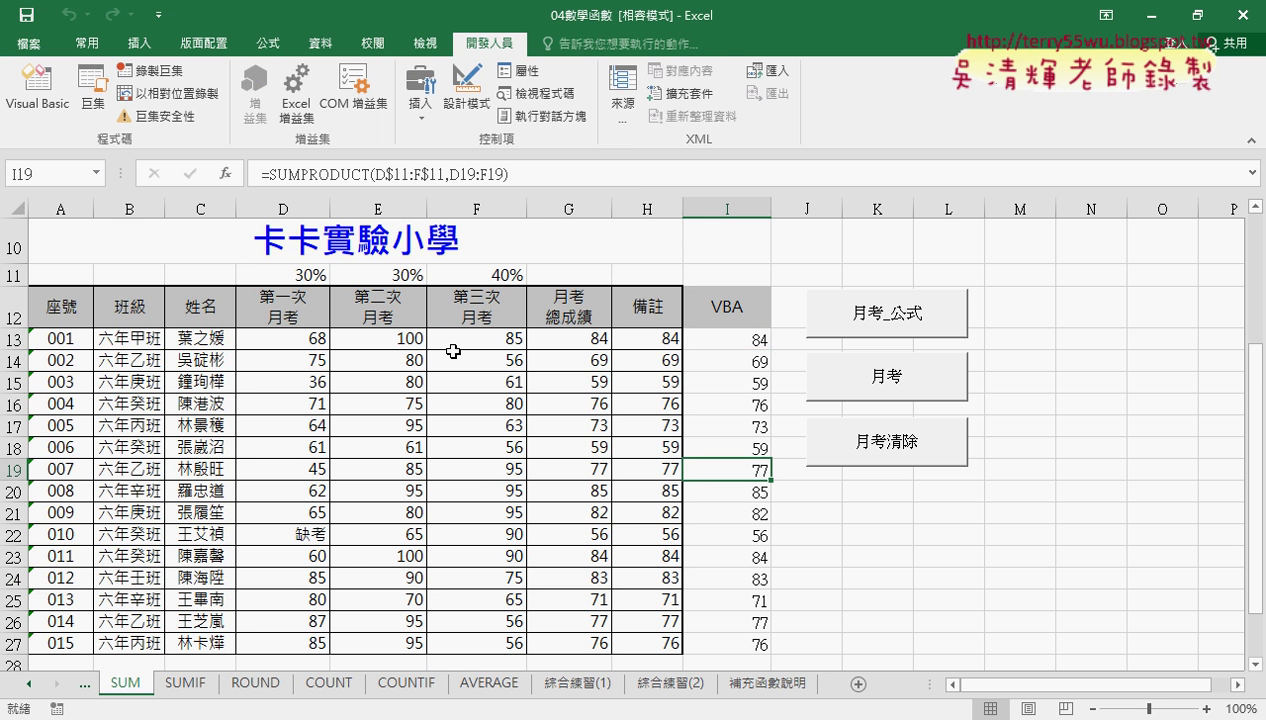
Browse C13's Custom number format codes, then return to the VBA editor's Next line.
right_click(205, 337)
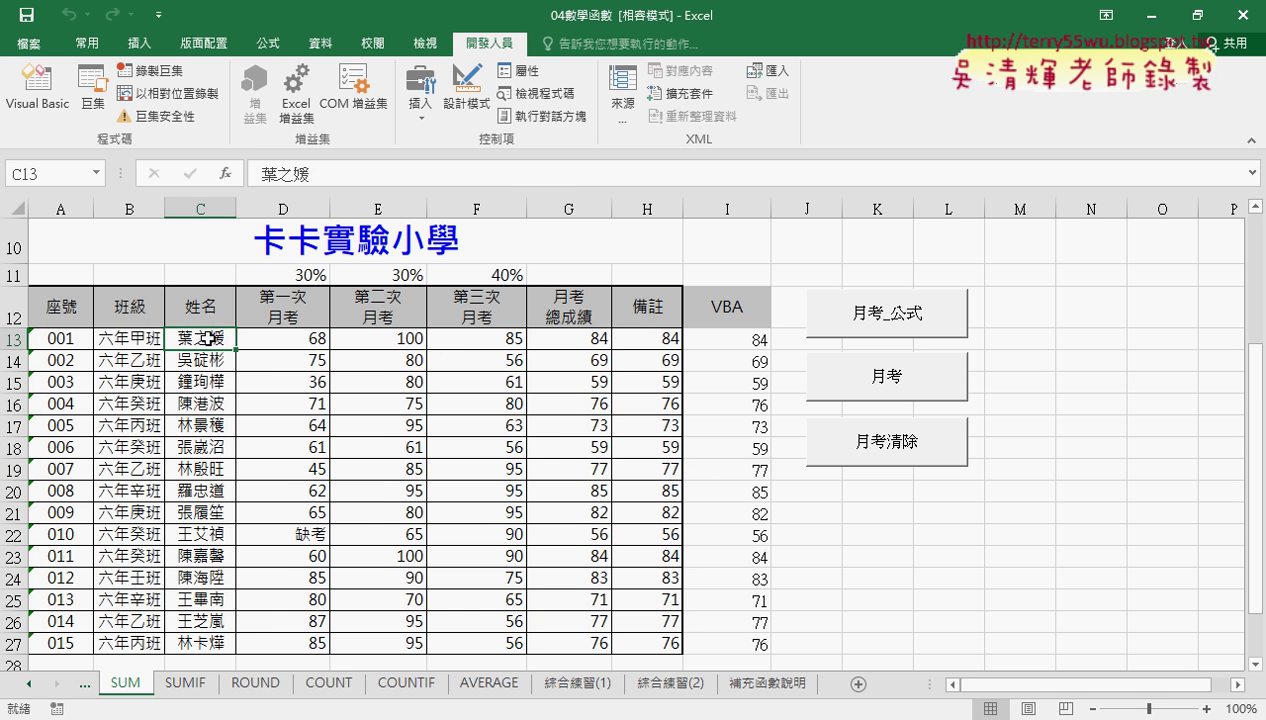
click(285, 606)
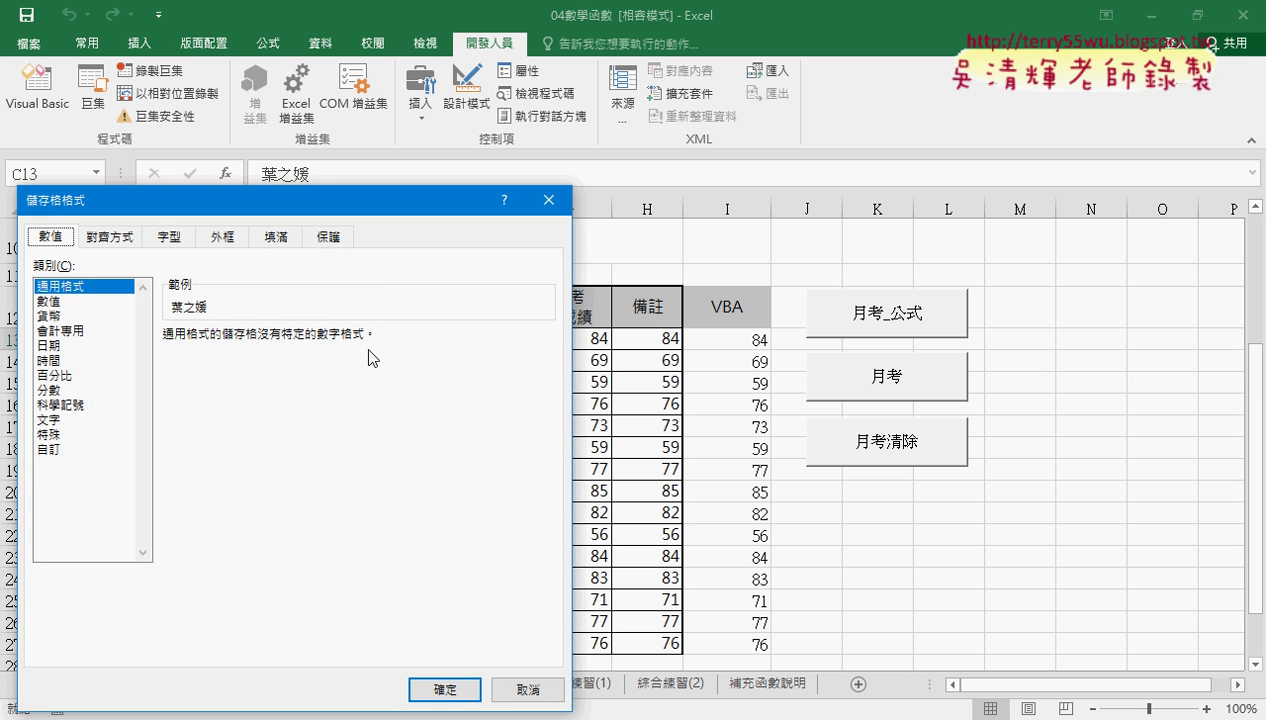
click(70, 452)
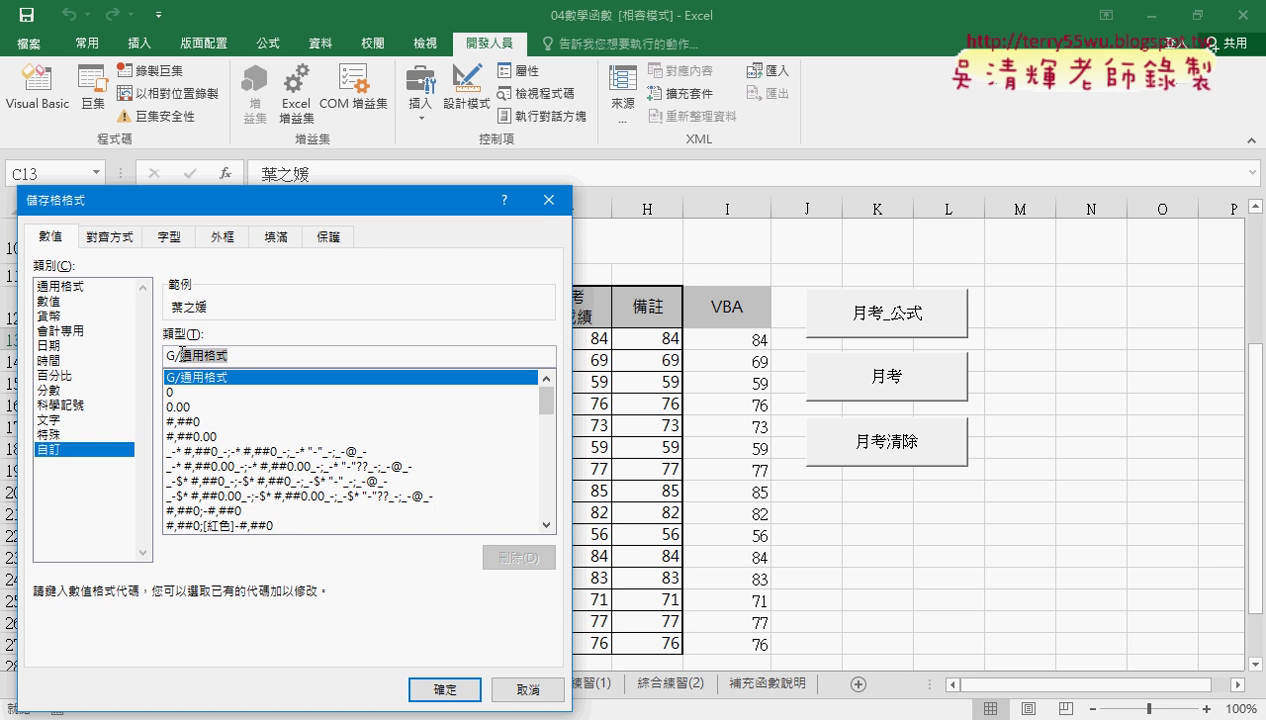
click(548, 200)
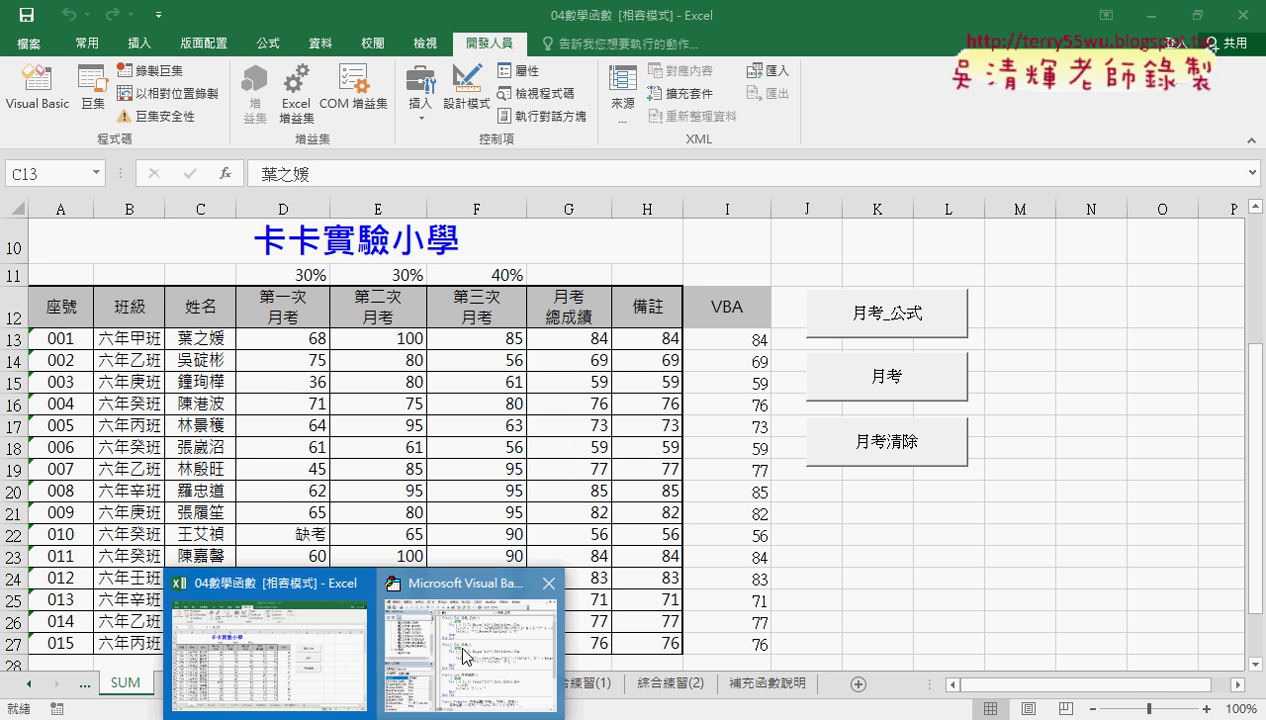
click(460, 650)
key(Down)
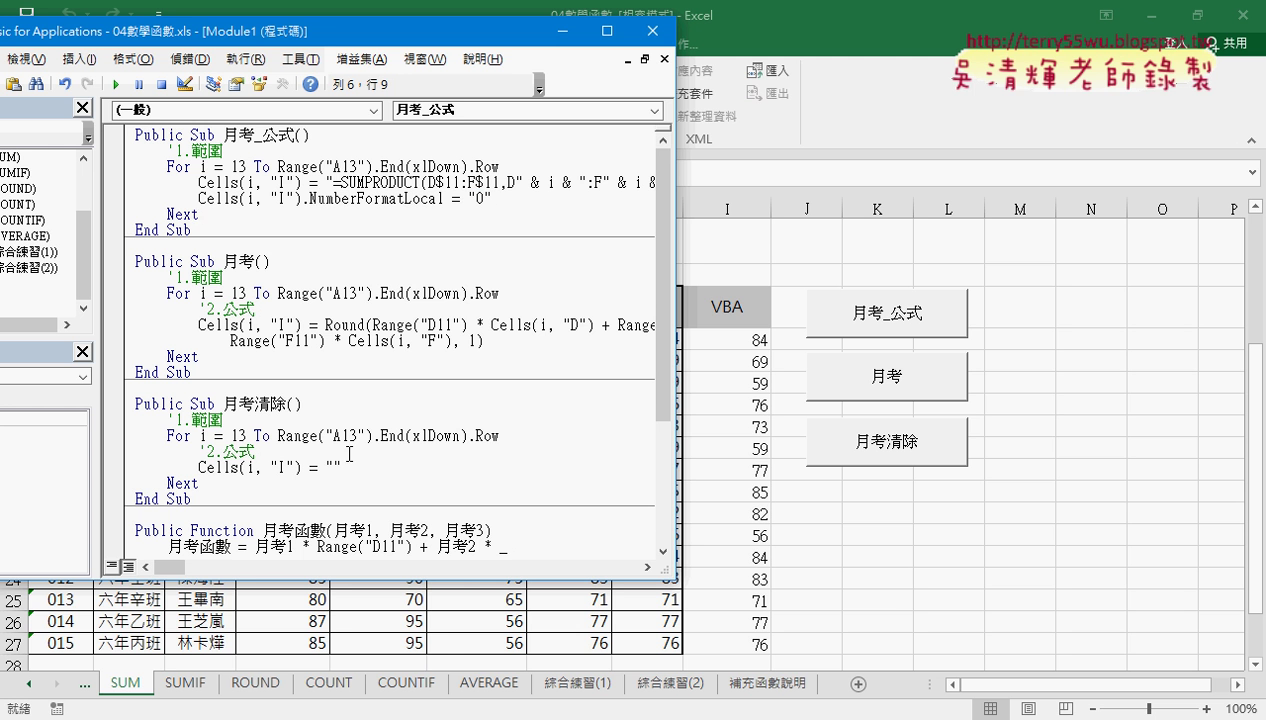
Run 月考清除 to empty column I, then 月考_公式 to refill it with whole numbers.
click(322, 447)
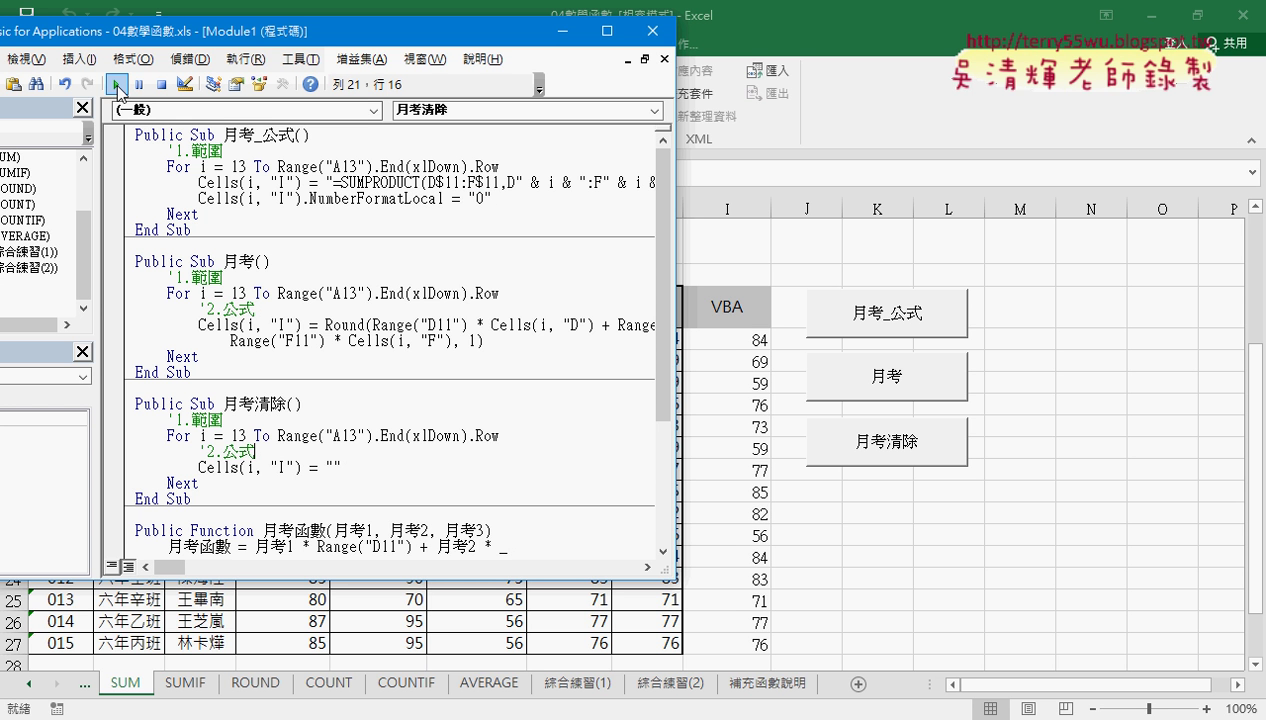
mouse_move(192, 498)
mouse_down()
mouse_move(135, 457)
mouse_move(130, 400)
mouse_up()
click(290, 182)
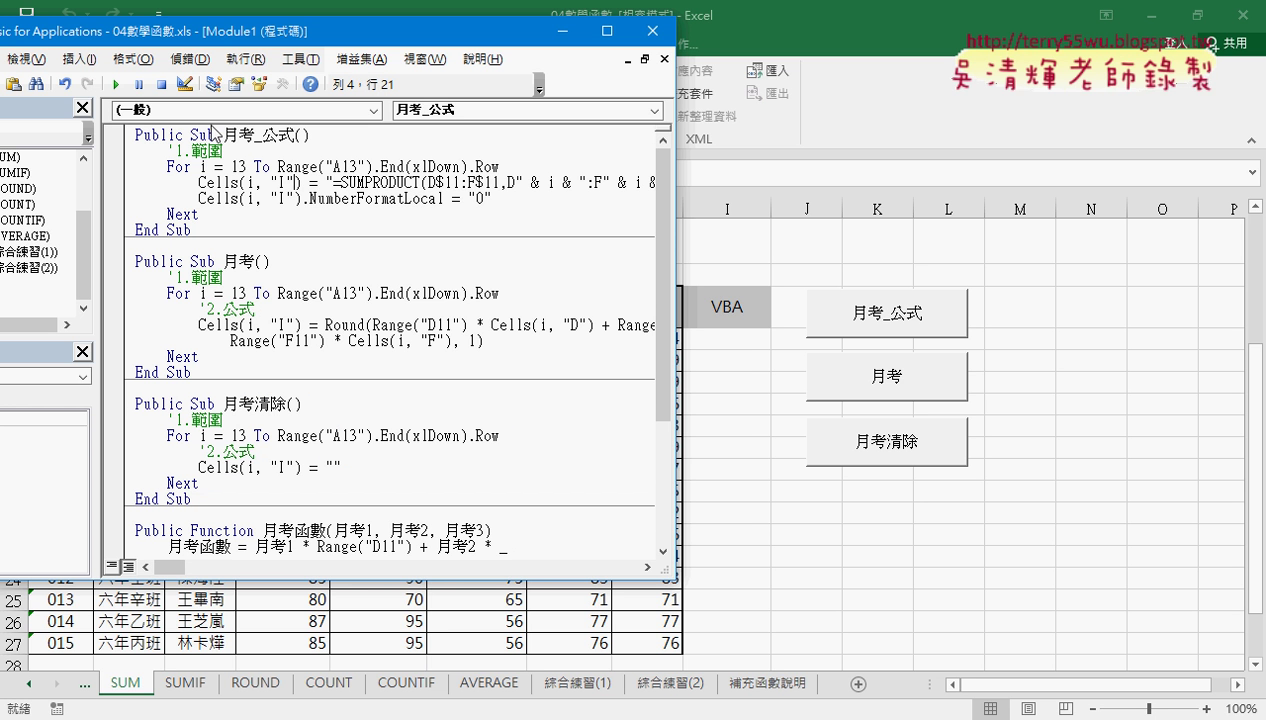
click(116, 84)
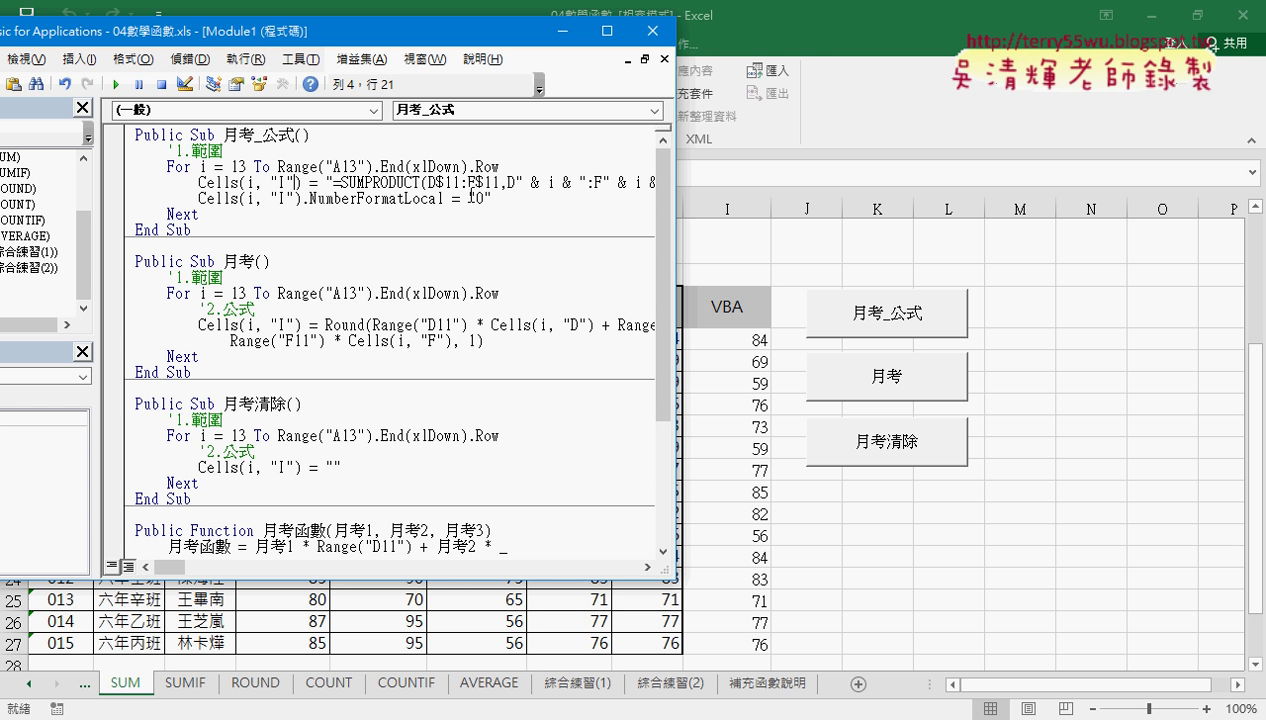
drag(464, 214, 490, 210)
drag(908, 348, 928, 344)
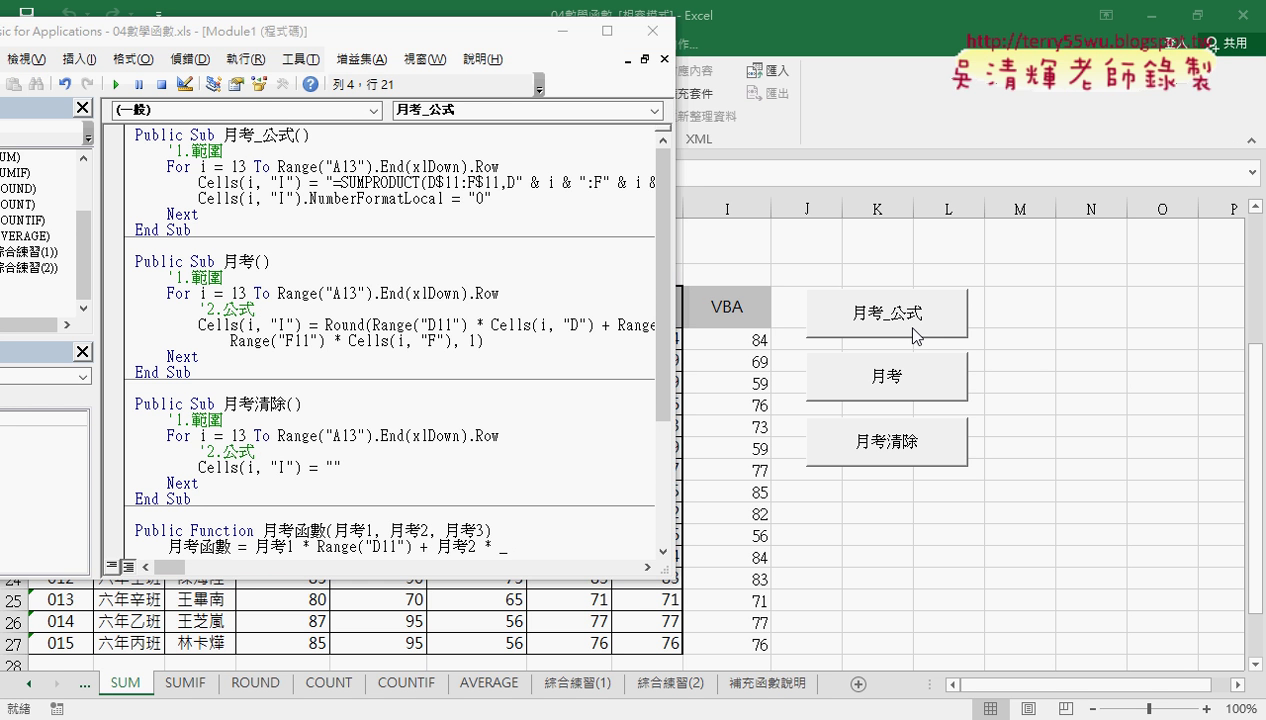
Rerun the 月考_公式 macro and check the SUMPRODUCT formulas in I13 and I14.
click(1078, 380)
click(858, 318)
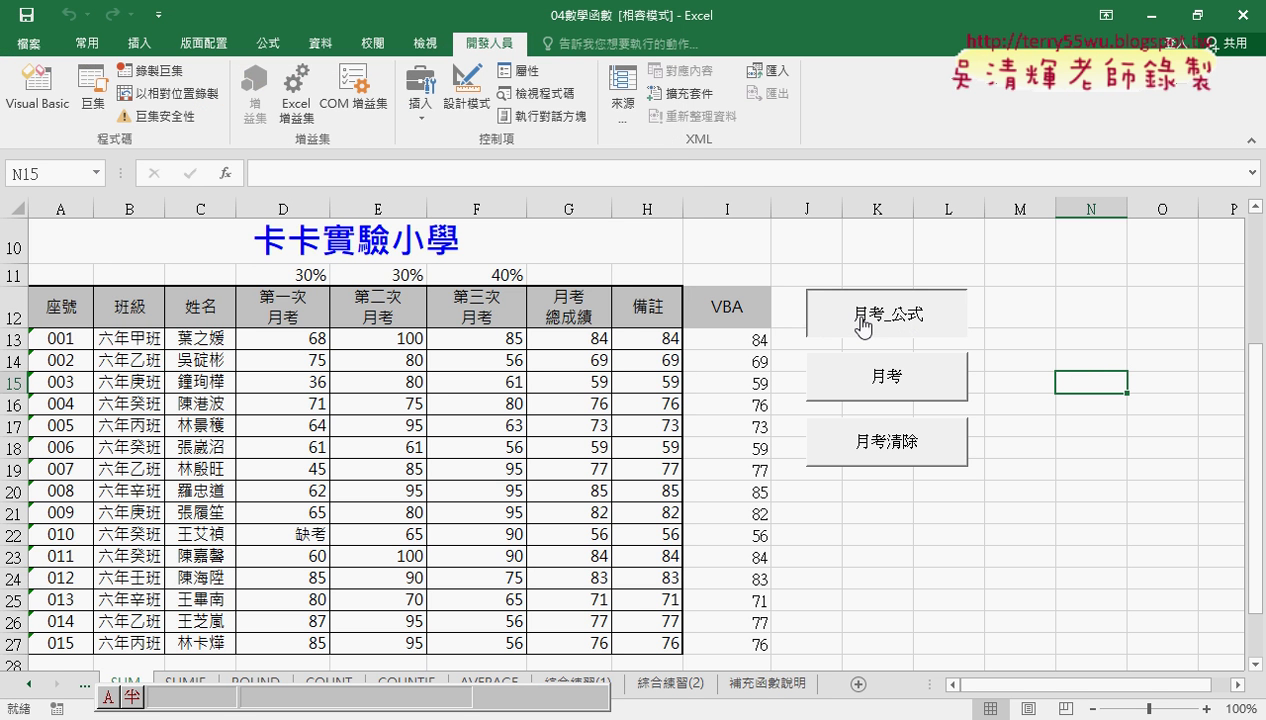
click(762, 339)
click(740, 361)
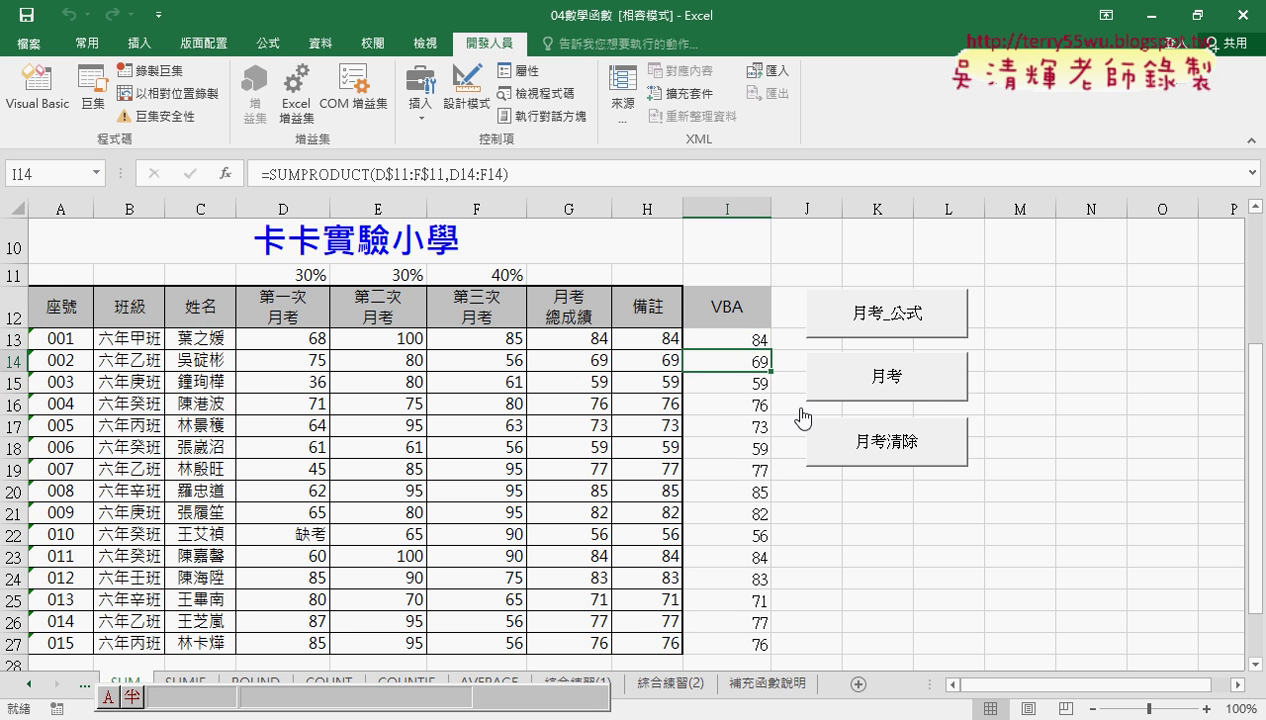
Clear column I, then run 月考 to fill rounded values like 84.4 shown as 84.
click(870, 450)
click(872, 385)
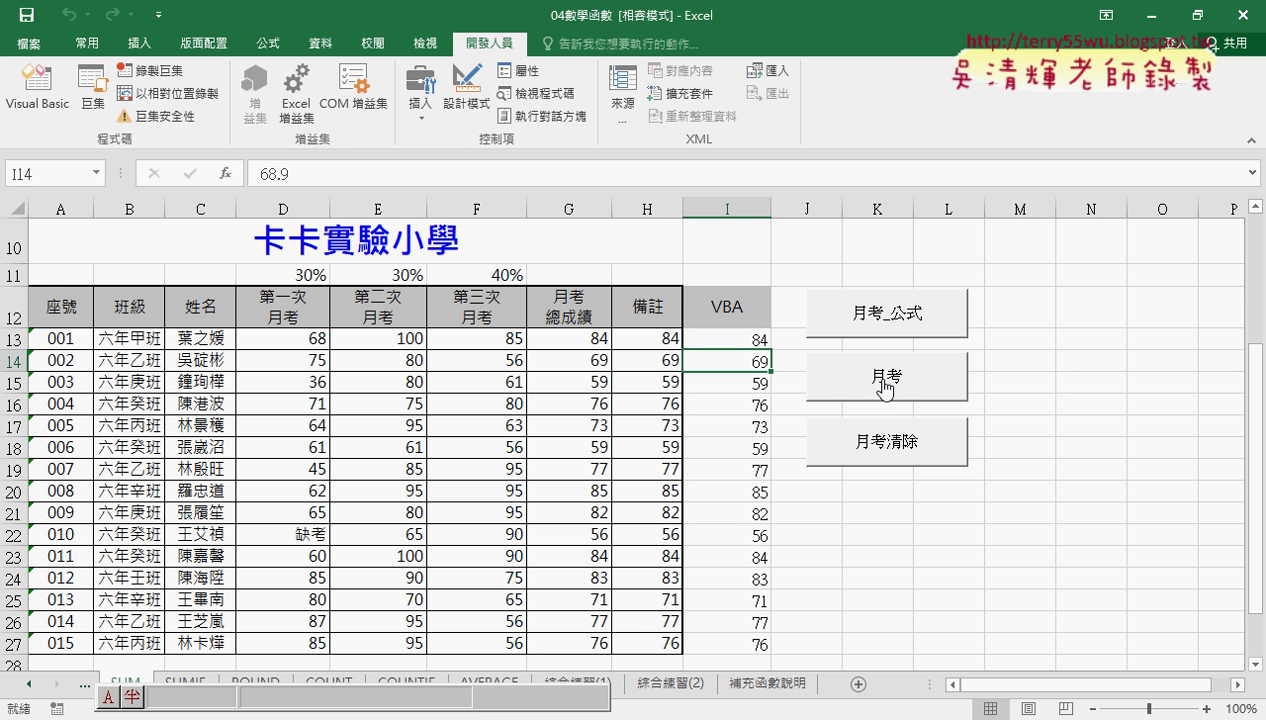
click(757, 342)
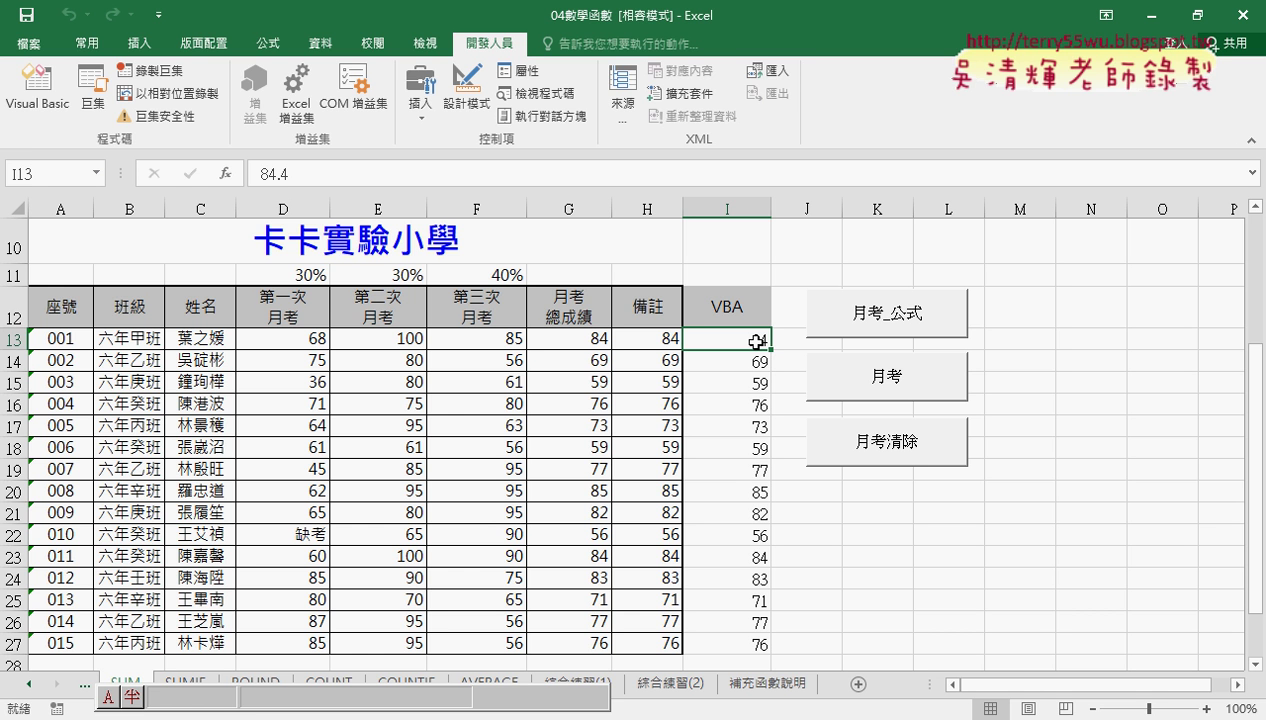